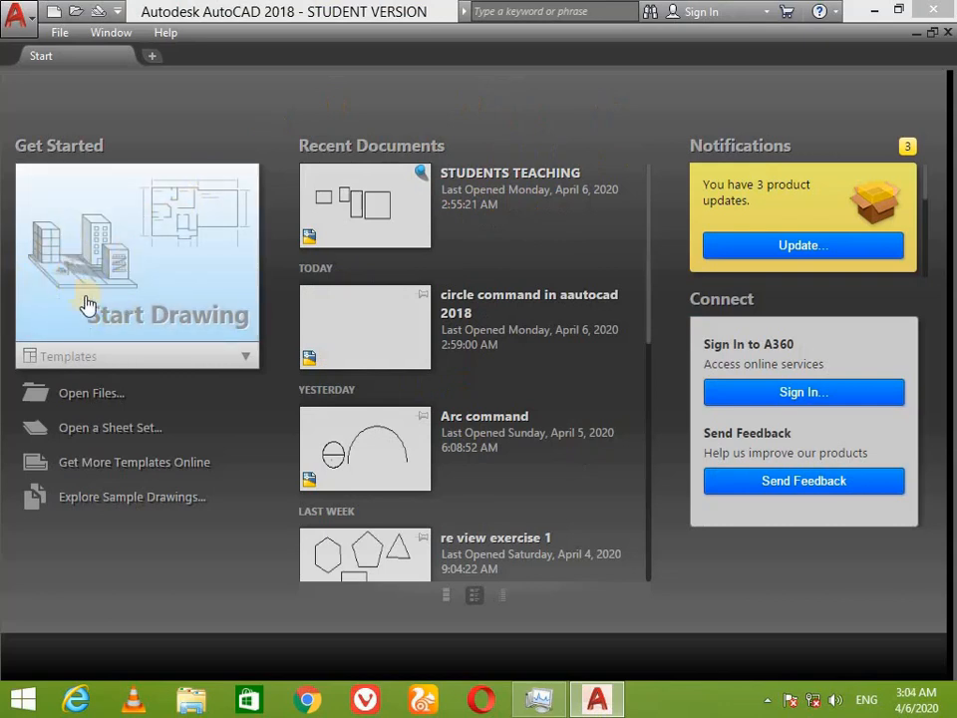
Start a new drawing and turn off the background grid.
{"action": "left_click", "coordinate": [138, 294]}
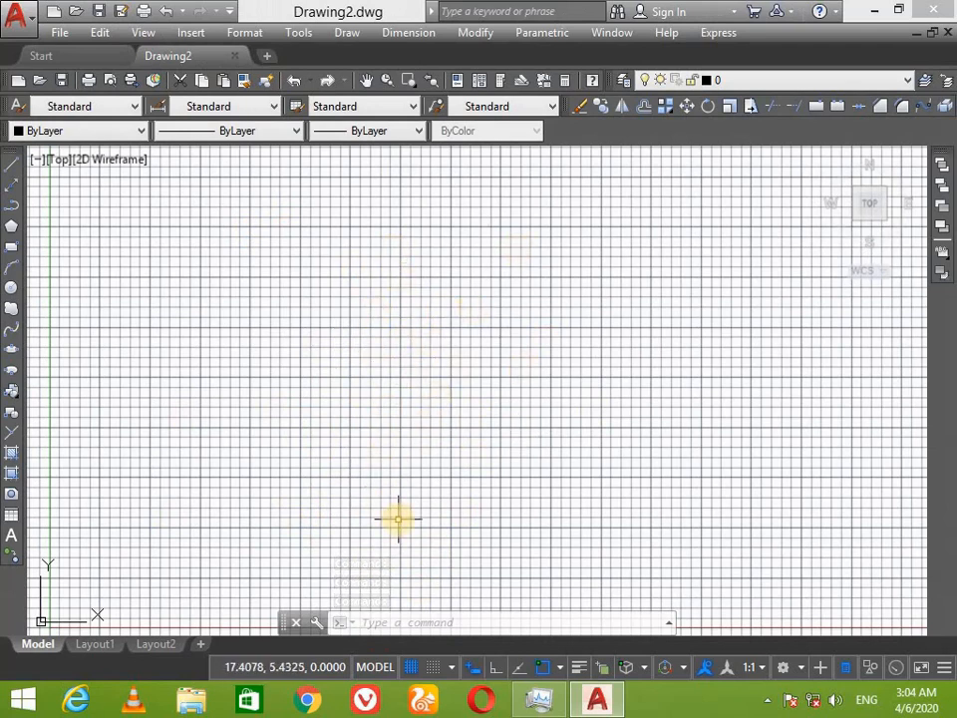
{"action": "left_click", "coordinate": [410, 667]}
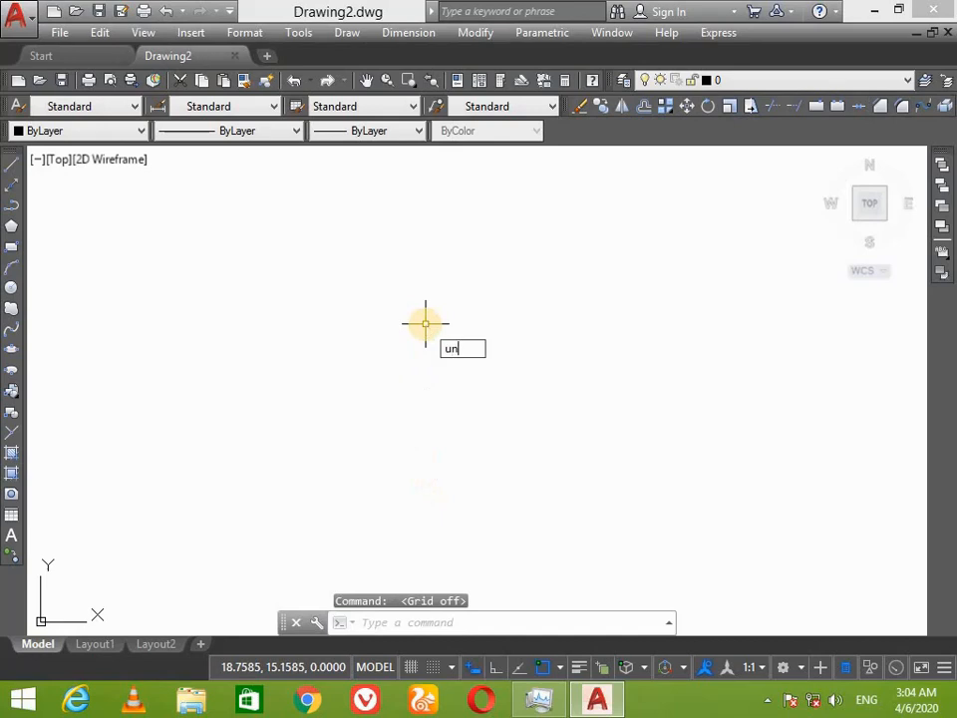
Set the drawing's length units to Architectural with a precision of 0'-0".
{"action": "key", "text": "Return"}
{"action": "left_click", "coordinate": [445, 217]}
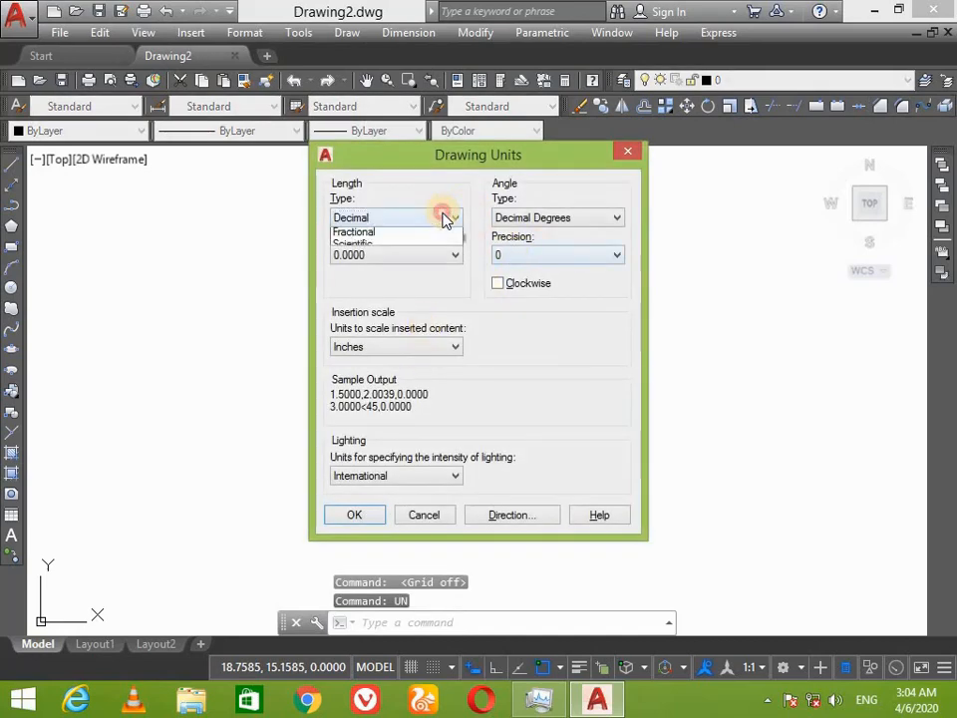
{"action": "left_click", "coordinate": [438, 235]}
{"action": "left_click", "coordinate": [438, 255]}
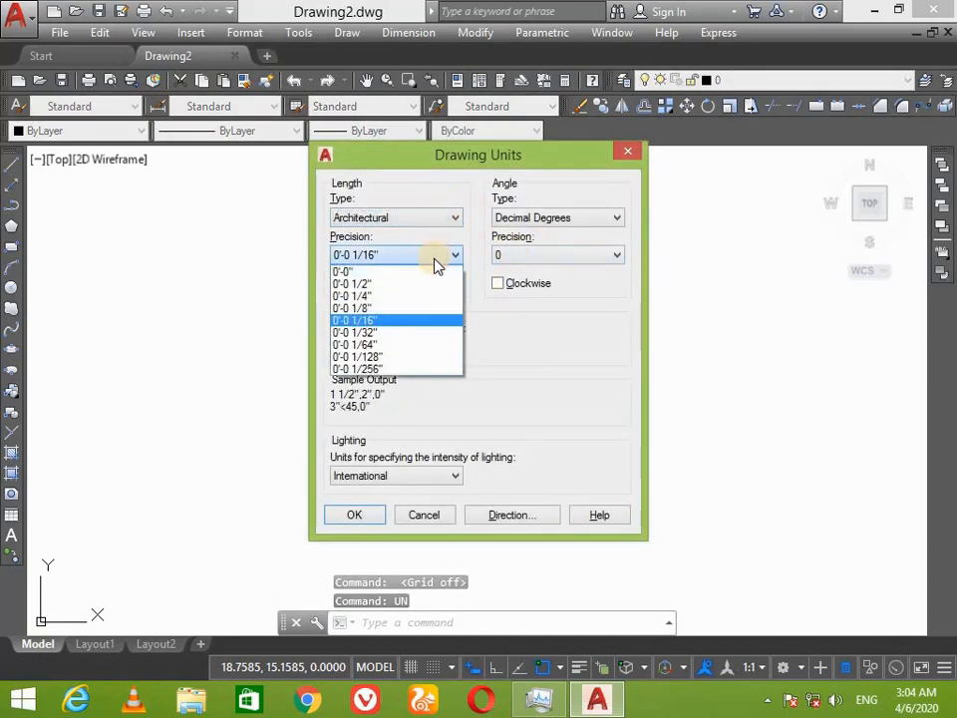
{"action": "left_click", "coordinate": [430, 272]}
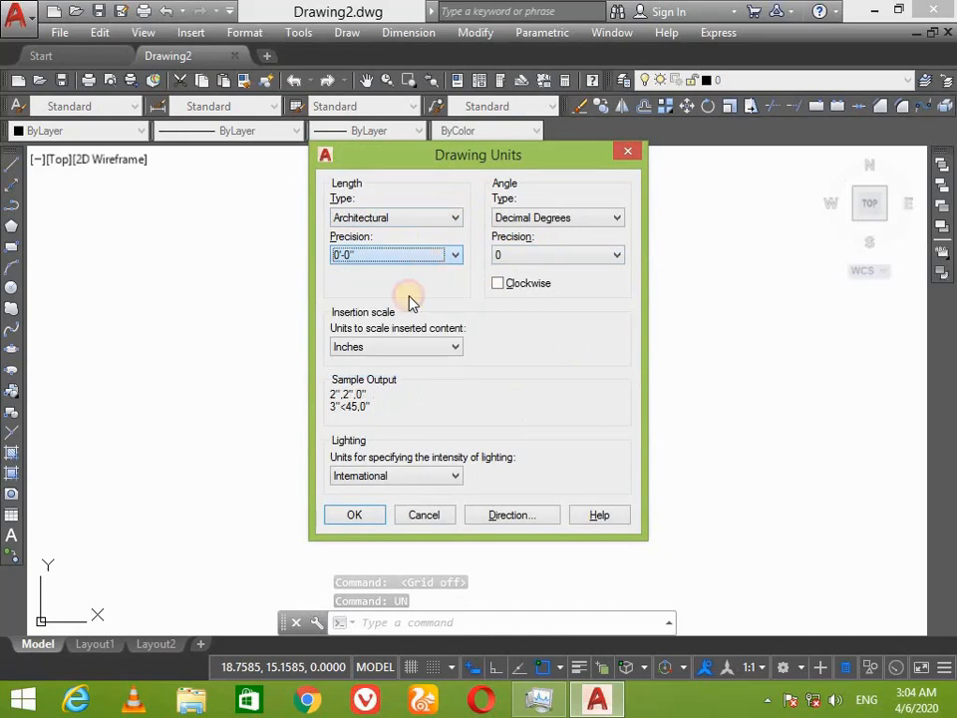
{"action": "left_click", "coordinate": [354, 514]}
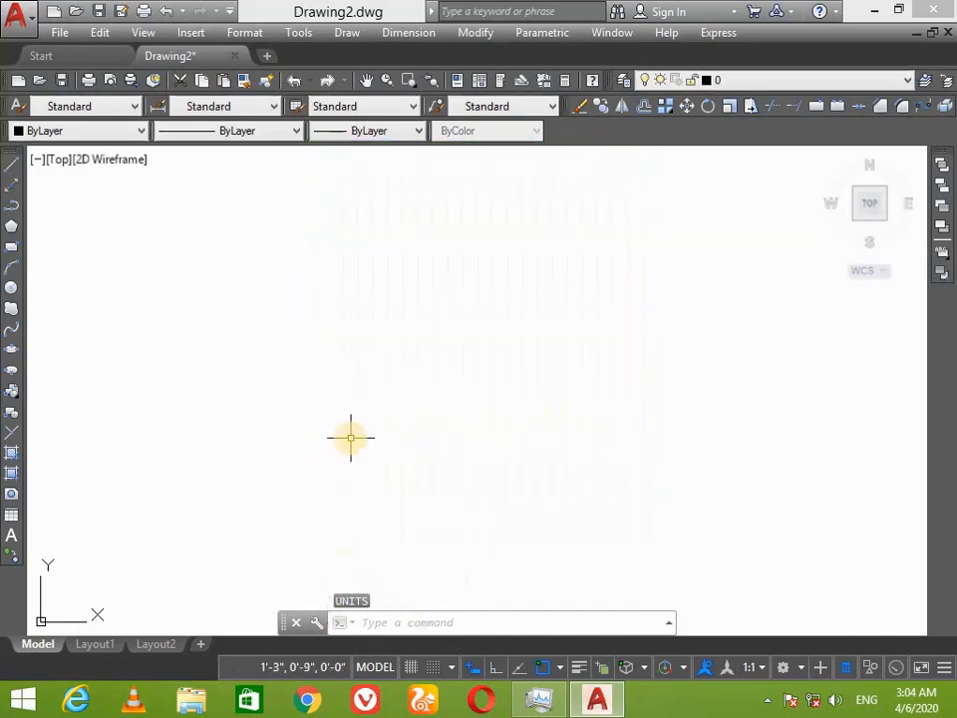
{"action": "left_click", "coordinate": [409, 32]}
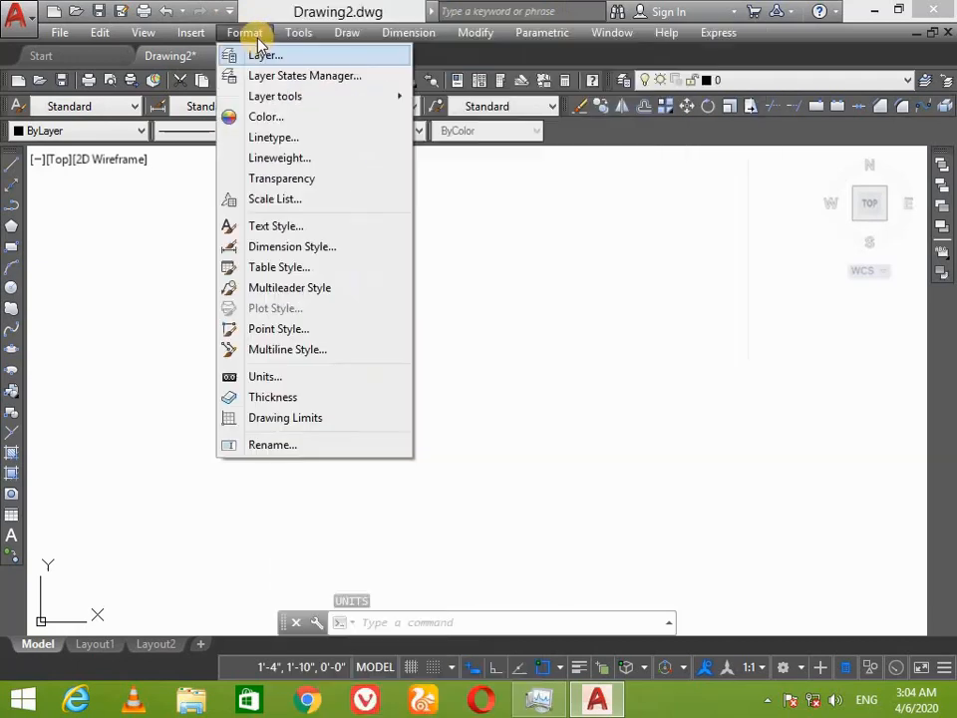
{"action": "mouse_move", "coordinate": [298, 33]}
{"action": "mouse_move", "coordinate": [239, 30]}
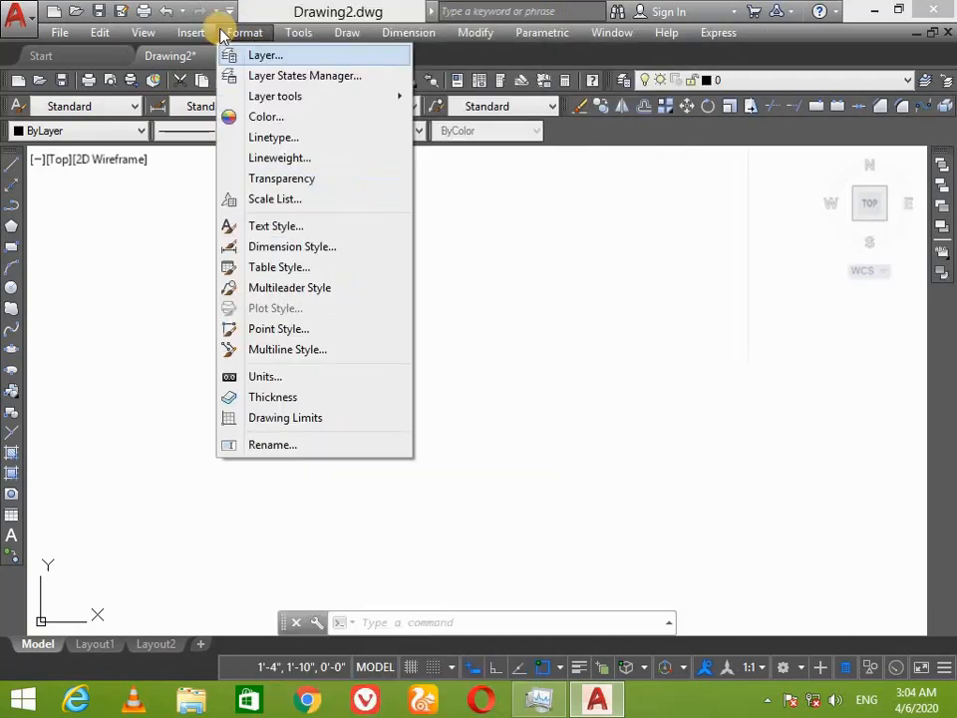
{"action": "left_click", "coordinate": [589, 351]}
{"action": "key", "text": "Escape"}
{"action": "left_click", "coordinate": [589, 349]}
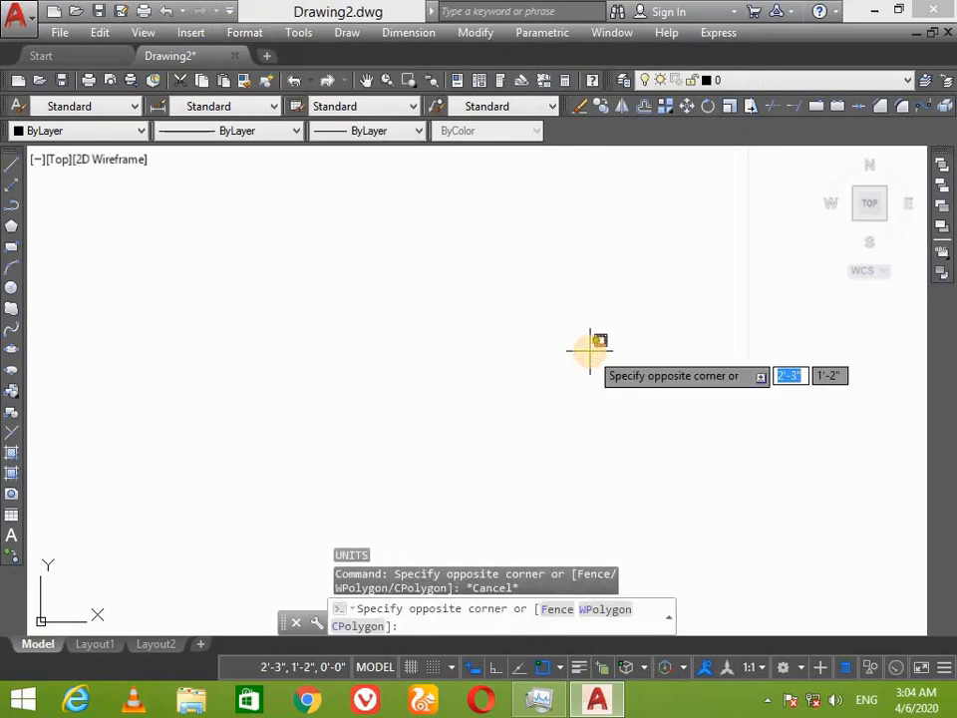
Modify the Standard dimension style so its linear primary units are Architectural with 0'-0" precision.
{"action": "type", "text": "d"}
{"action": "key", "text": "Return"}
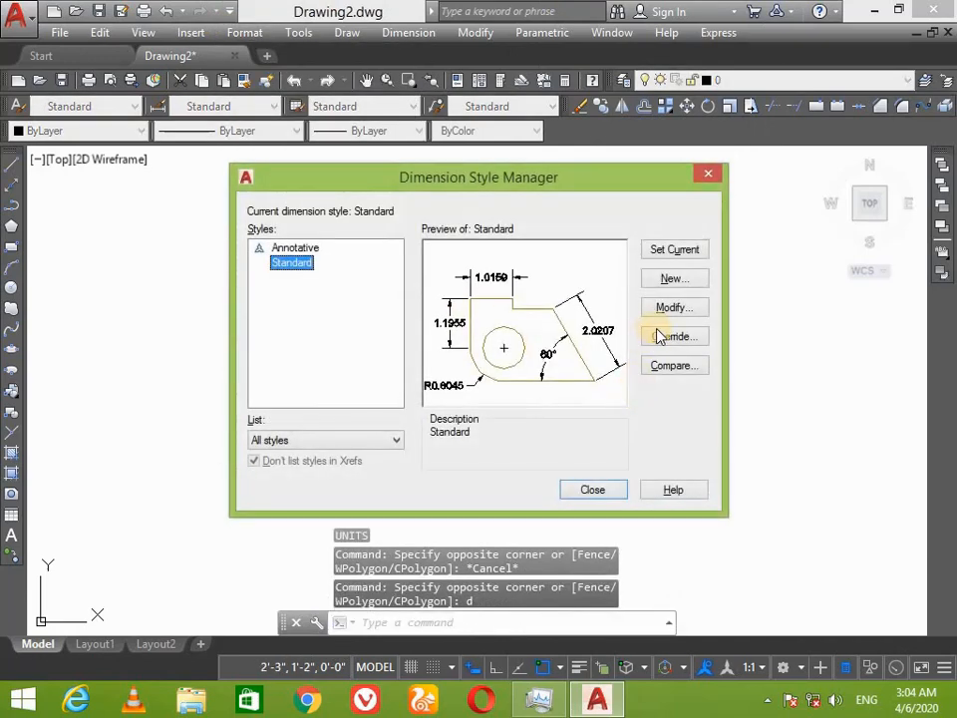
{"action": "left_click", "coordinate": [674, 309]}
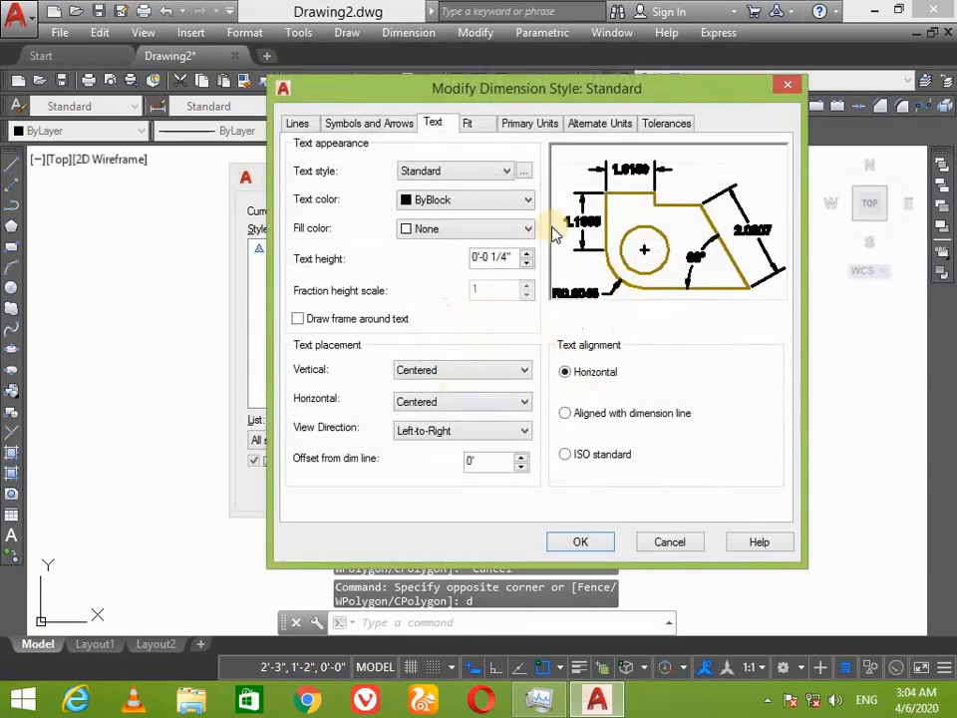
{"action": "left_click", "coordinate": [519, 125]}
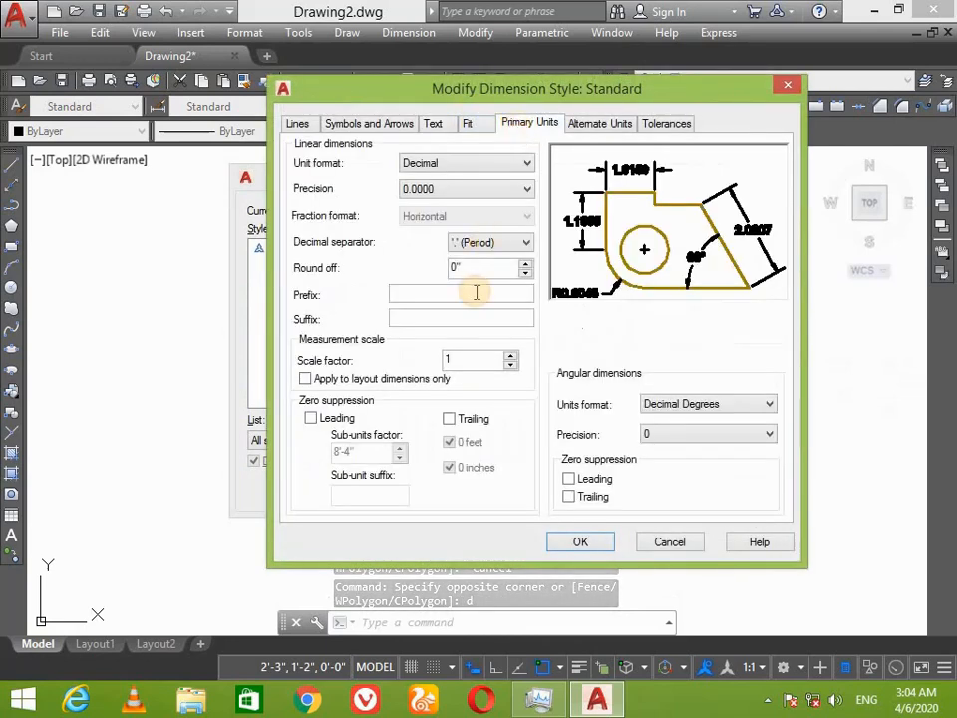
{"action": "left_click", "coordinate": [494, 159]}
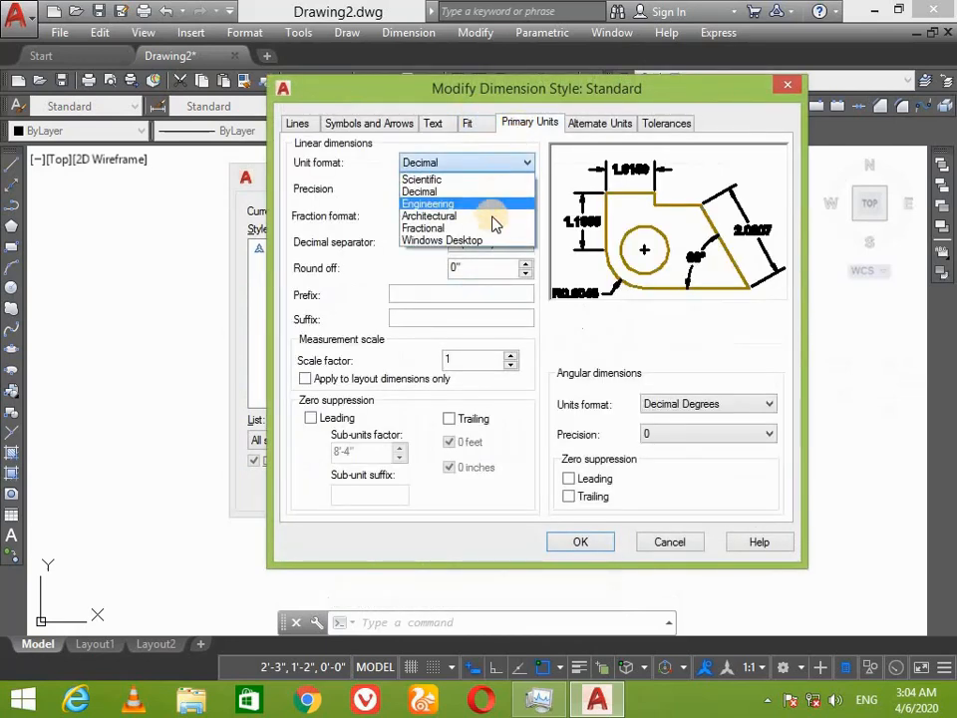
{"action": "left_click", "coordinate": [495, 211]}
{"action": "left_click", "coordinate": [497, 191]}
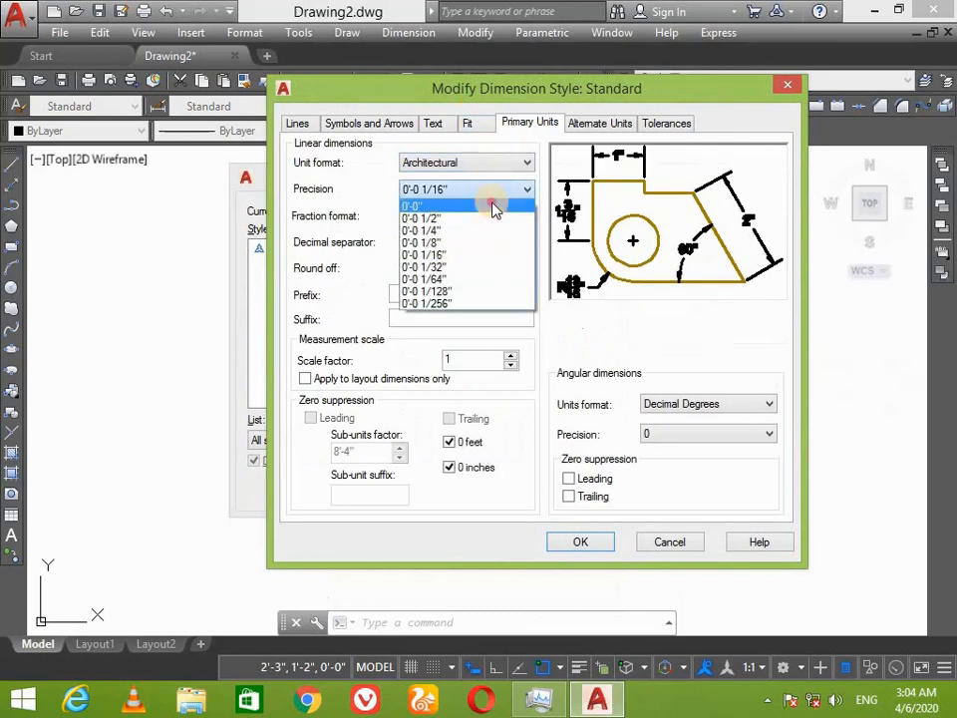
{"action": "left_click", "coordinate": [489, 204]}
Set the Standard dimension style's text height to 30' and close the Dimension Style Manager.
{"action": "left_click", "coordinate": [433, 124]}
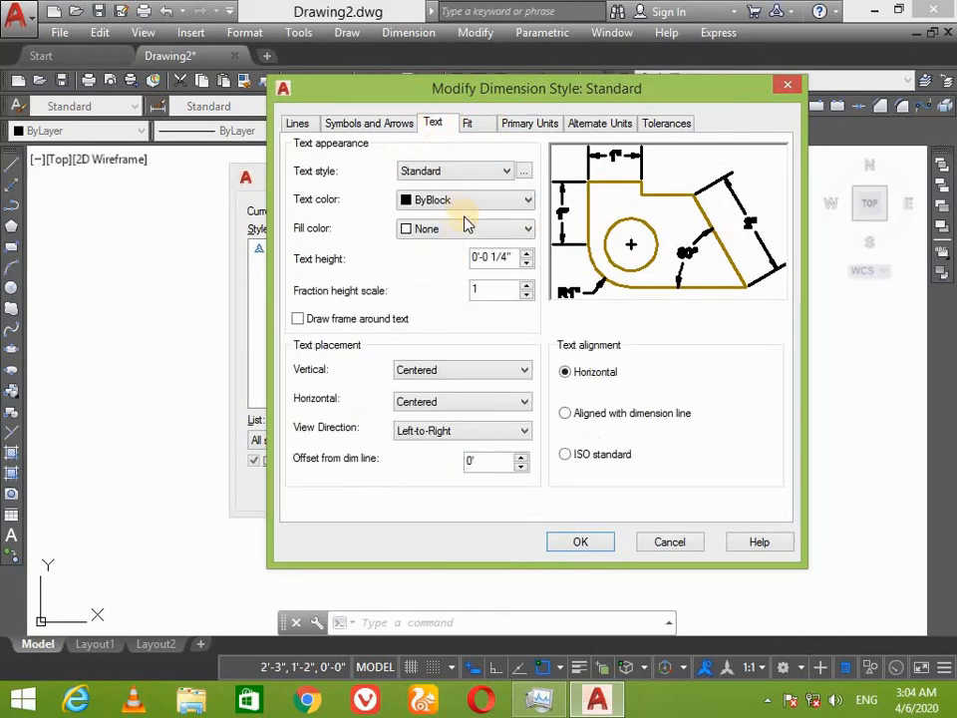
{"action": "left_click_drag", "start_coordinate": [518, 258], "coordinate": [354, 283]}
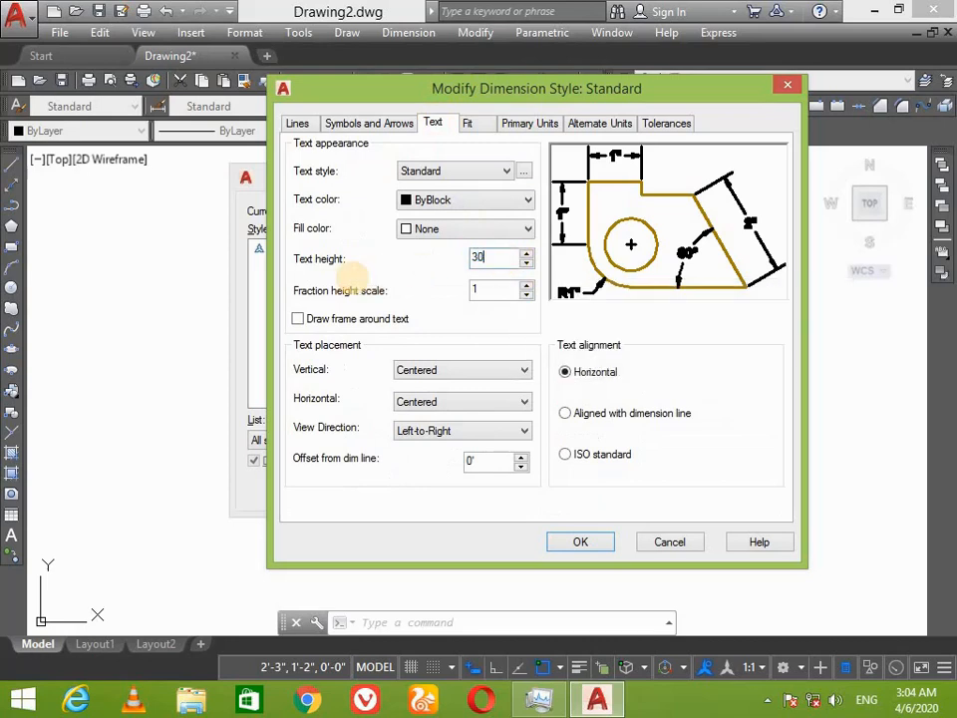
{"action": "type", "text": "30'"}
{"action": "left_click", "coordinate": [582, 547]}
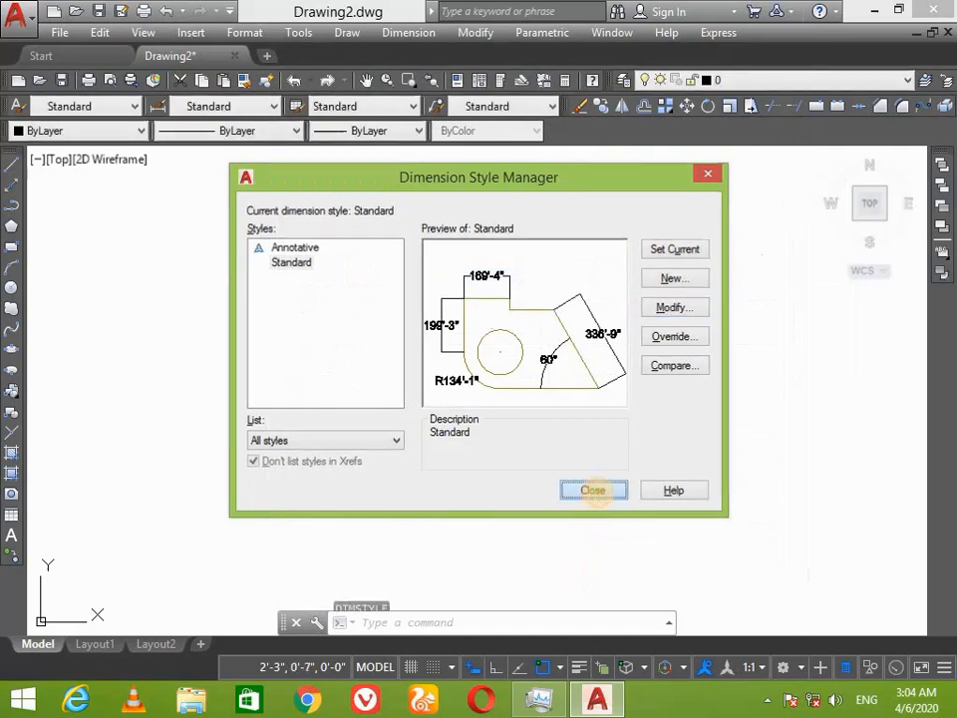
{"action": "left_click", "coordinate": [593, 491]}
Turn off the display of the UCS icon in the drawing area.
{"action": "scroll", "coordinate": [524, 365], "scroll_direction": "down", "scroll_amount": 5}
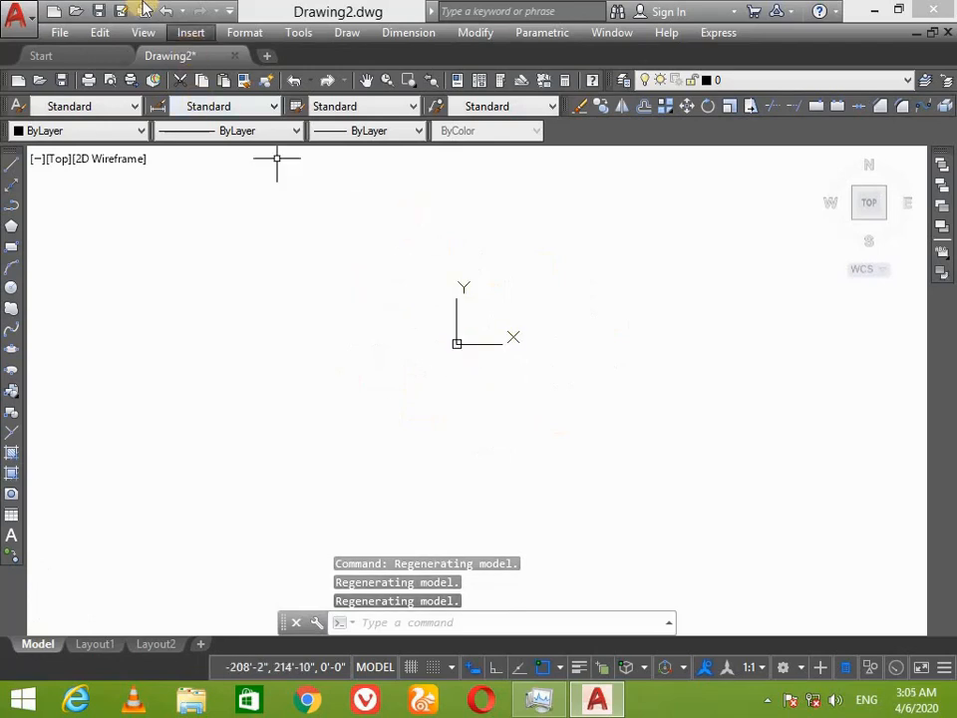
{"action": "left_click", "coordinate": [145, 36]}
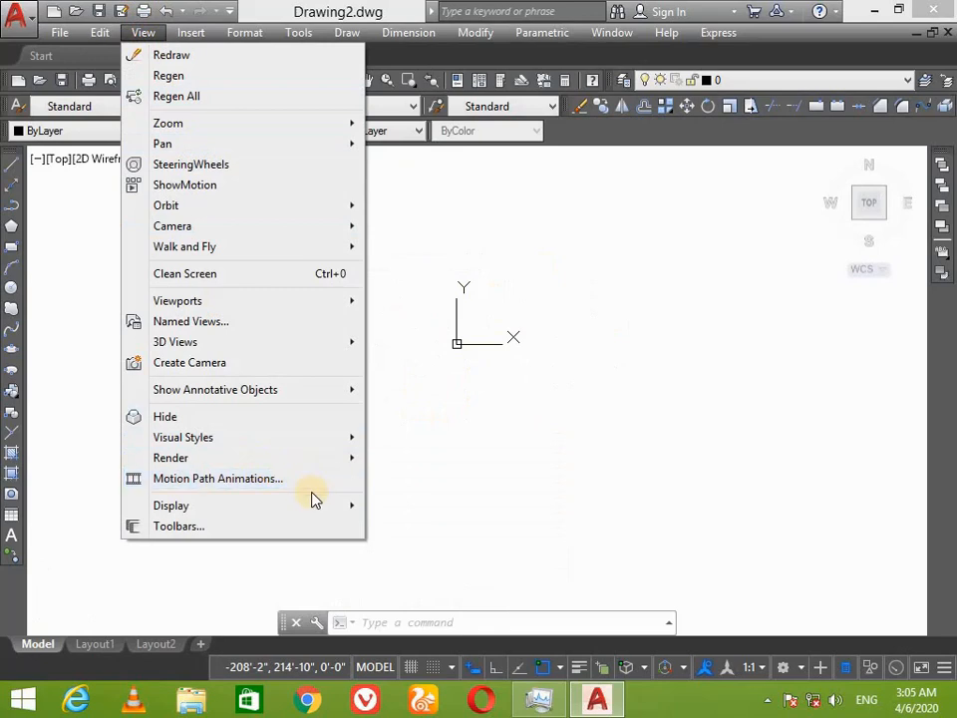
{"action": "mouse_move", "coordinate": [316, 505]}
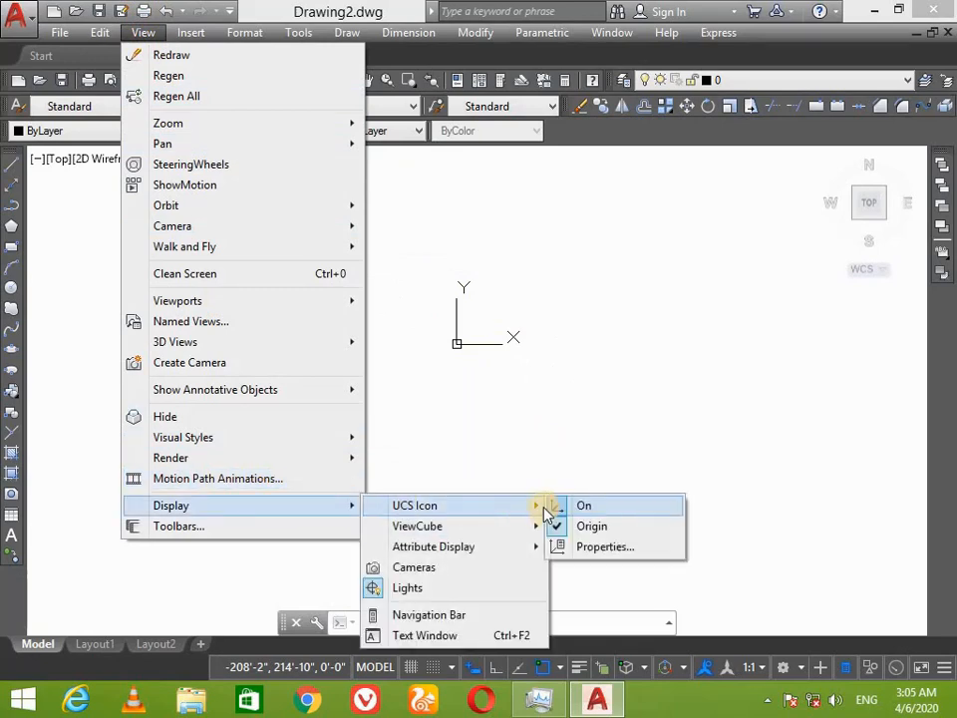
{"action": "left_click", "coordinate": [576, 507]}
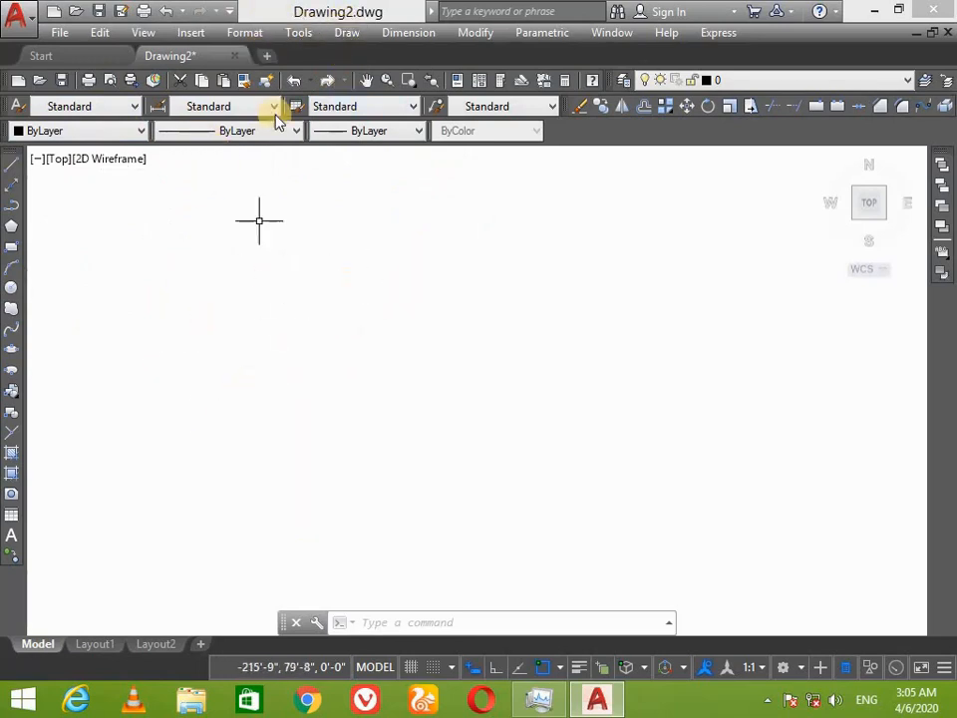
Draw a circle by centre and radius in the empty drawing area, with a radius of about 358'.
{"action": "left_click", "coordinate": [344, 36]}
{"action": "mouse_move", "coordinate": [395, 301]}
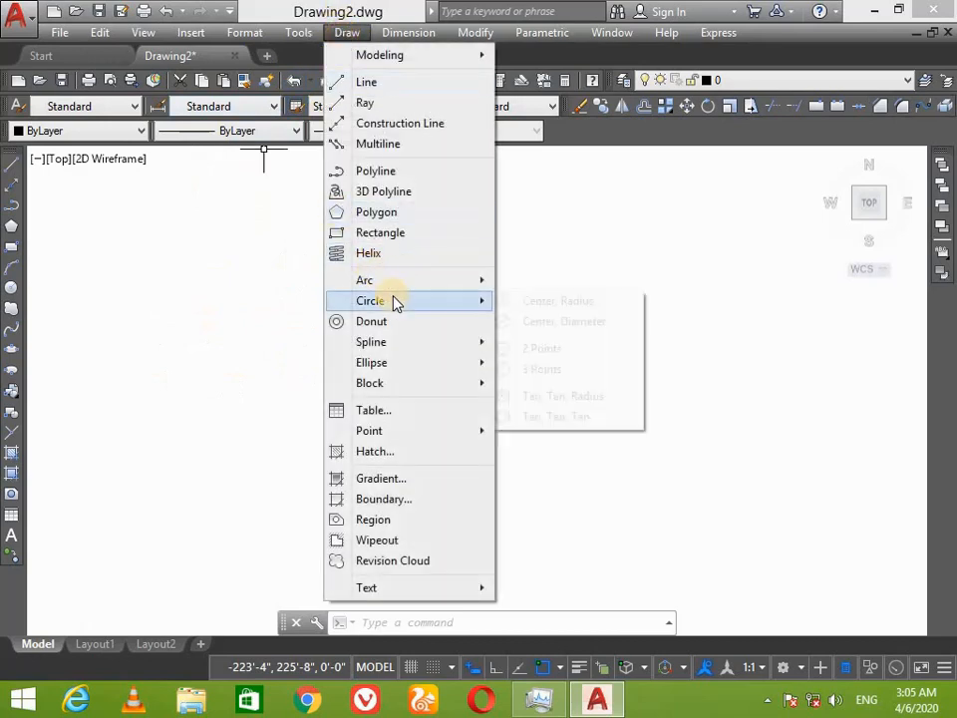
{"action": "left_click", "coordinate": [574, 302]}
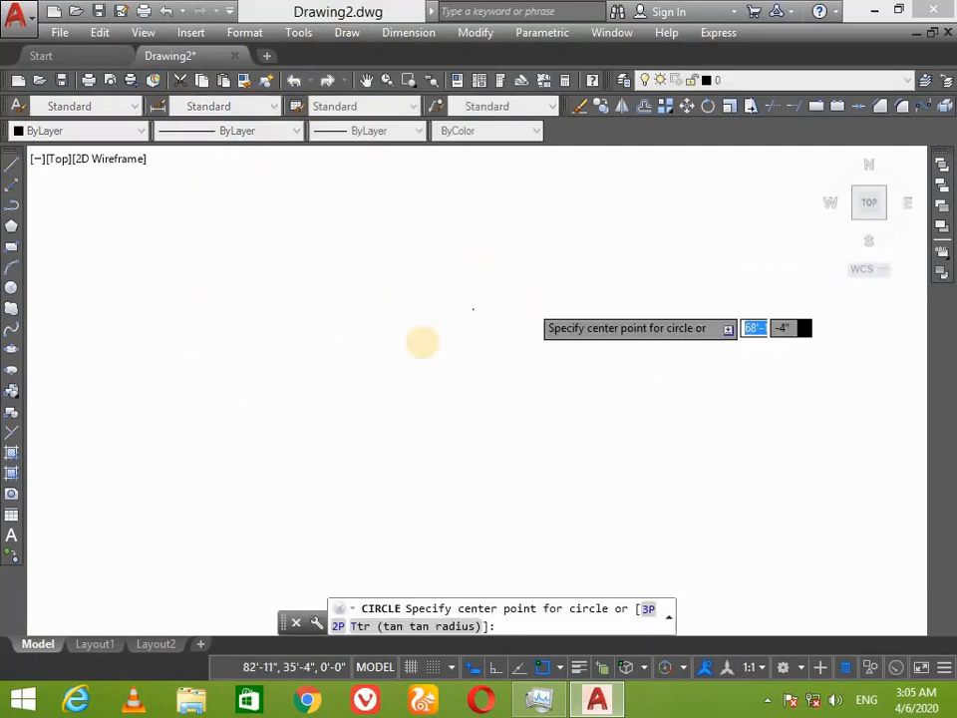
{"action": "left_click", "coordinate": [373, 342]}
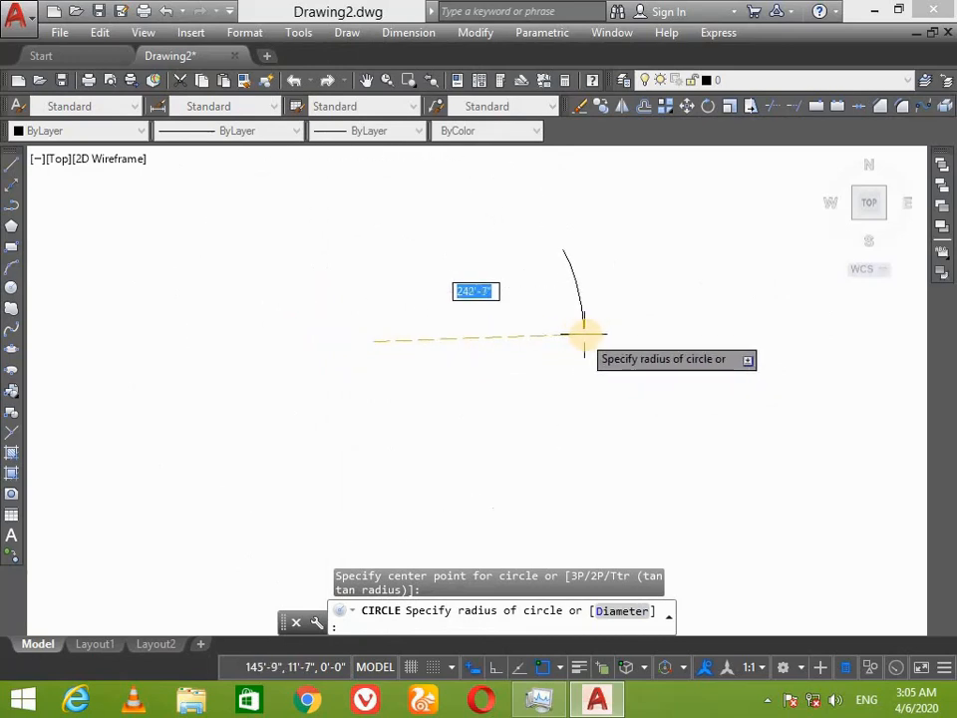
{"action": "left_click", "coordinate": [682, 345]}
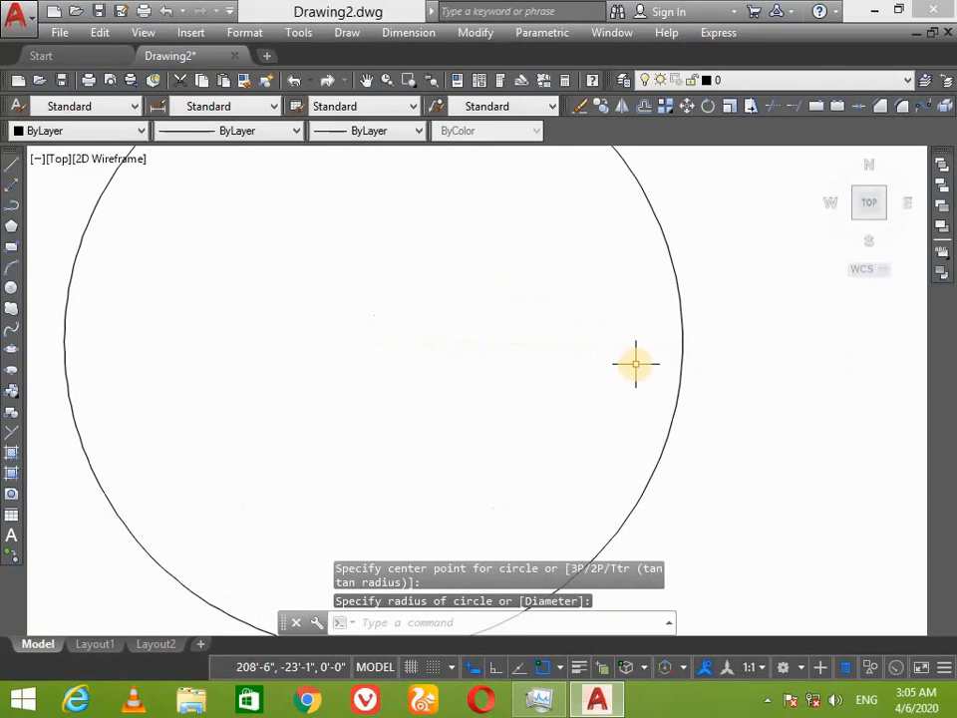
Draw a second circle in the free space to the right of the first, with a radius of about 336'.
{"action": "scroll", "coordinate": [638, 365], "scroll_direction": "down", "scroll_amount": 2}
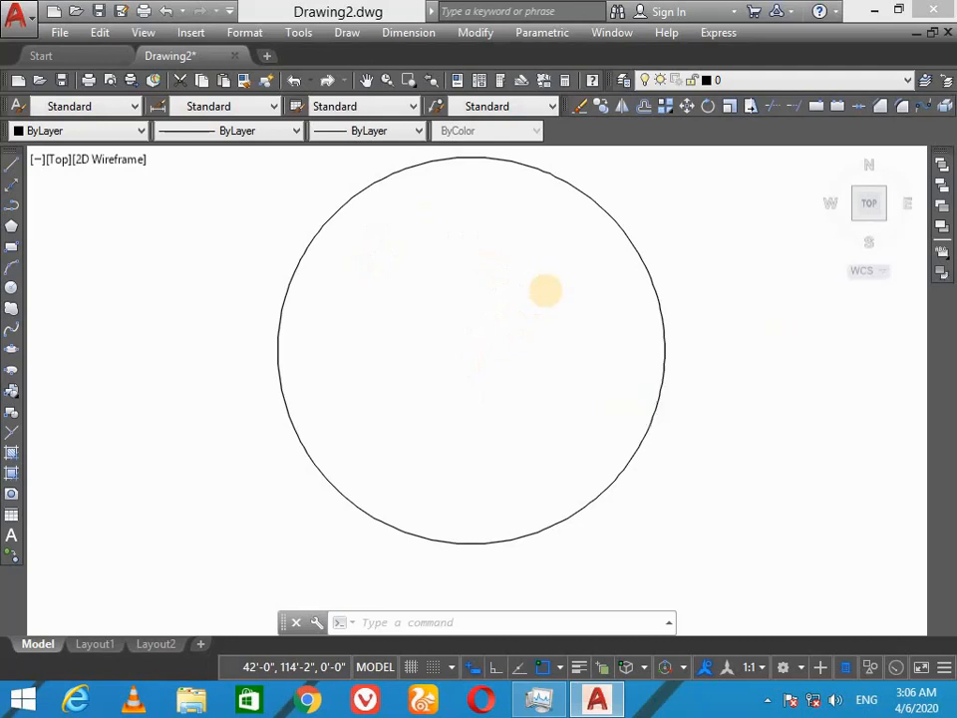
{"action": "key", "text": "Return"}
{"action": "left_click_drag", "start_coordinate": [544, 289], "coordinate": [75, 292]}
{"action": "key", "text": "Escape"}
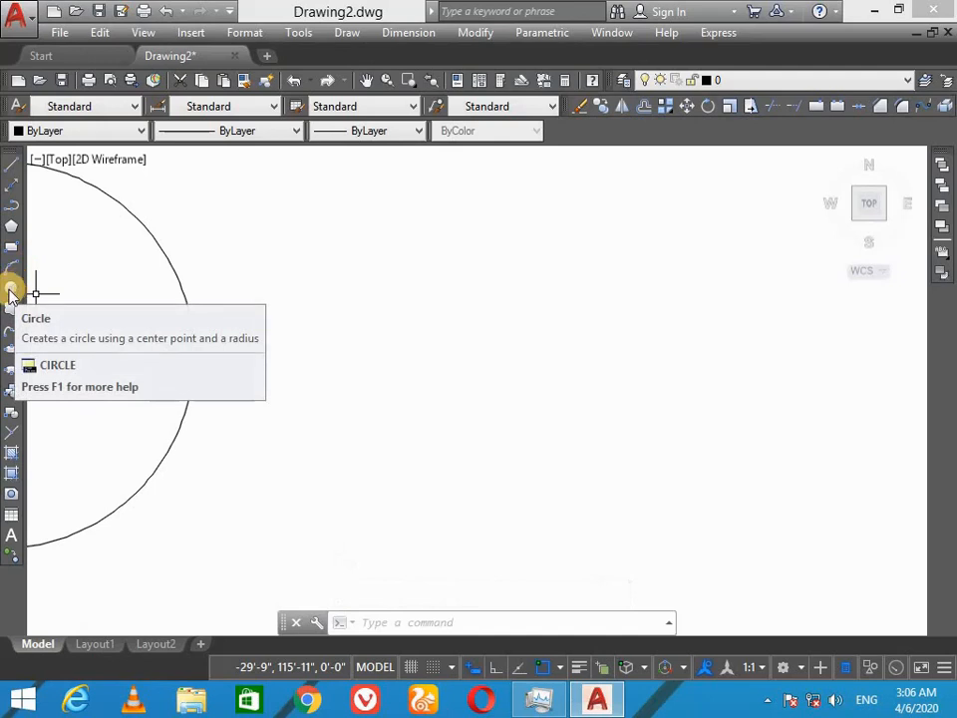
{"action": "left_click", "coordinate": [11, 290]}
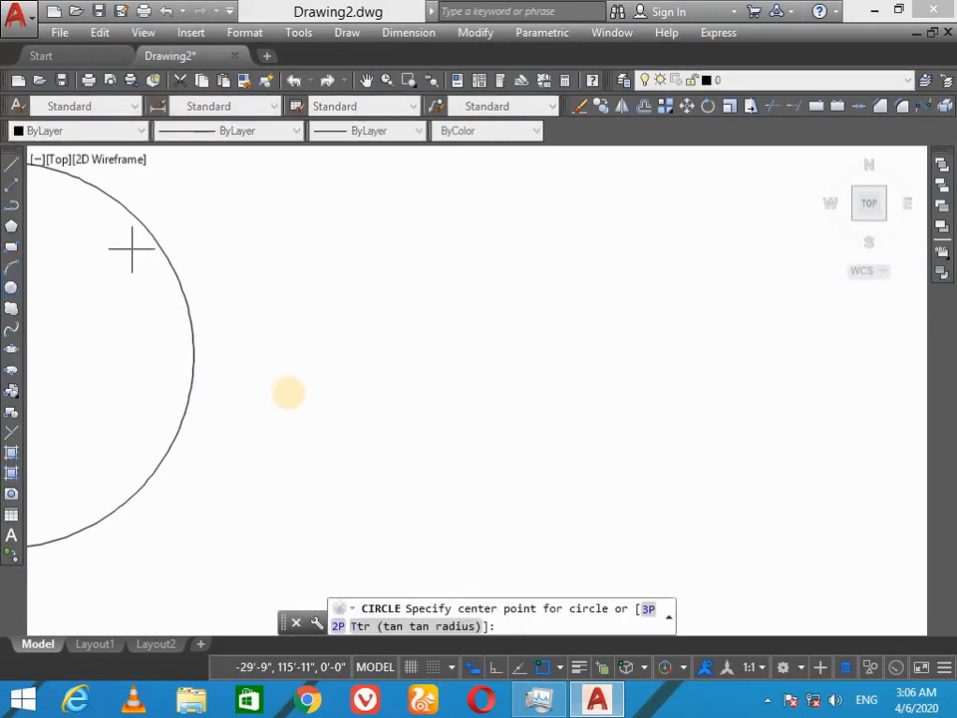
{"action": "left_click", "coordinate": [457, 329]}
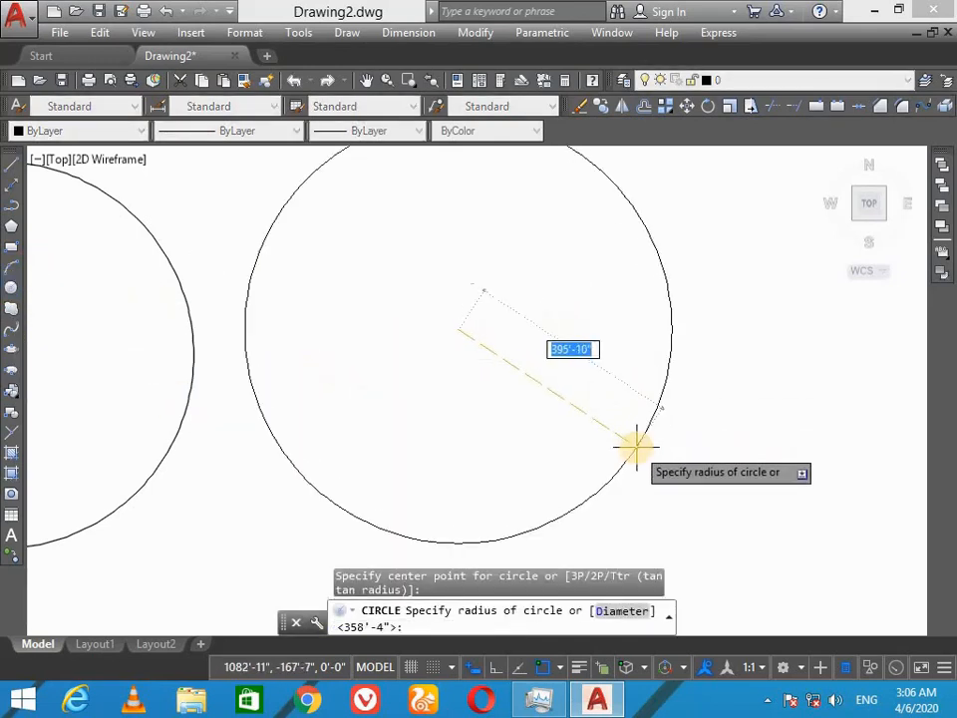
{"action": "left_click", "coordinate": [627, 390]}
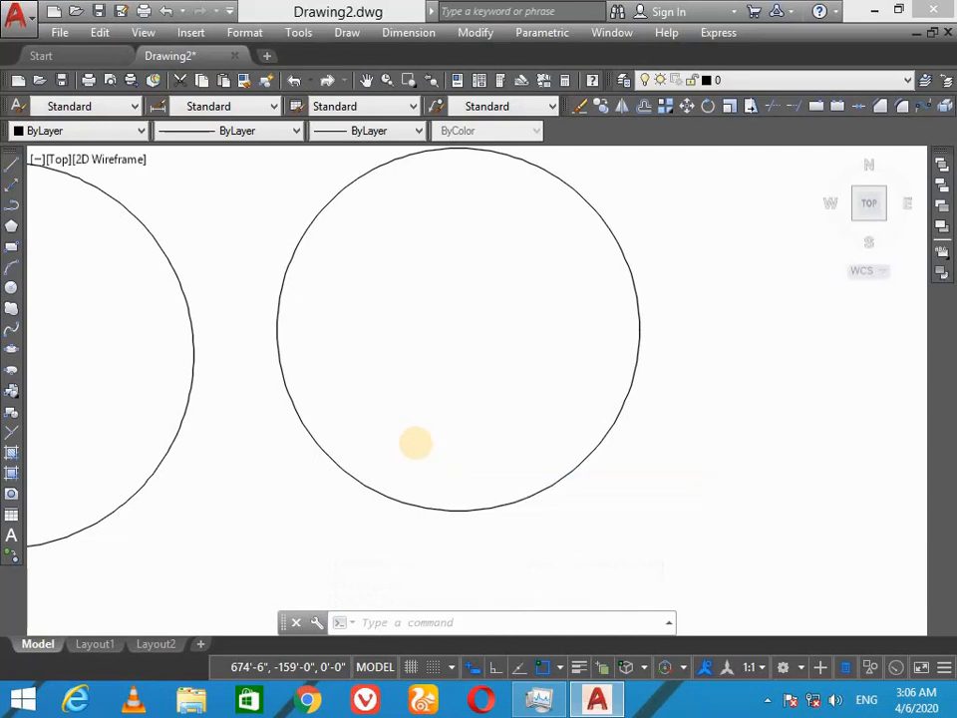
Draw a third circle of similar size to the right of the second, overlapping its right edge.
{"action": "type", "text": "c"}
{"action": "key", "text": "Return"}
{"action": "left_click", "coordinate": [773, 343]}
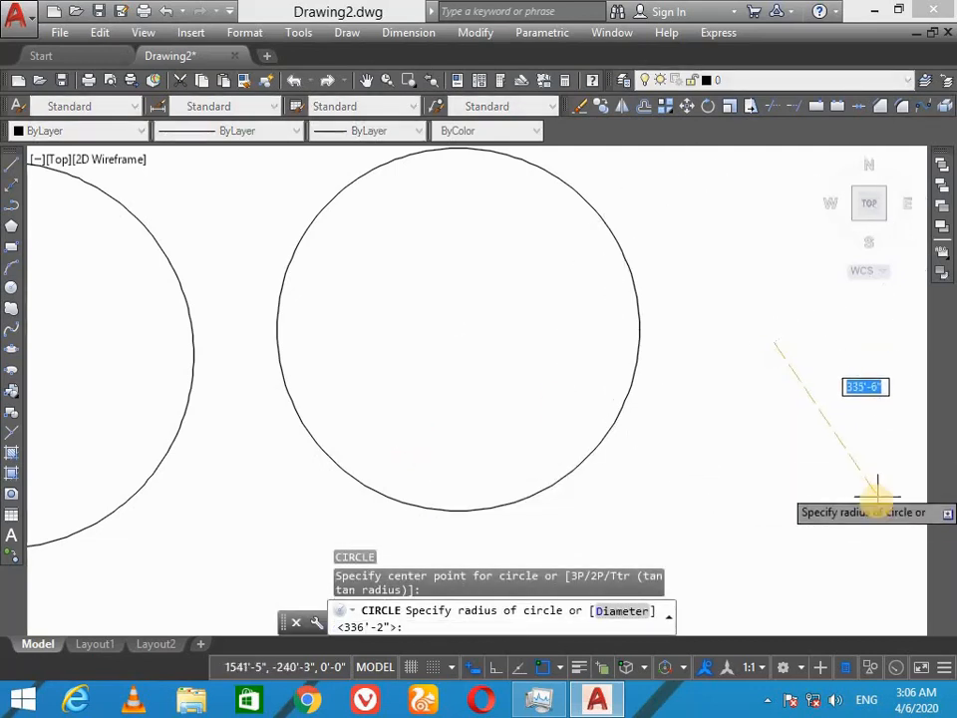
{"action": "left_click", "coordinate": [874, 497]}
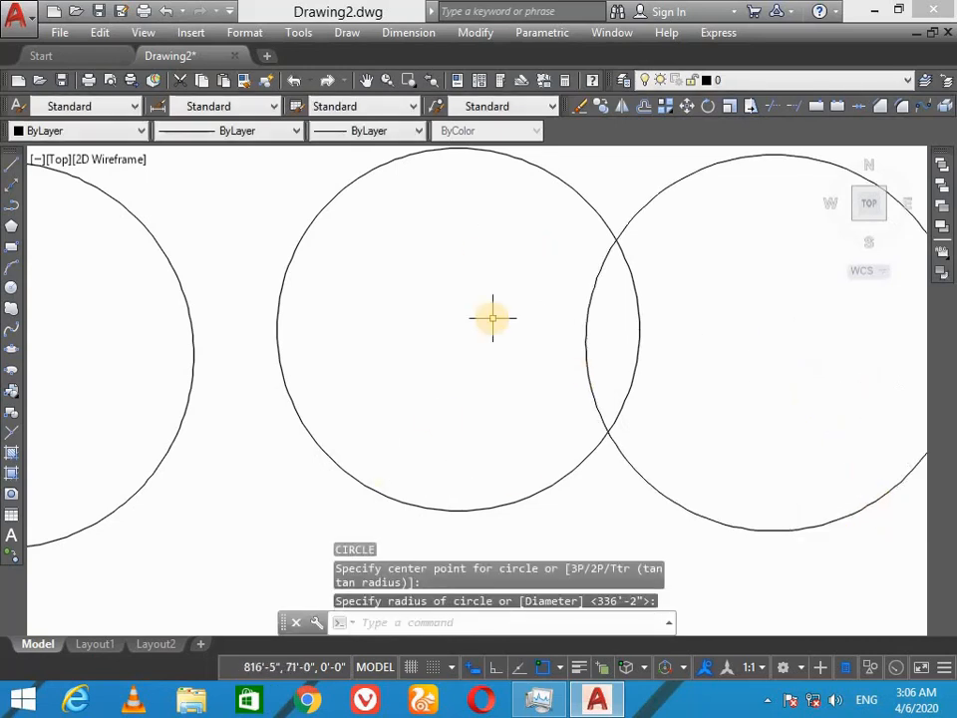
Add a radius dimension to the first circle, placing its text inside the circle above the centre.
{"action": "scroll", "coordinate": [493, 318], "scroll_direction": "down", "scroll_amount": 2}
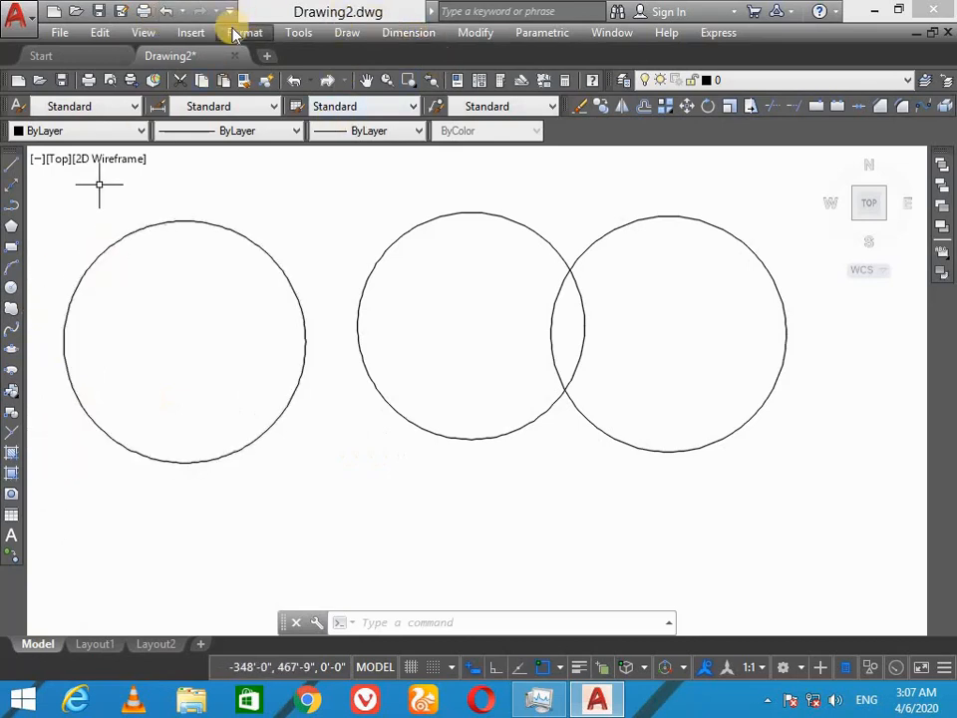
{"action": "left_click", "coordinate": [410, 34]}
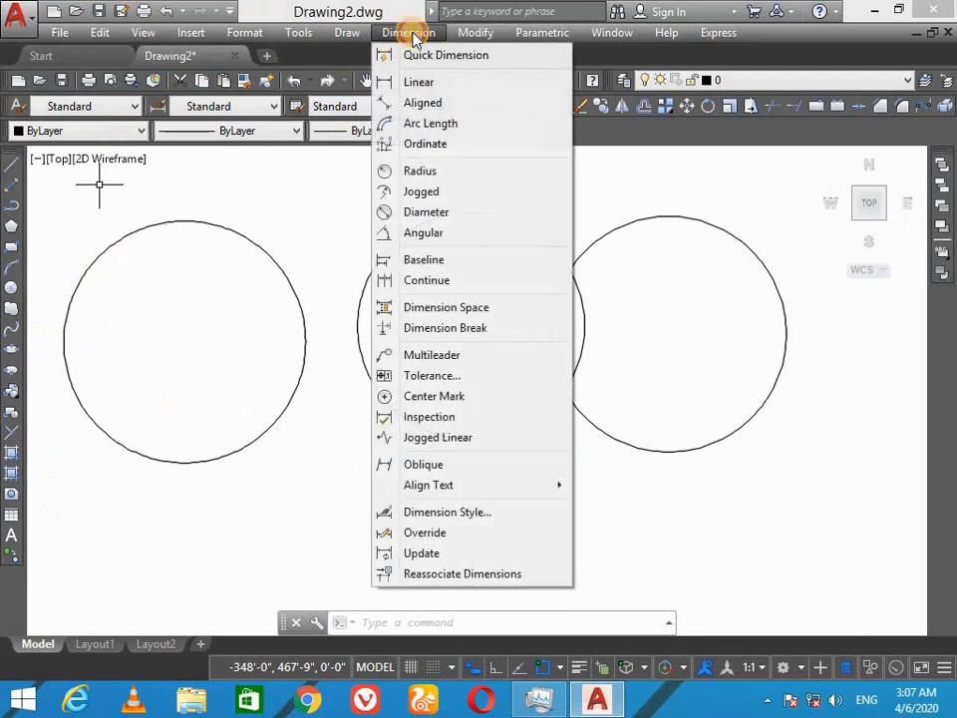
{"action": "left_click", "coordinate": [429, 172]}
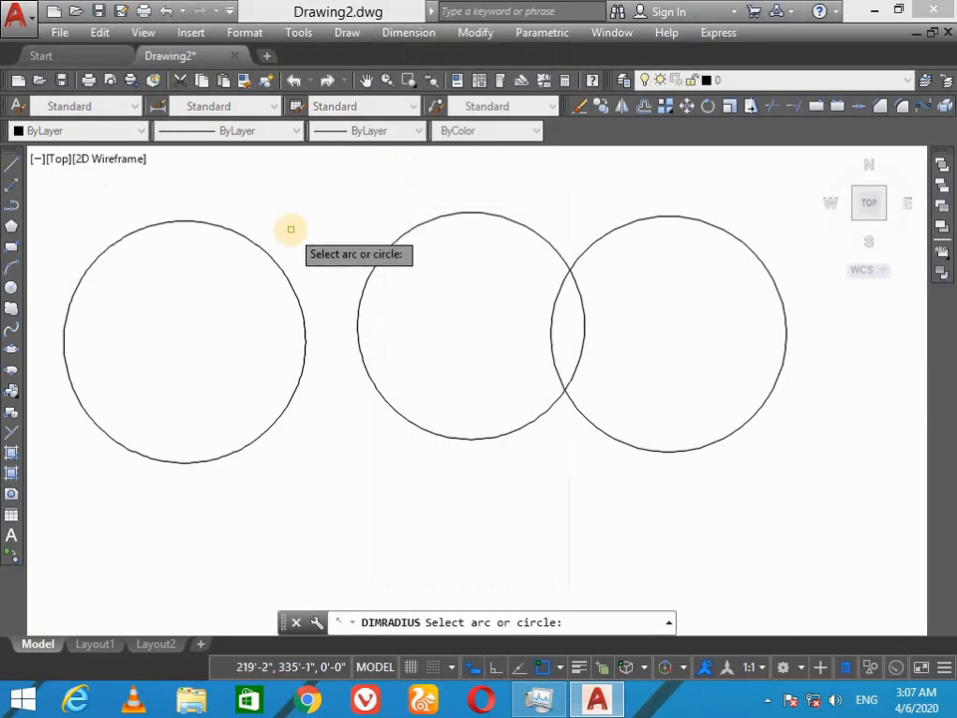
{"action": "left_click", "coordinate": [259, 252]}
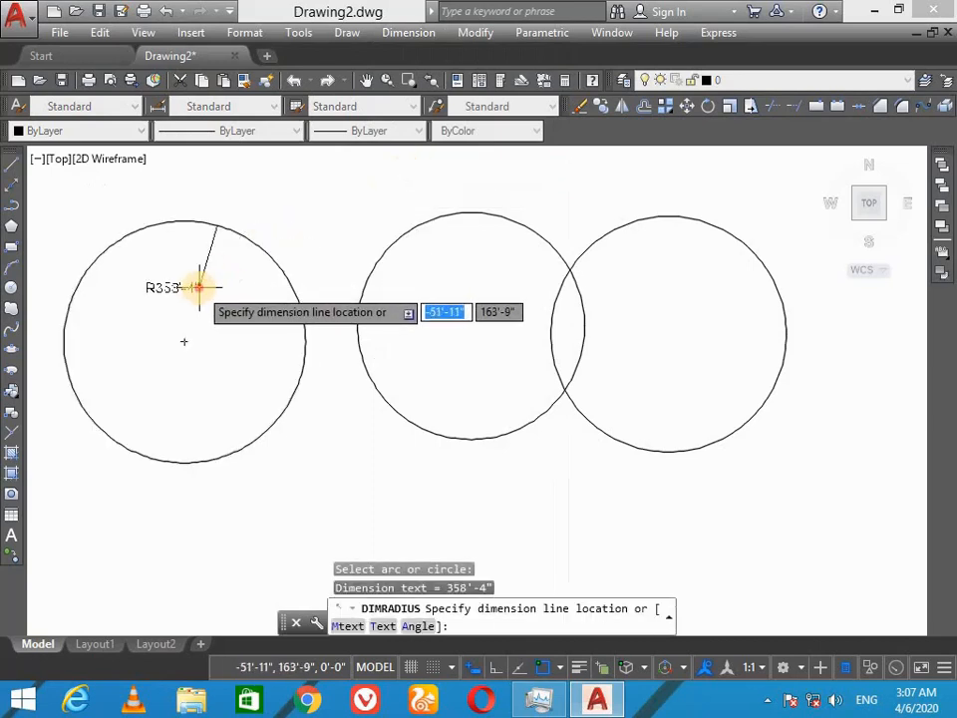
{"action": "left_click", "coordinate": [200, 286]}
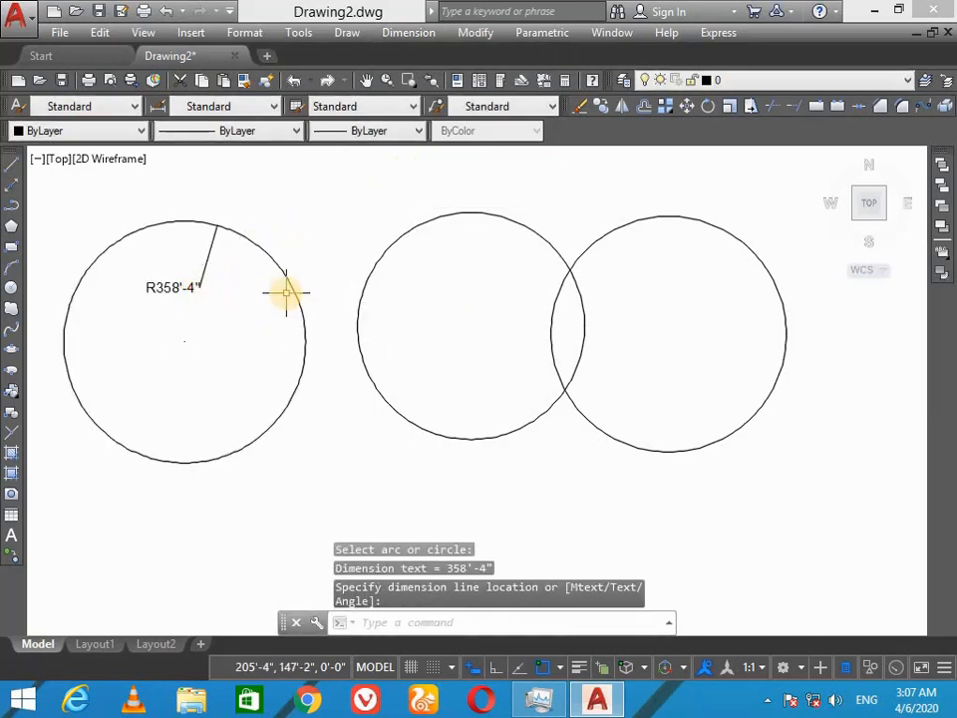
Modify the Standard dimension style so that its text height is 60'.
{"action": "key", "text": "Return"}
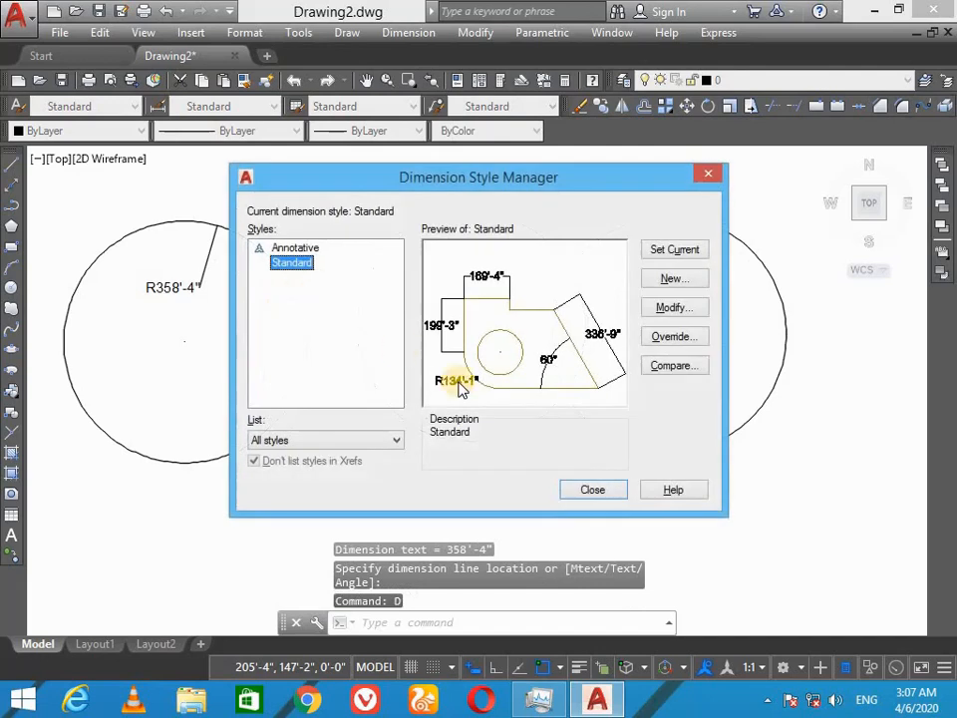
{"action": "left_click", "coordinate": [683, 309]}
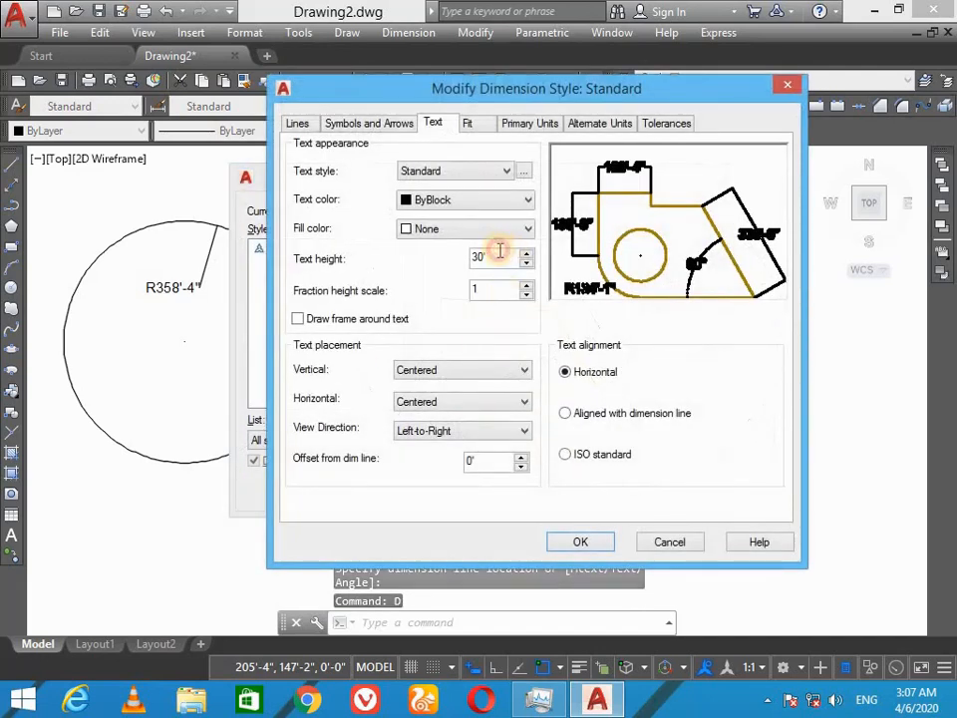
{"action": "left_click_drag", "start_coordinate": [493, 260], "coordinate": [439, 270]}
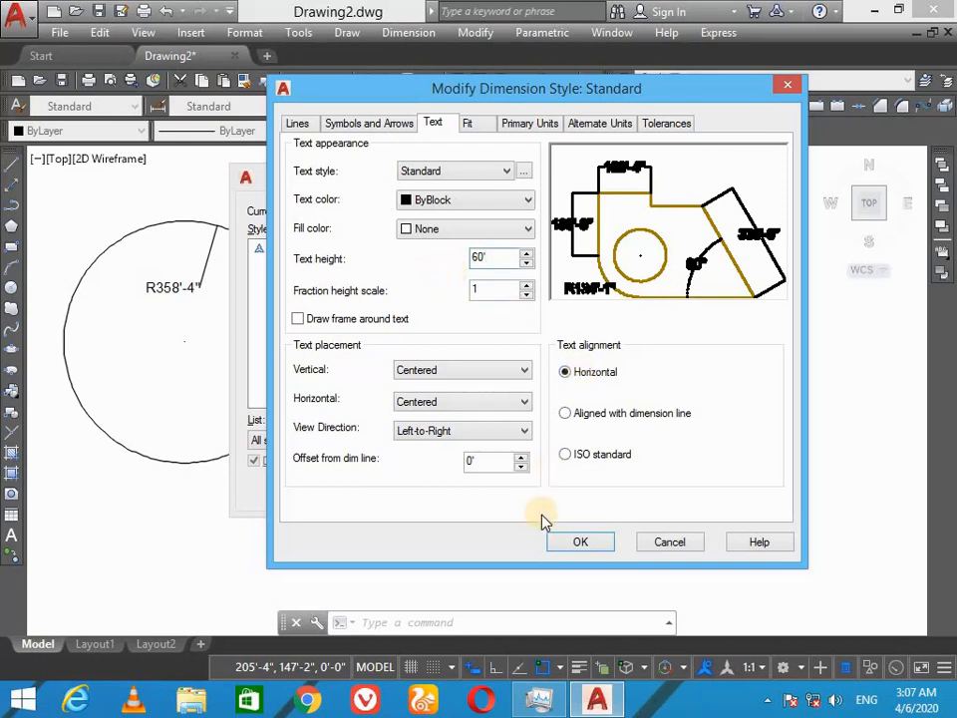
{"action": "type", "text": "60"}
{"action": "left_click", "coordinate": [571, 543]}
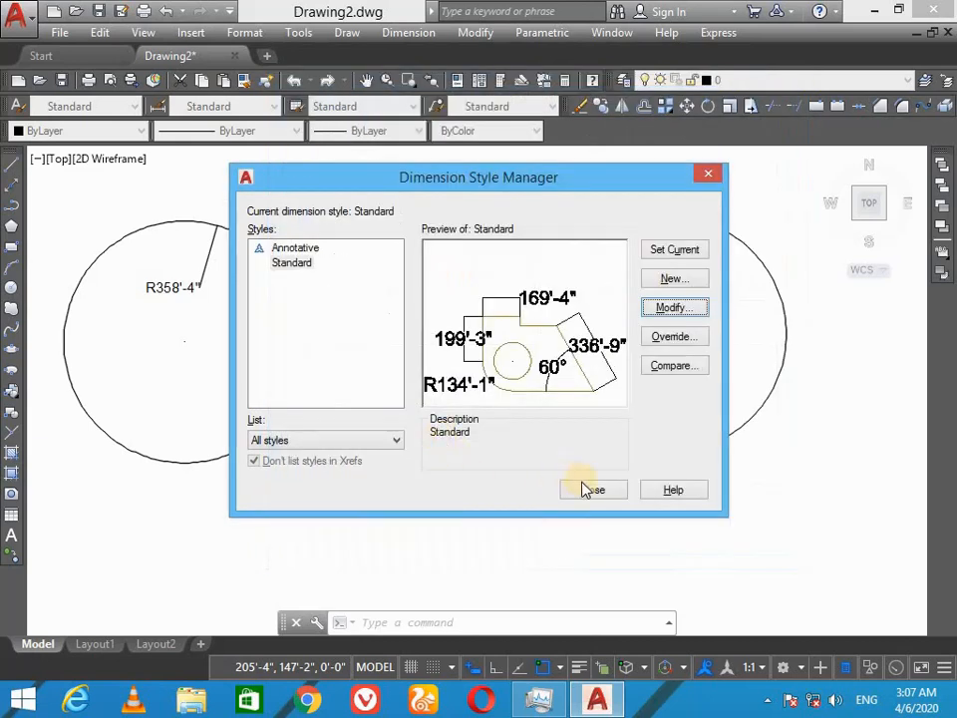
{"action": "left_click", "coordinate": [591, 489]}
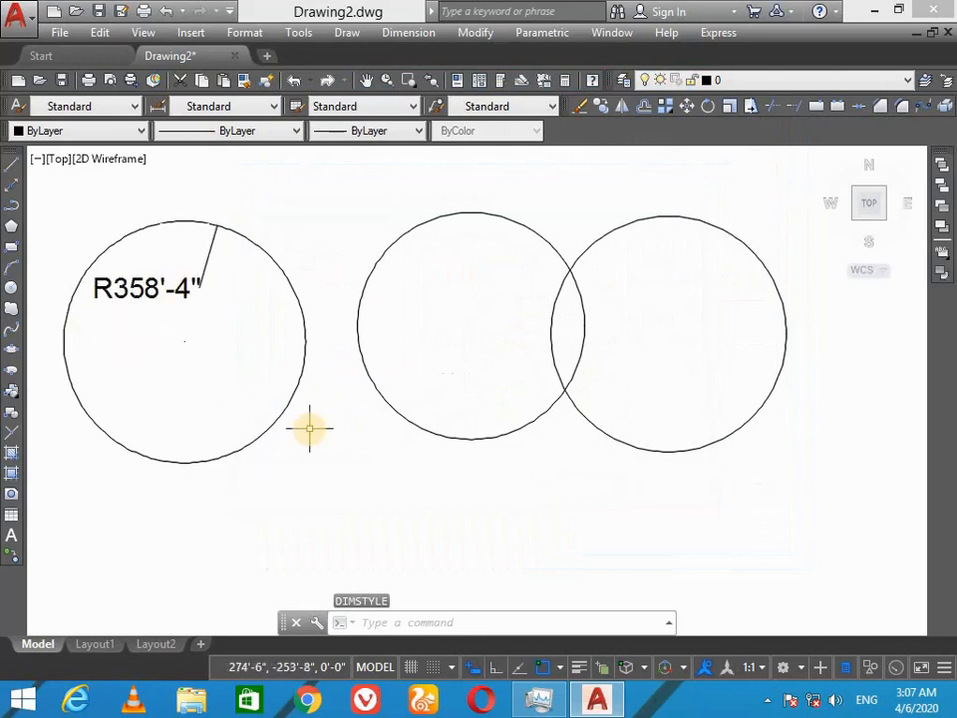
Add a radius dimension to the middle circle, with its text inside the circle above the centre.
{"action": "left_click", "coordinate": [407, 32]}
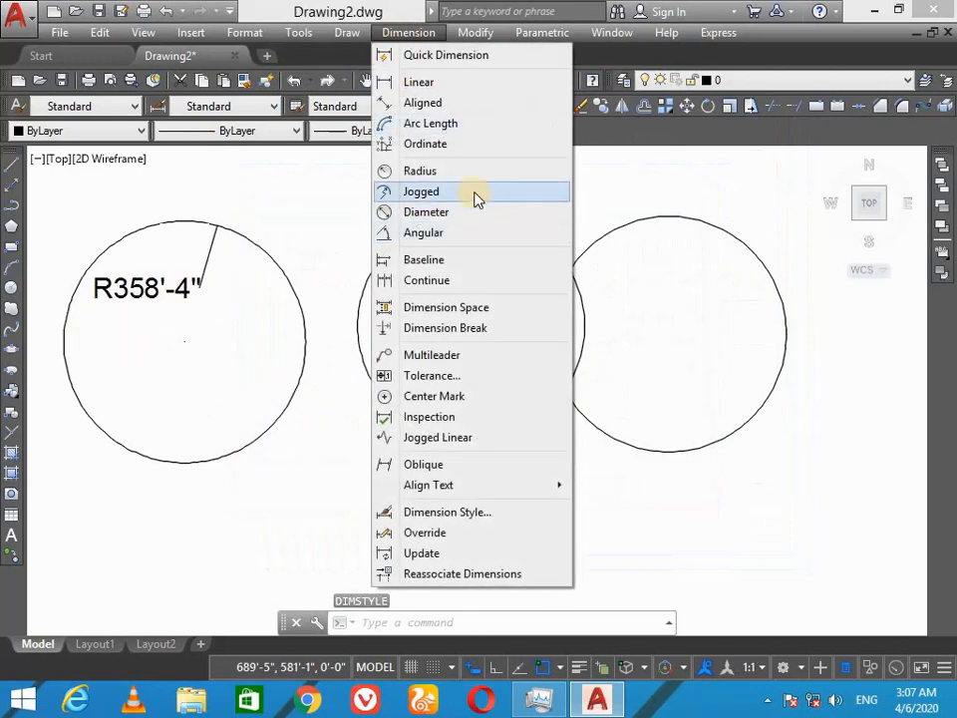
{"action": "left_click", "coordinate": [473, 171]}
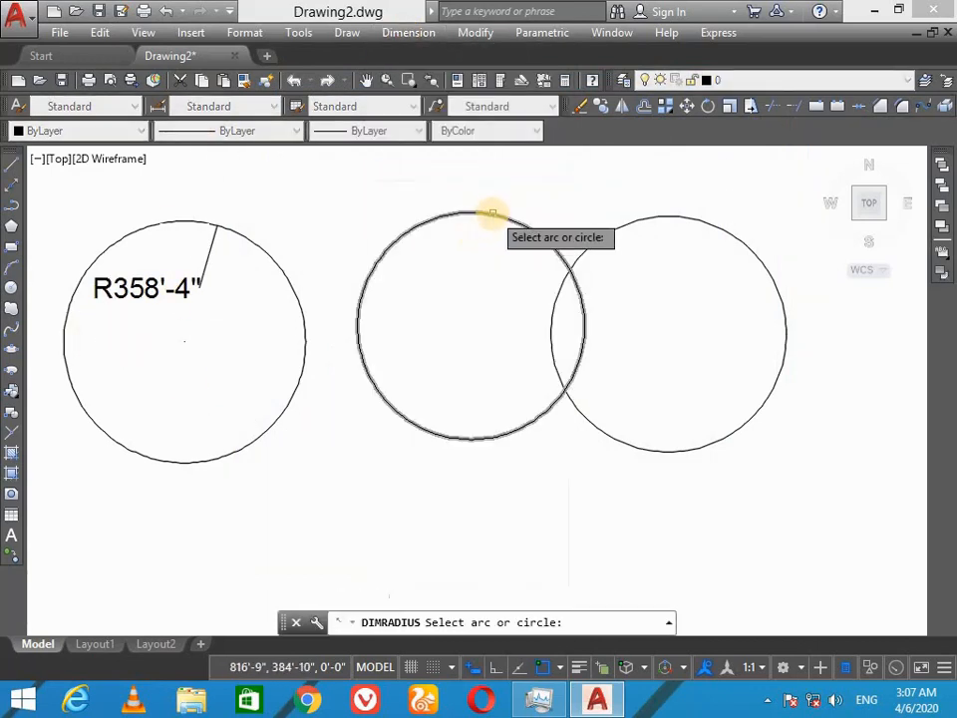
{"action": "left_click", "coordinate": [491, 213]}
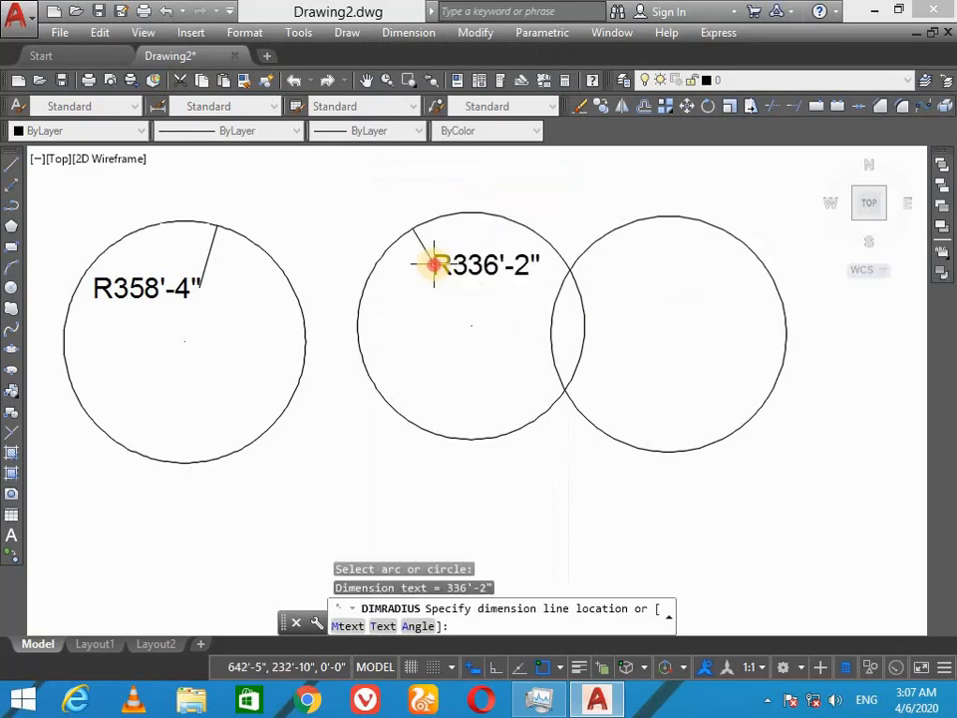
{"action": "left_click", "coordinate": [434, 264]}
Add a radius dimension to the third circle, which overlaps the middle one, placing the text inside it.
{"action": "left_click", "coordinate": [408, 32]}
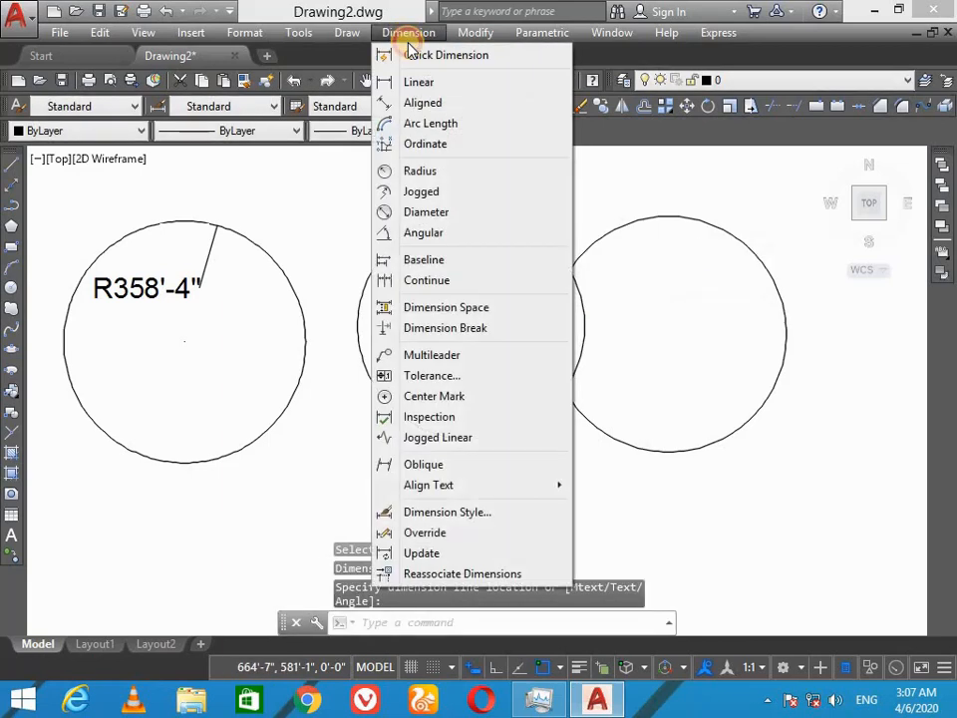
{"action": "left_click", "coordinate": [486, 173]}
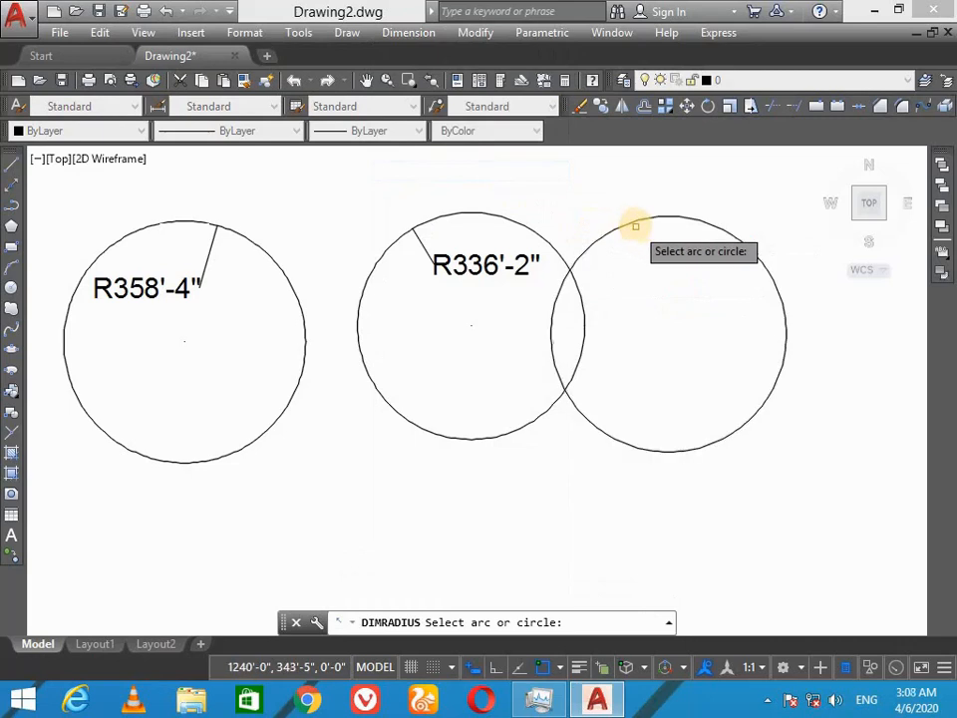
{"action": "left_click", "coordinate": [634, 222]}
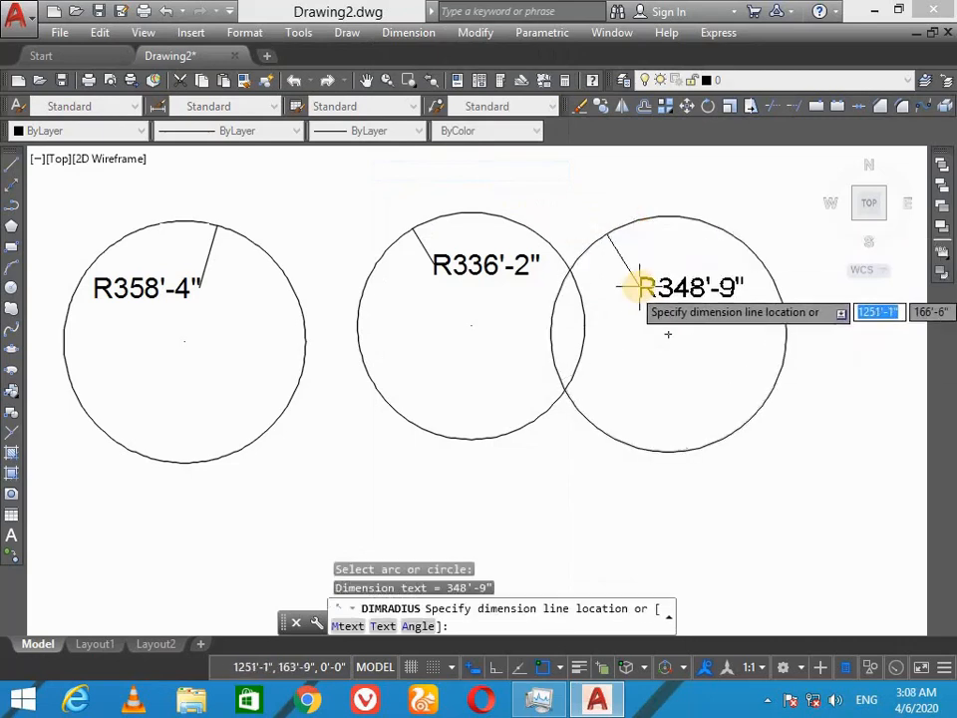
{"action": "left_click", "coordinate": [640, 285]}
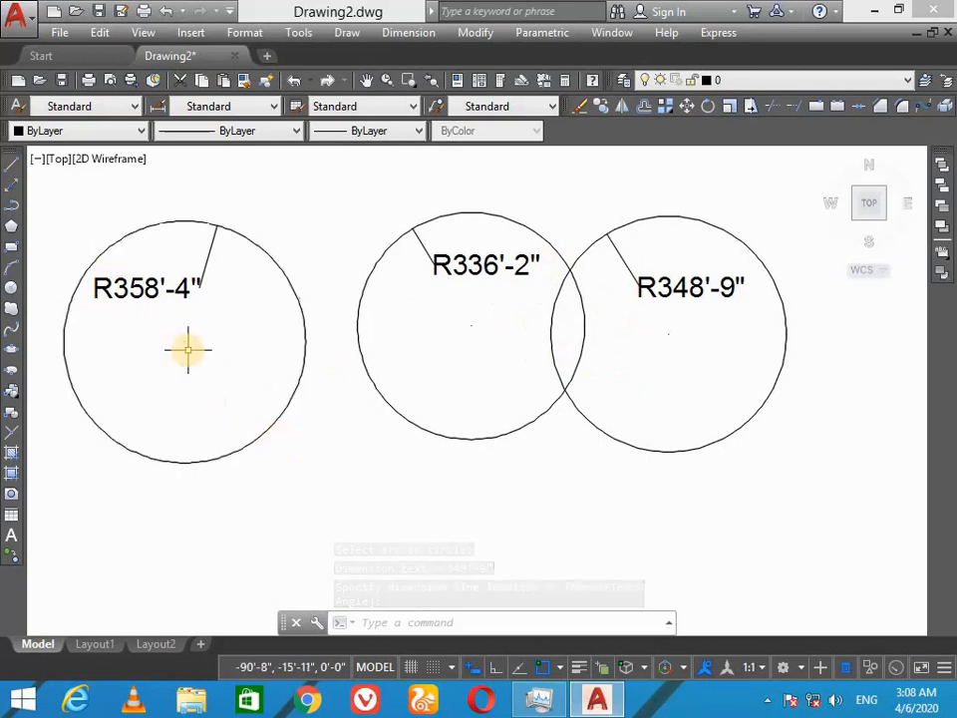
Erase all three circles together with their radius dimensions.
{"action": "left_click", "coordinate": [293, 284]}
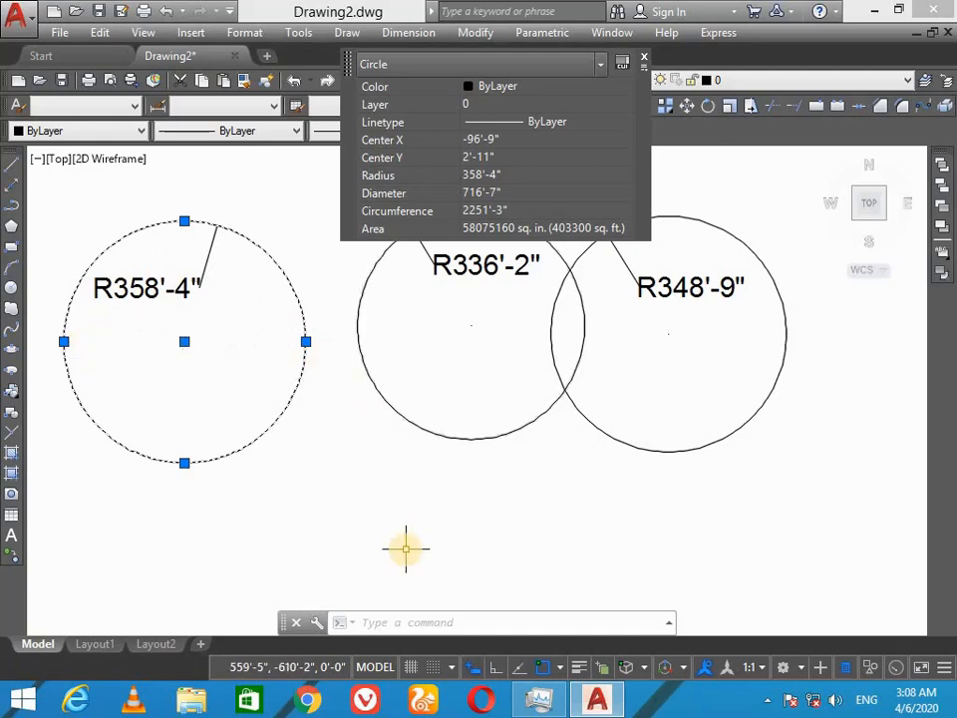
{"action": "key", "text": "Escape"}
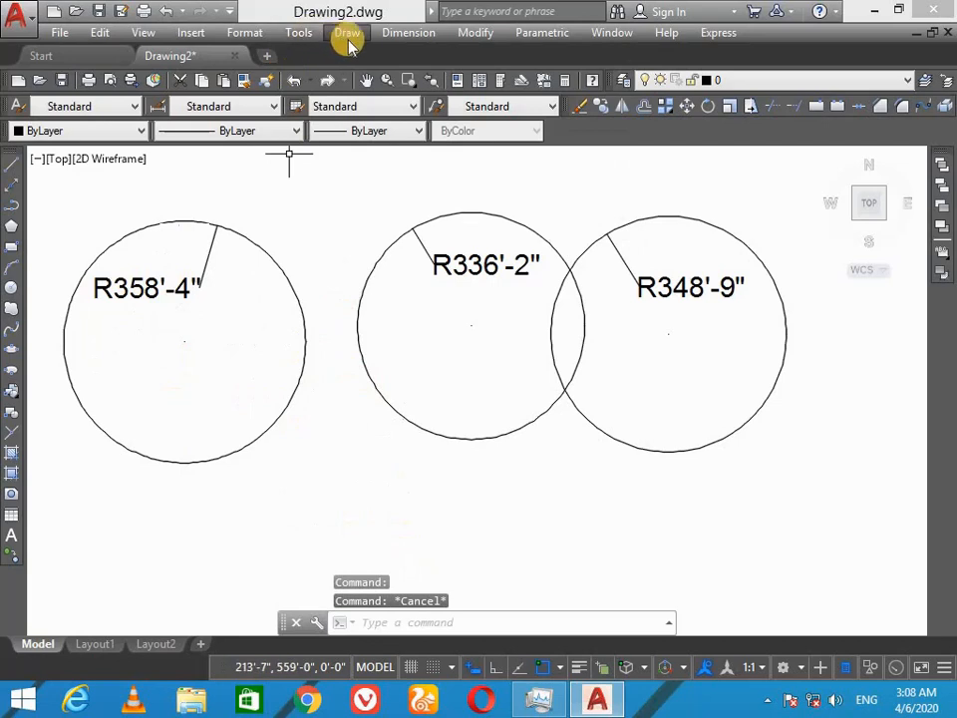
{"action": "left_click", "coordinate": [732, 166]}
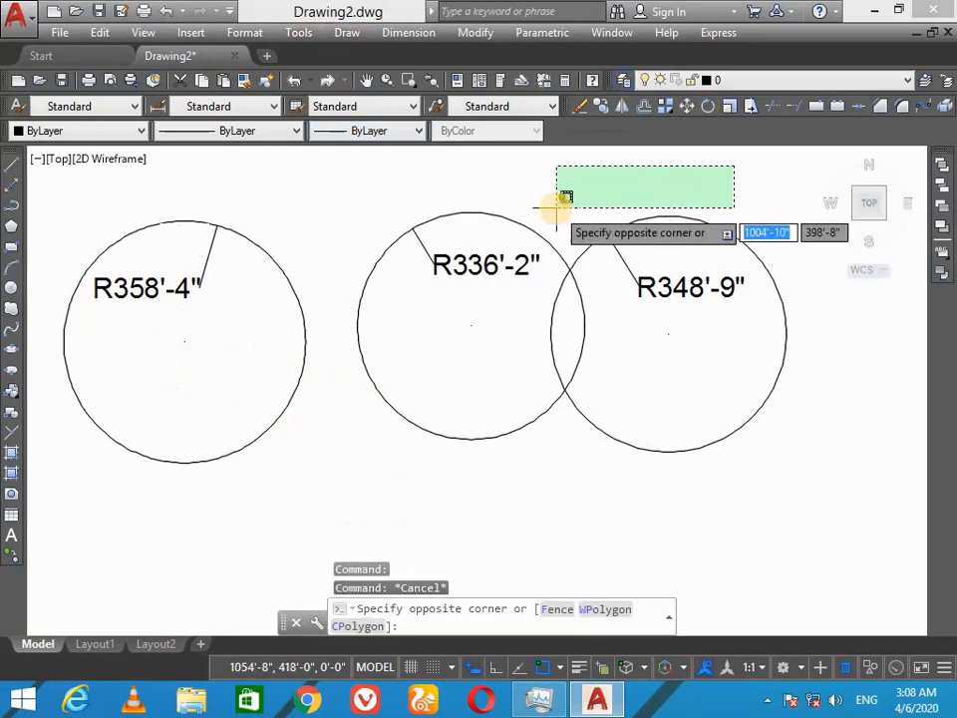
{"action": "left_click", "coordinate": [141, 470]}
{"action": "key", "text": "Delete"}
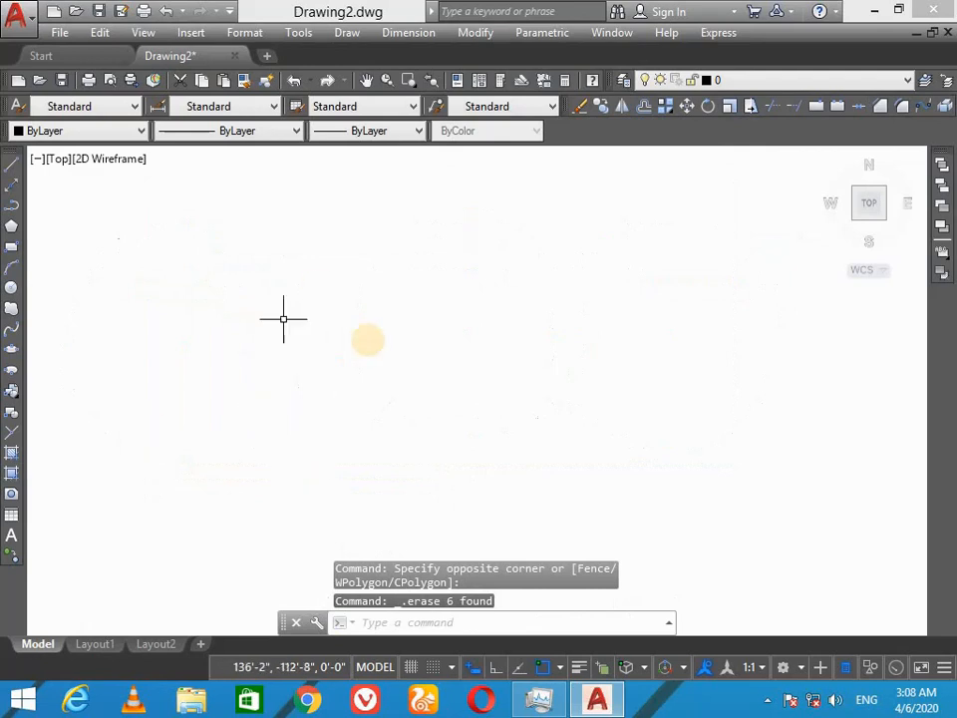
{"action": "left_click", "coordinate": [356, 34]}
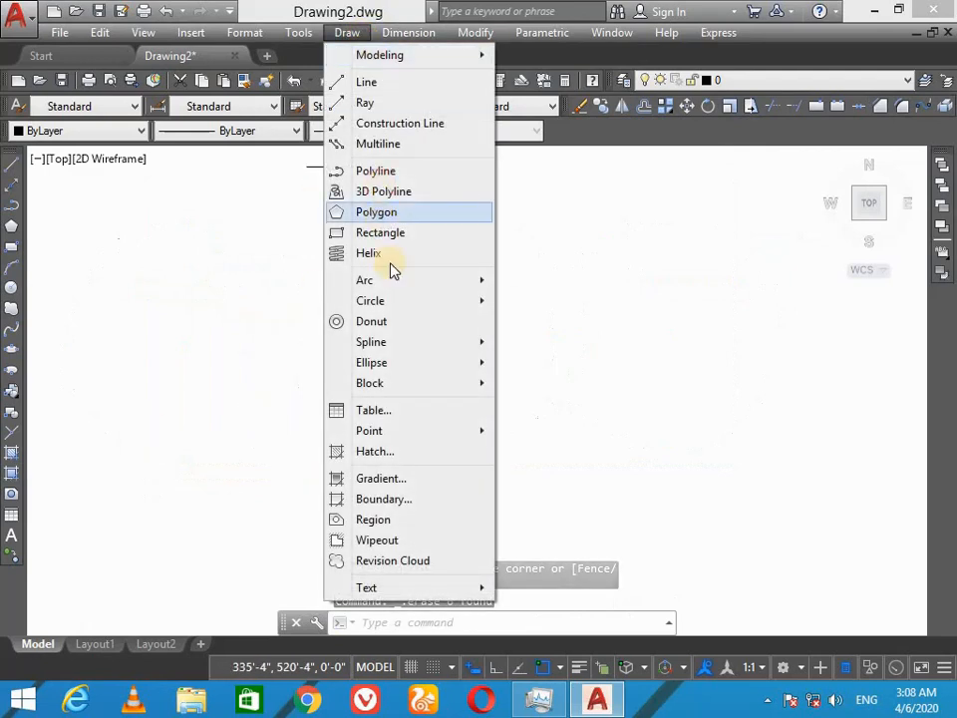
{"action": "mouse_move", "coordinate": [406, 305]}
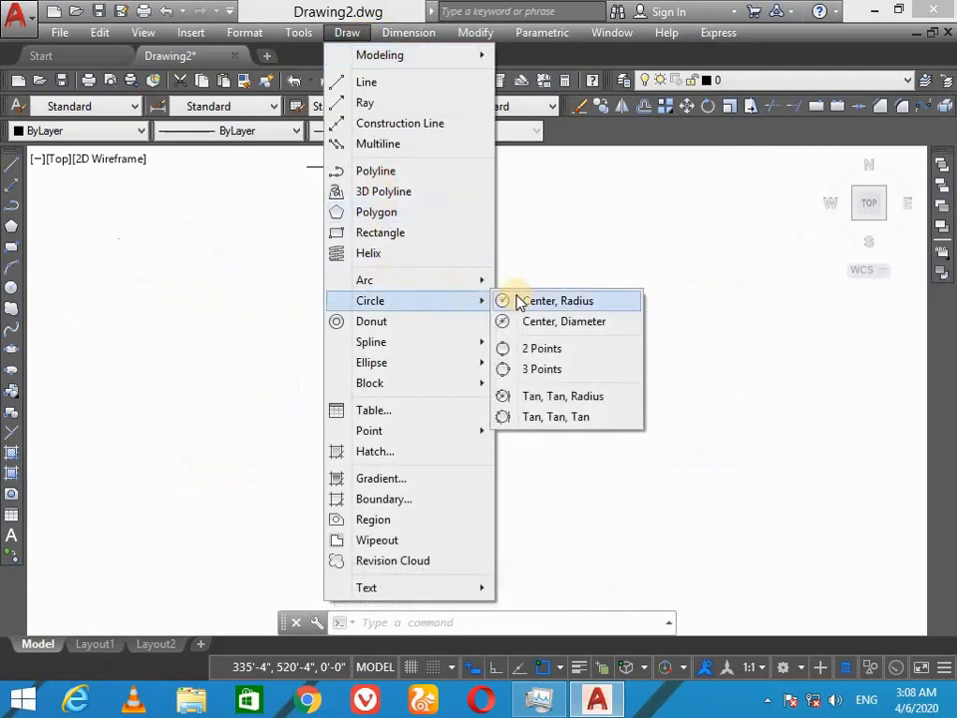
{"action": "left_click", "coordinate": [166, 261]}
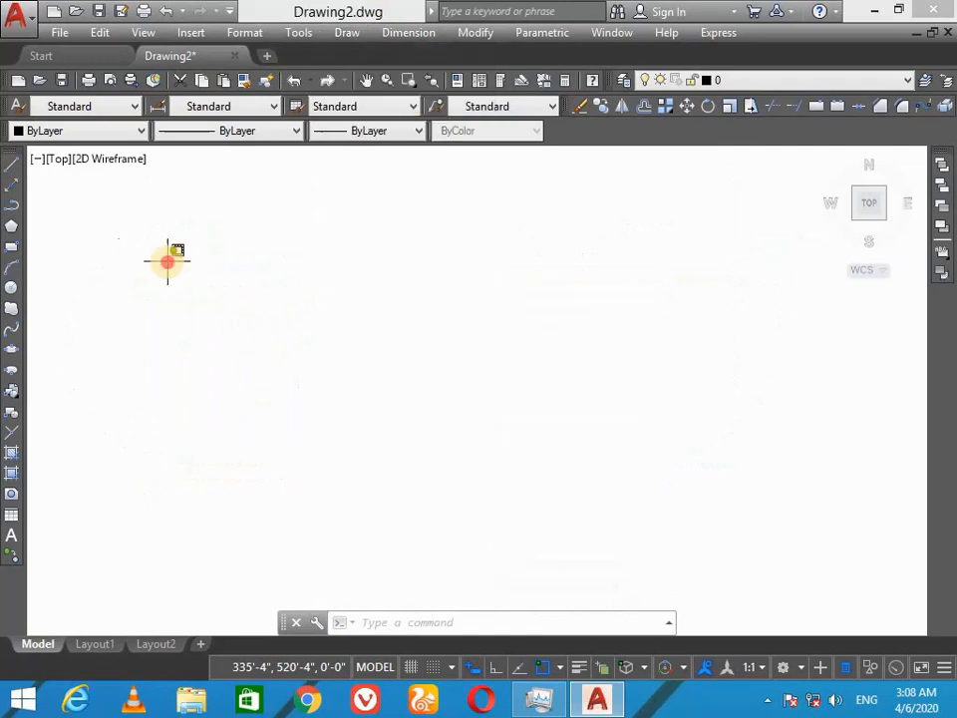
{"action": "key", "text": "Escape"}
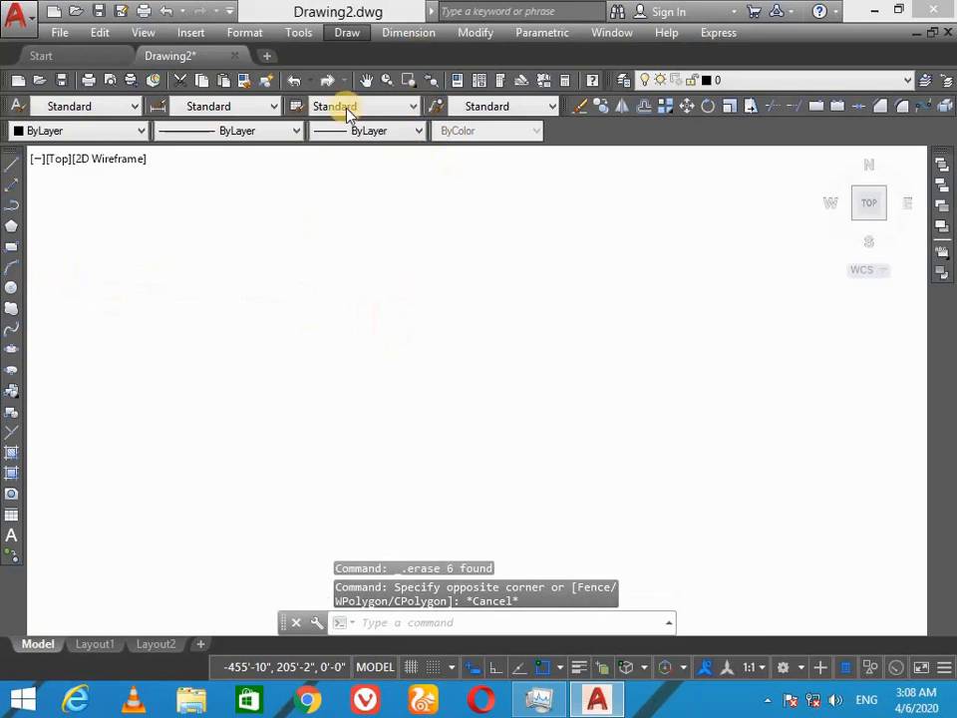
Draw a circle by centre and diameter in the empty drawing area, with a diameter of about 1046'.
{"action": "left_click", "coordinate": [364, 32]}
{"action": "mouse_move", "coordinate": [408, 32]}
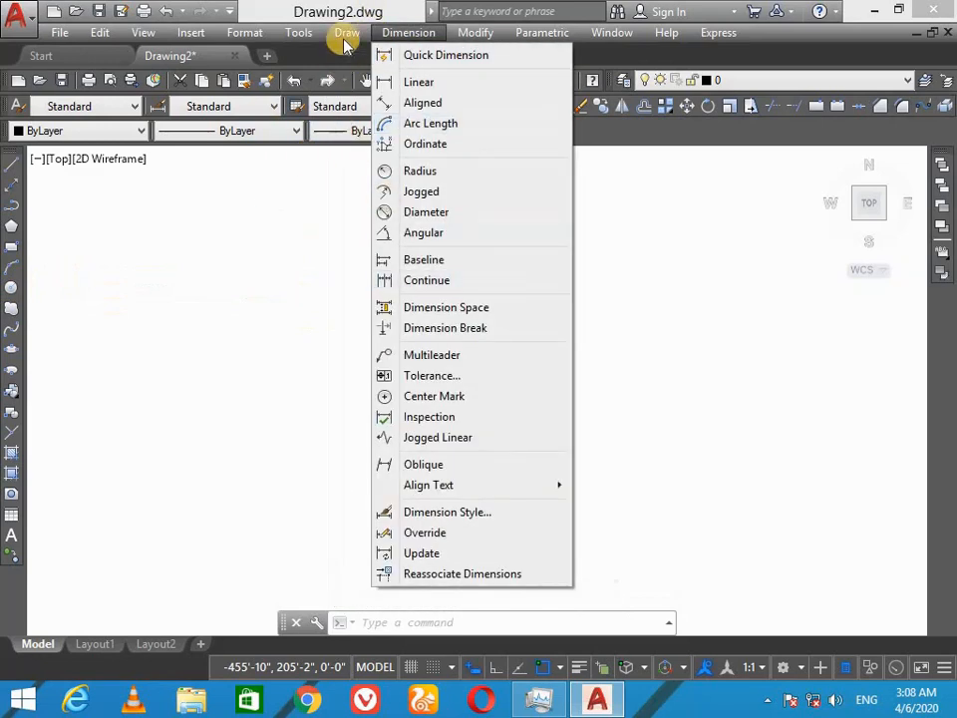
{"action": "mouse_move", "coordinate": [346, 40]}
{"action": "mouse_move", "coordinate": [419, 304]}
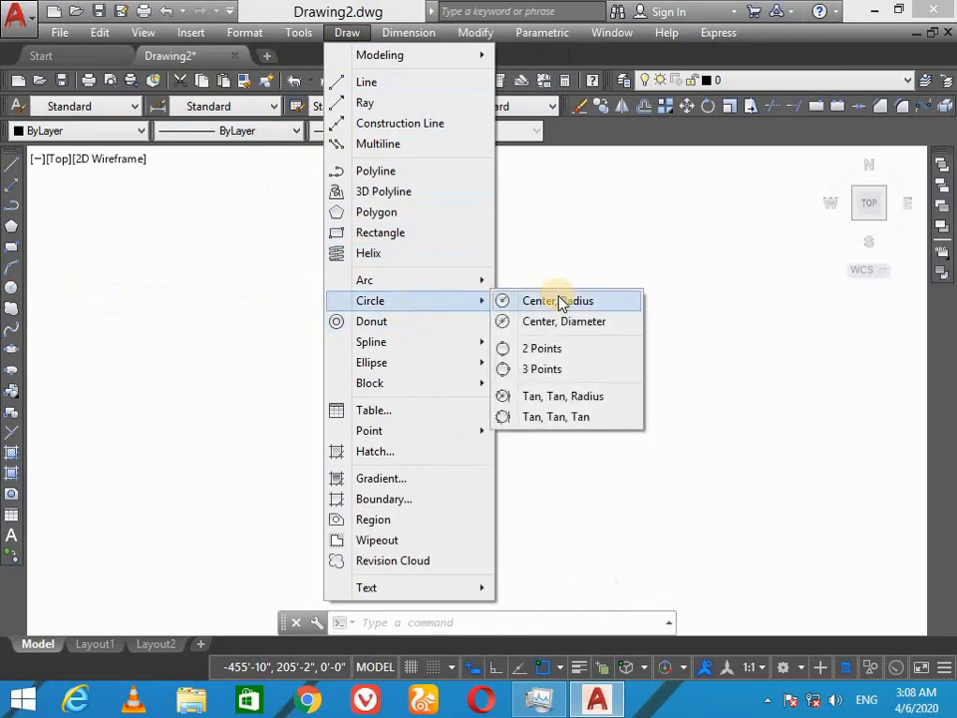
{"action": "mouse_move", "coordinate": [442, 278]}
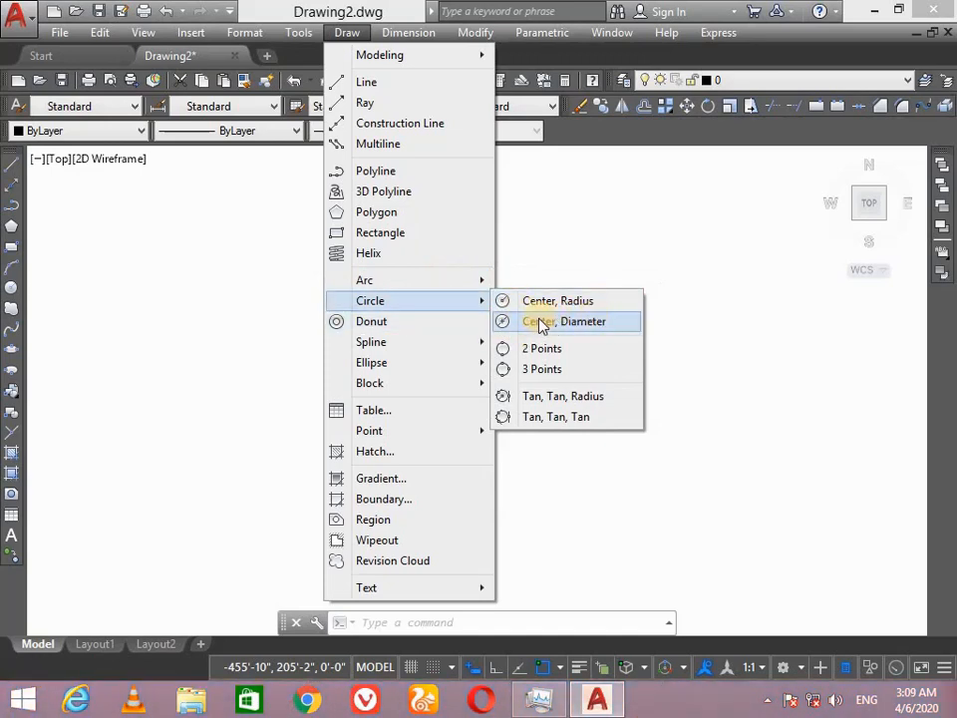
{"action": "left_click", "coordinate": [597, 326]}
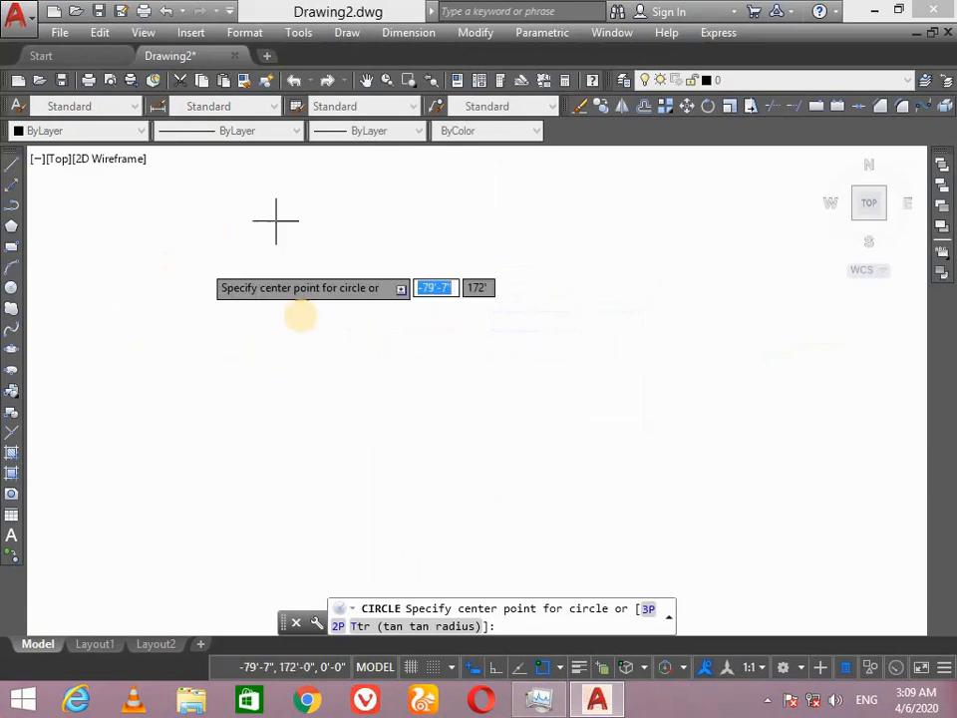
{"action": "left_click", "coordinate": [371, 333]}
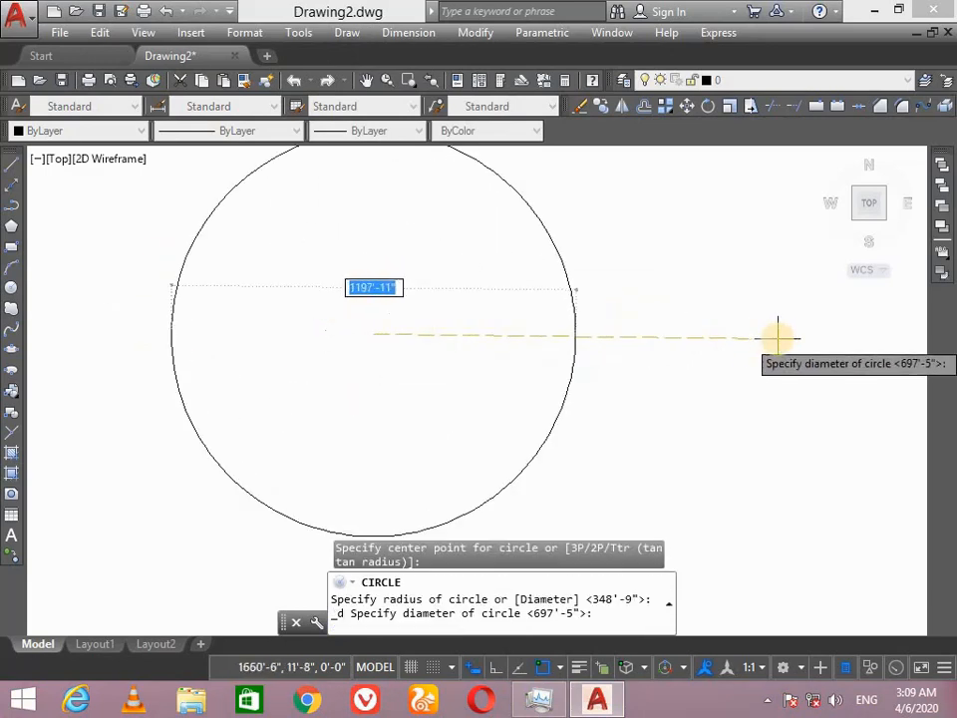
{"action": "left_click", "coordinate": [727, 338]}
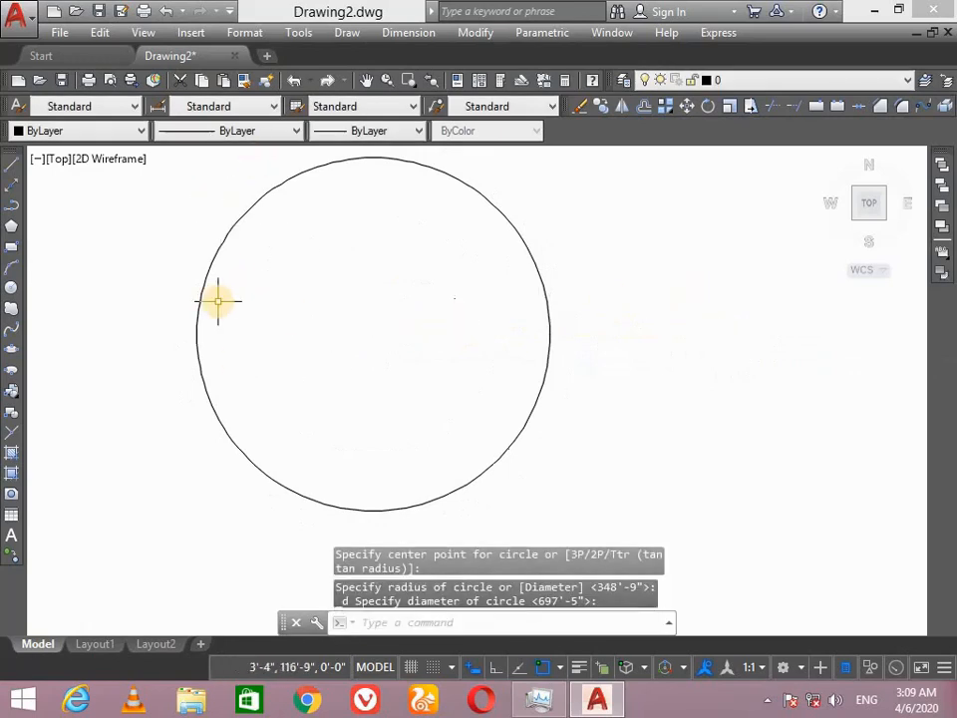
Inspect the new circle's radius and diameter in its quick properties, and close the properties display.
{"action": "left_click", "coordinate": [199, 334]}
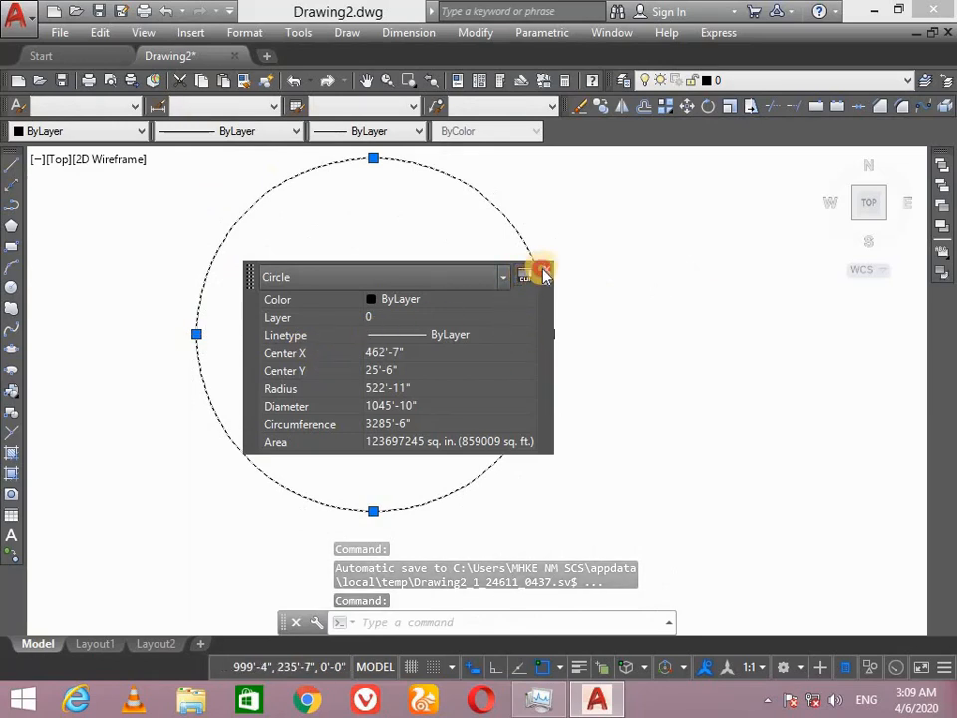
{"action": "left_click", "coordinate": [546, 270]}
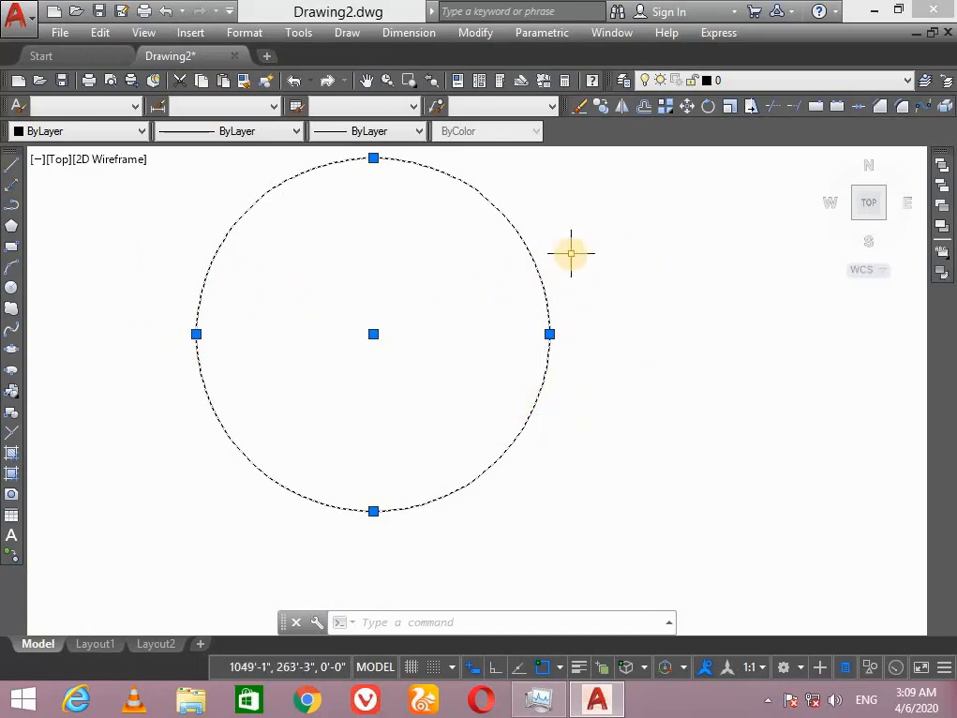
{"action": "left_click", "coordinate": [428, 32]}
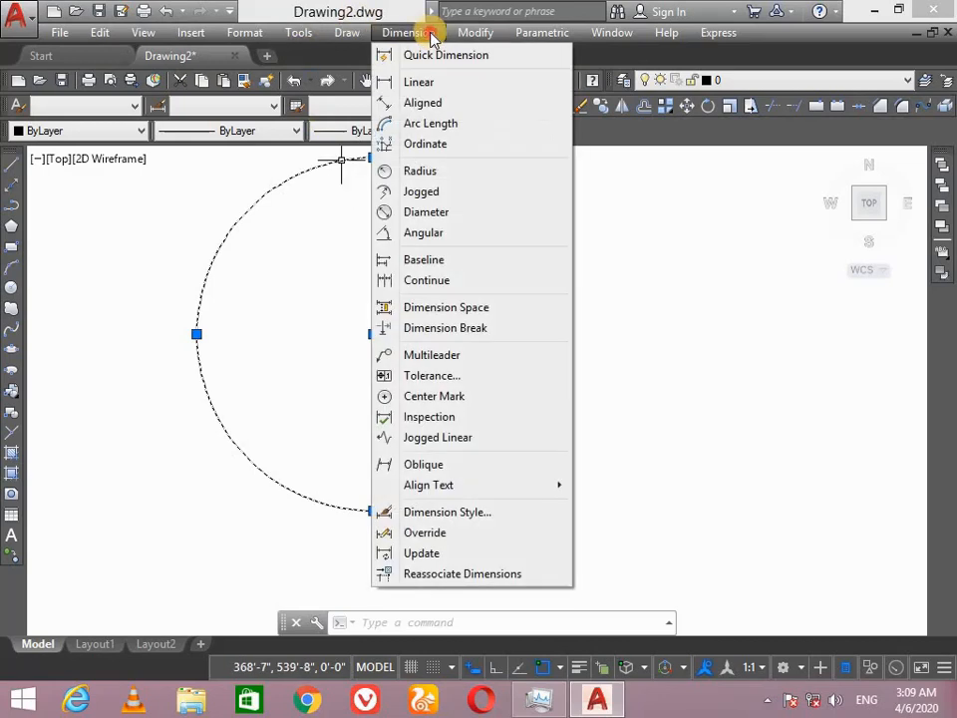
{"action": "left_click", "coordinate": [430, 33]}
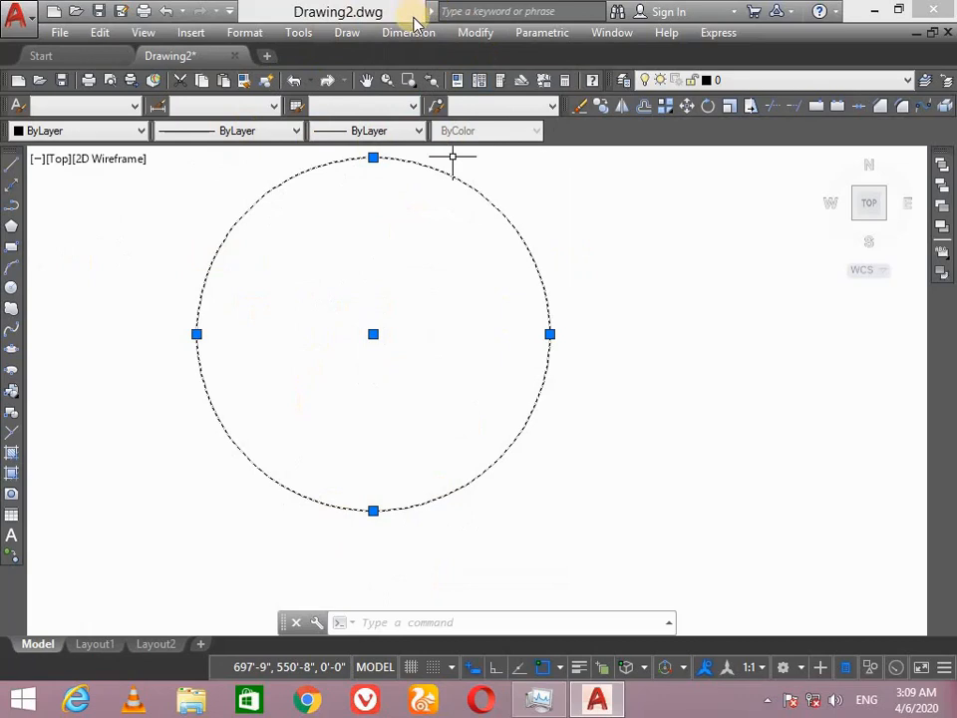
Add a diameter dimension to the circle, placing its text inside the upper part of the circle.
{"action": "left_click", "coordinate": [386, 33]}
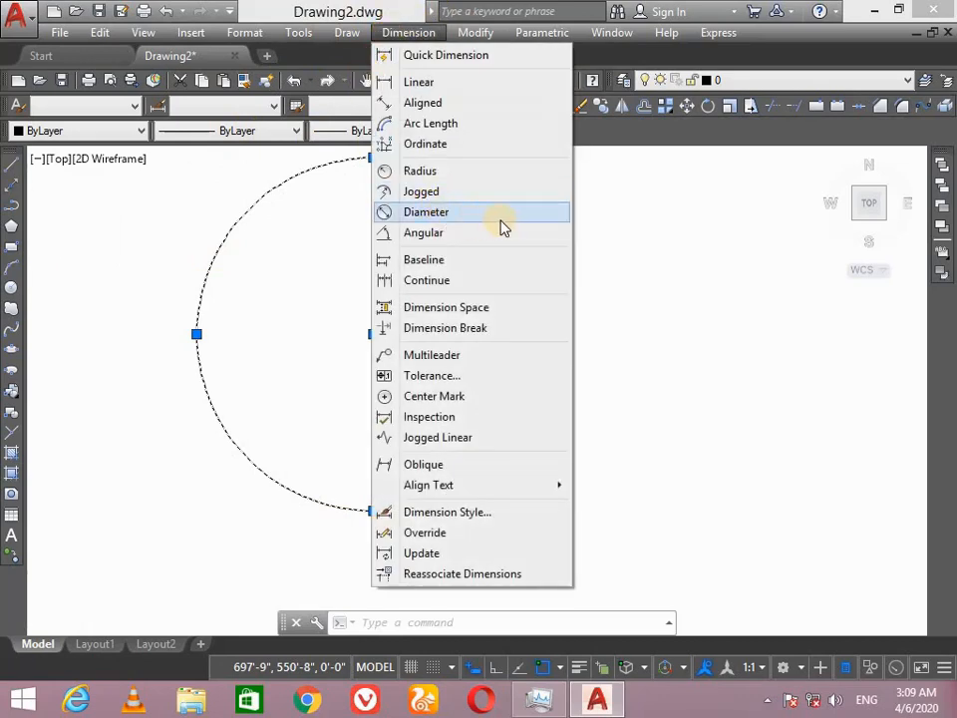
{"action": "left_click", "coordinate": [446, 214]}
{"action": "left_click", "coordinate": [513, 235]}
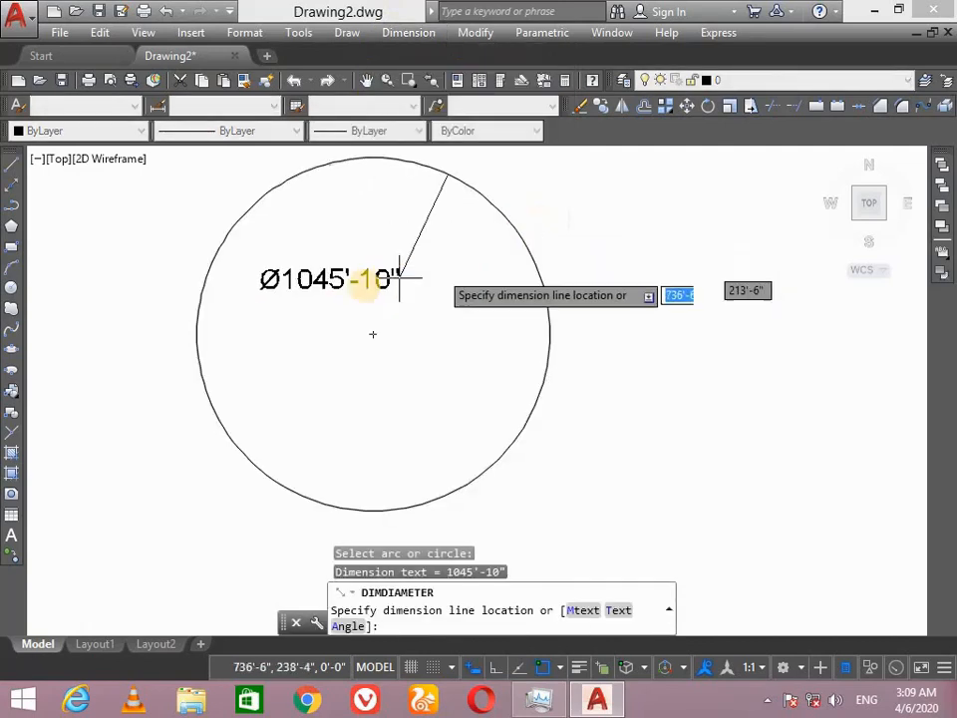
{"action": "left_click", "coordinate": [327, 271]}
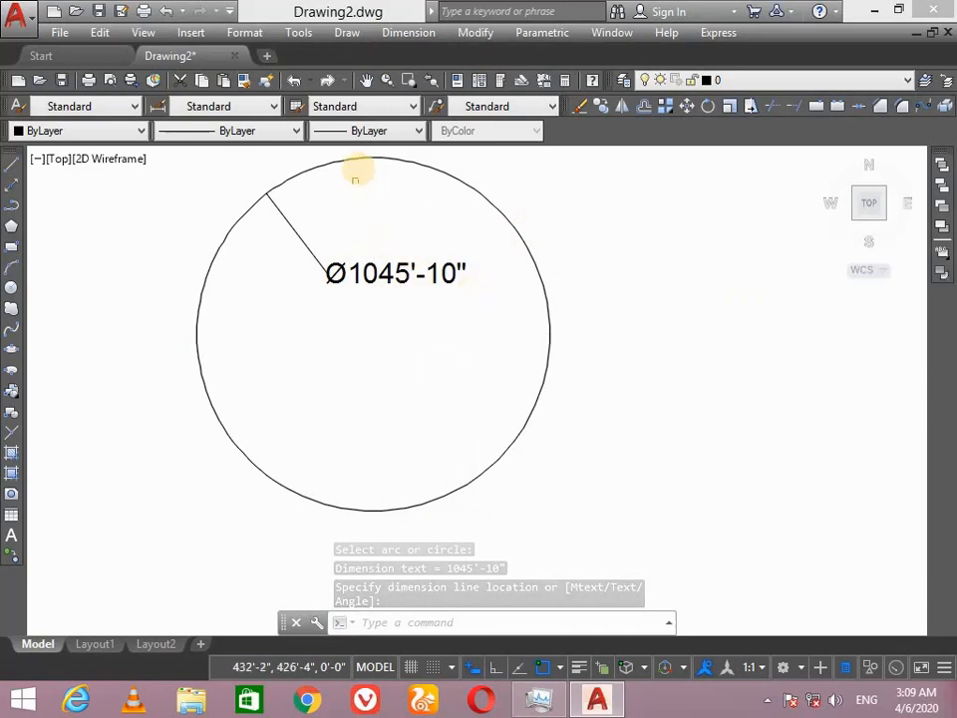
Add a radius dimension to the same circle, placing its text inside the lower part.
{"action": "left_click", "coordinate": [407, 35]}
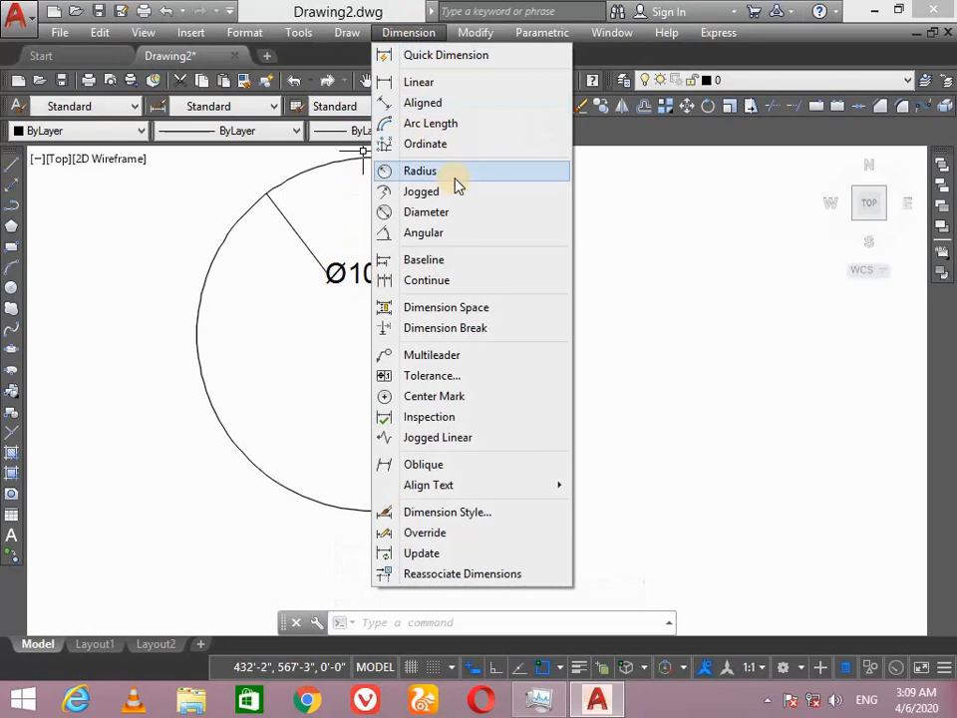
{"action": "left_click", "coordinate": [453, 174]}
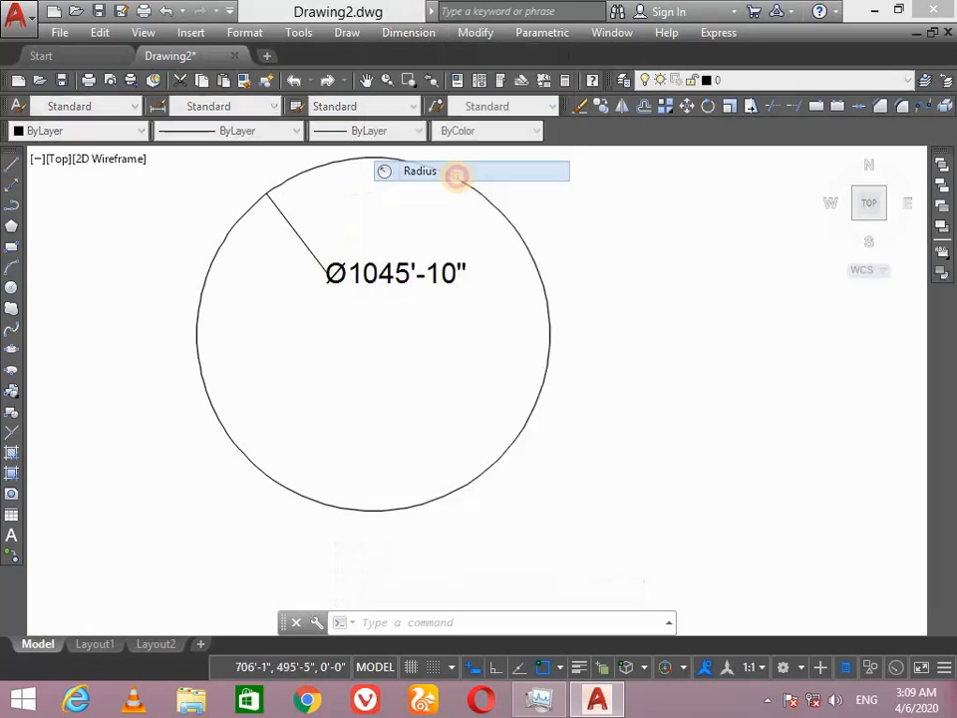
{"action": "left_click", "coordinate": [539, 274]}
{"action": "left_click", "coordinate": [450, 399]}
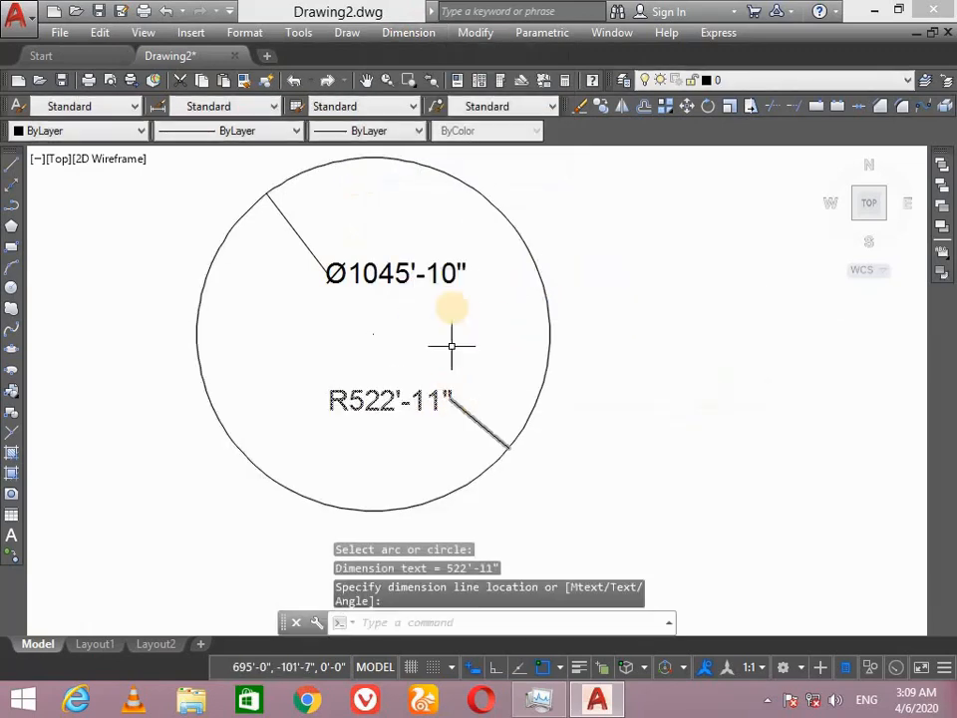
{"action": "left_click", "coordinate": [456, 242]}
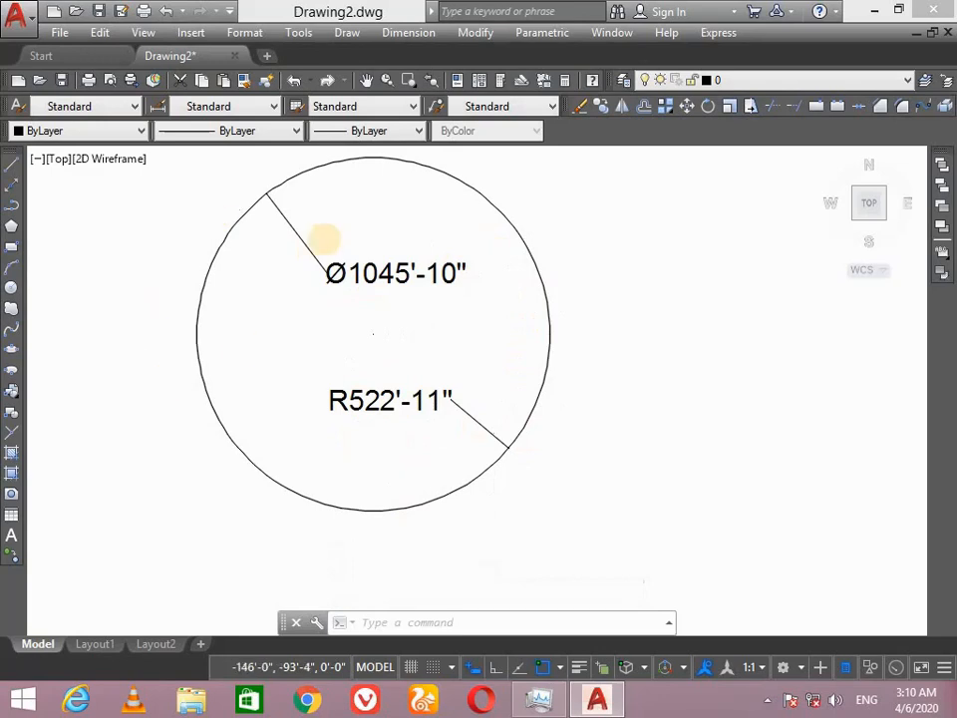
{"action": "left_click", "coordinate": [584, 195]}
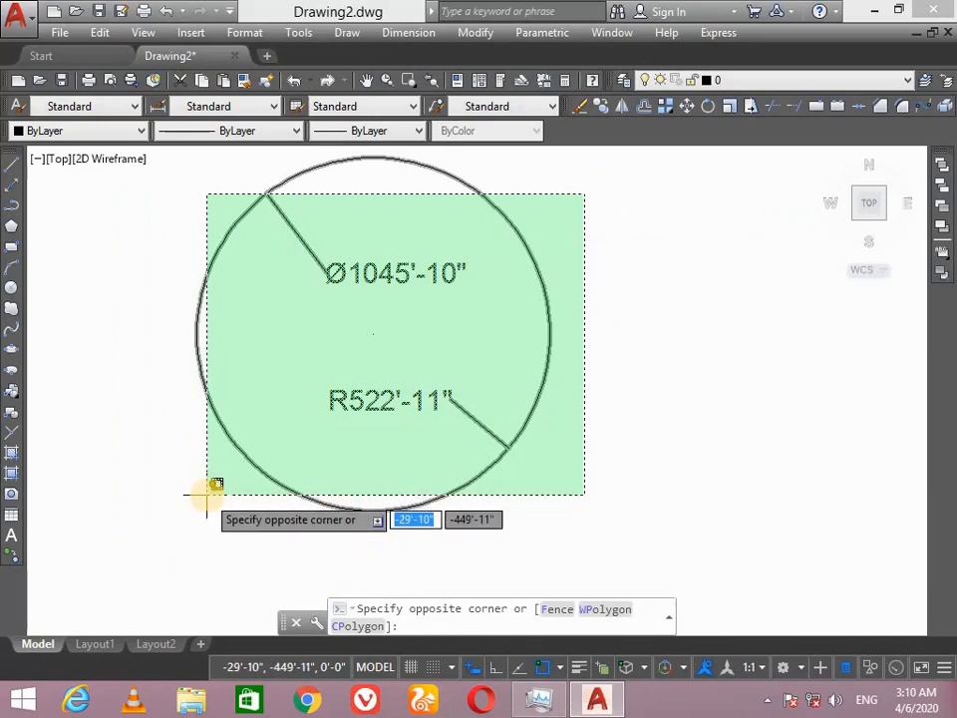
{"action": "key", "text": "Escape"}
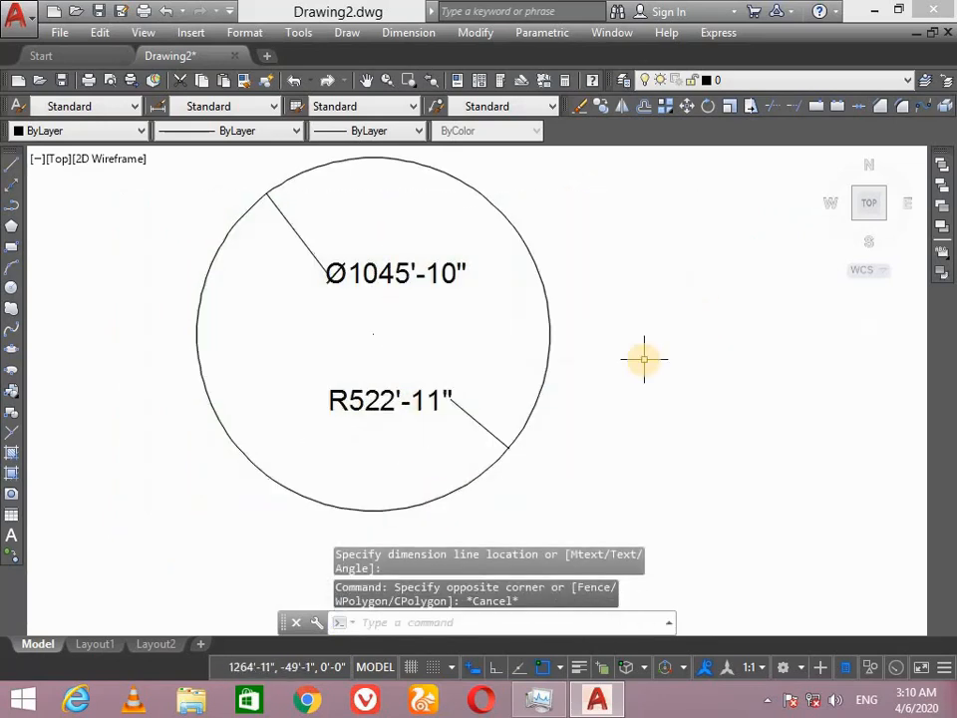
Draw a second circle by centre and diameter in the empty area beside the dimensioned circle, with a diameter of 1600'.
{"action": "type", "text": "p"}
{"action": "key", "text": "Return"}
{"action": "mouse_move", "coordinate": [641, 359]}
{"action": "left_mouse_down"}
{"action": "mouse_move", "coordinate": [229, 404]}
{"action": "mouse_move", "coordinate": [176, 393]}
{"action": "mouse_move", "coordinate": [177, 359]}
{"action": "mouse_move", "coordinate": [208, 357]}
{"action": "left_mouse_up"}
{"action": "key", "text": "Escape"}
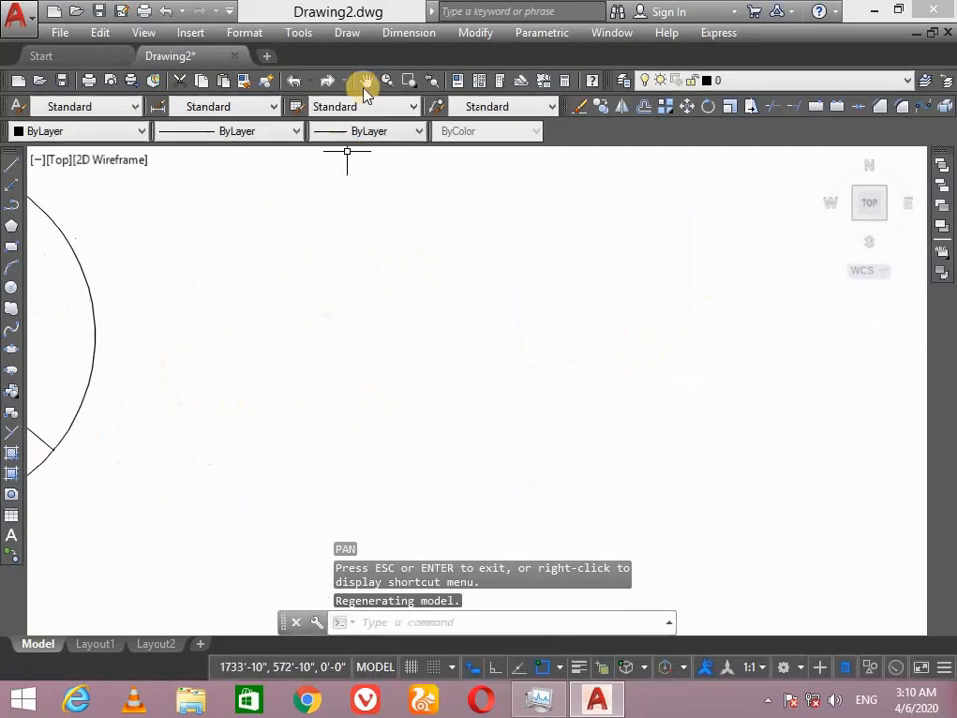
{"action": "left_click", "coordinate": [347, 38]}
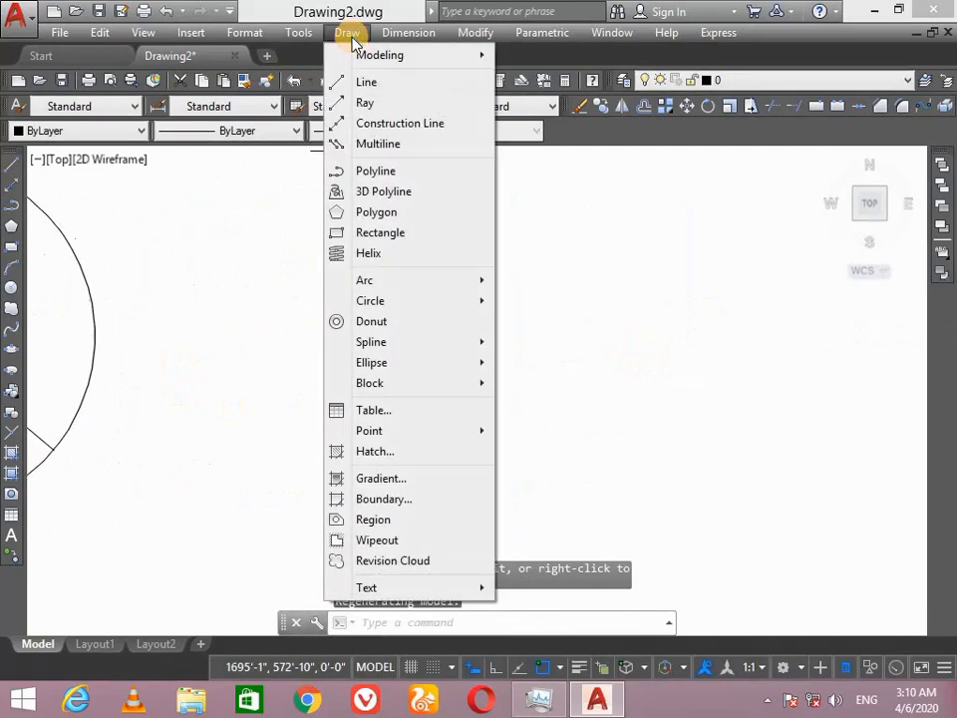
{"action": "mouse_move", "coordinate": [417, 301]}
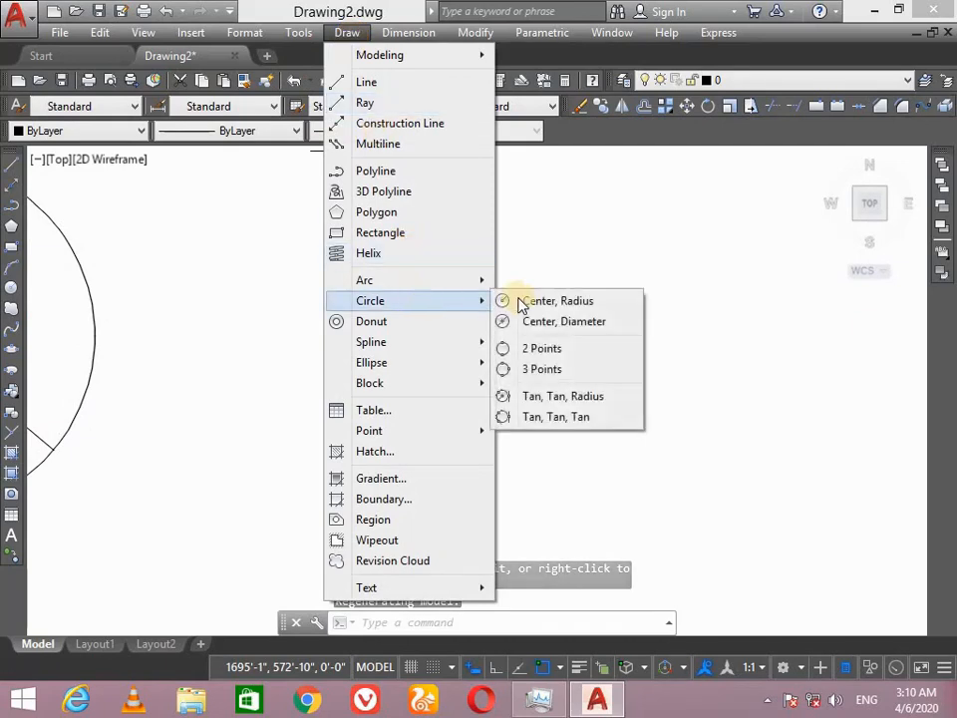
{"action": "left_click", "coordinate": [582, 323]}
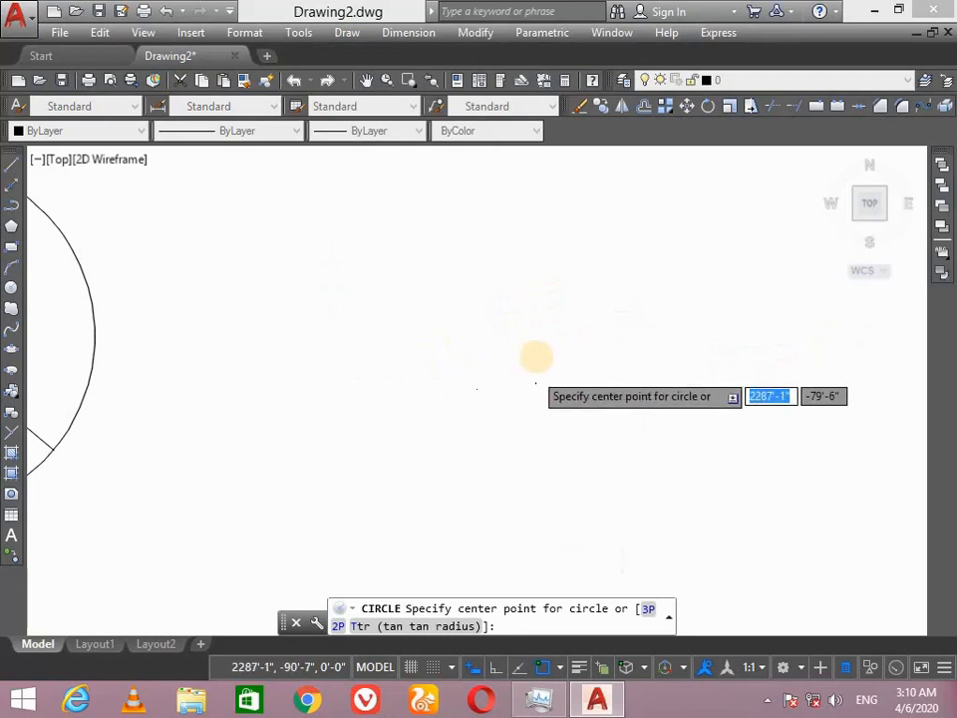
{"action": "left_click", "coordinate": [536, 355]}
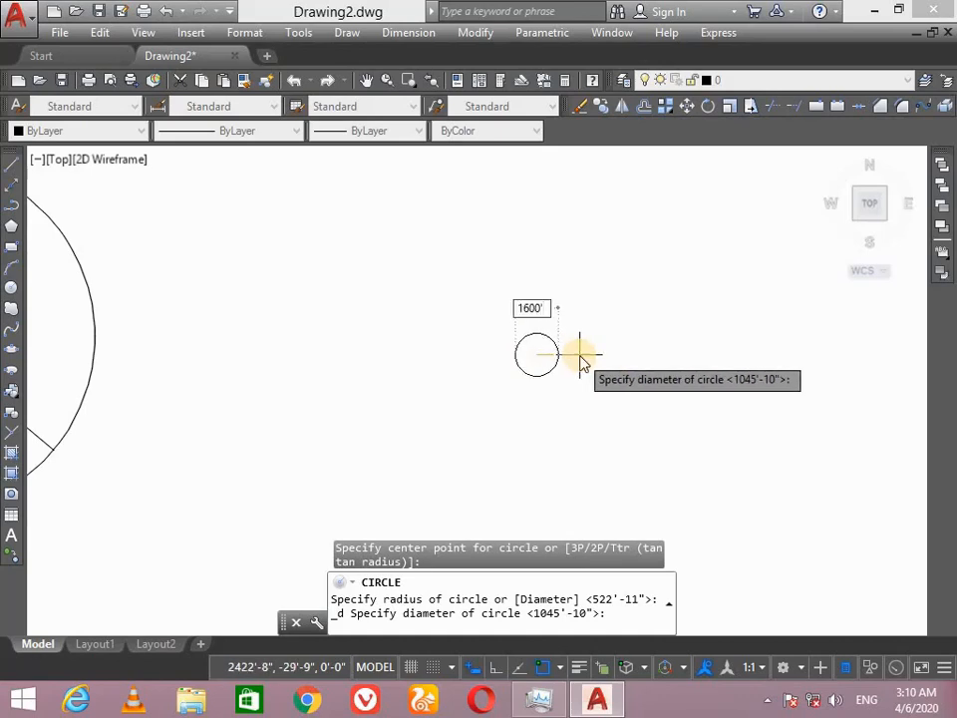
{"action": "key", "text": "Return"}
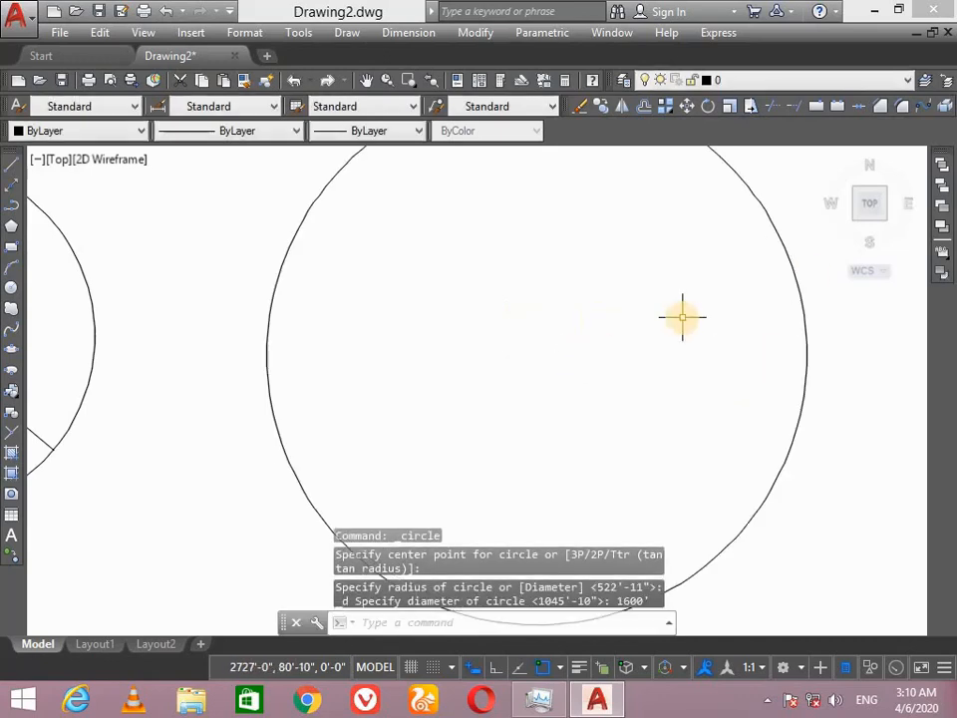
Add a diameter dimension to the second, larger circle, placing its text inside the upper part.
{"action": "scroll", "coordinate": [649, 284], "scroll_direction": "down", "scroll_amount": 2}
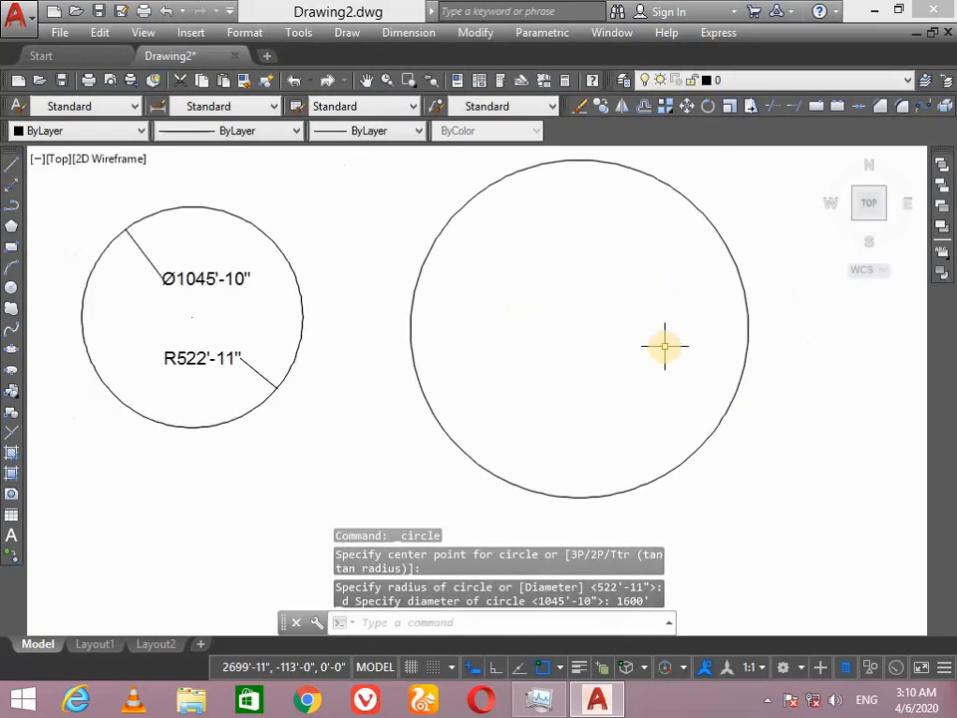
{"action": "left_click", "coordinate": [411, 32]}
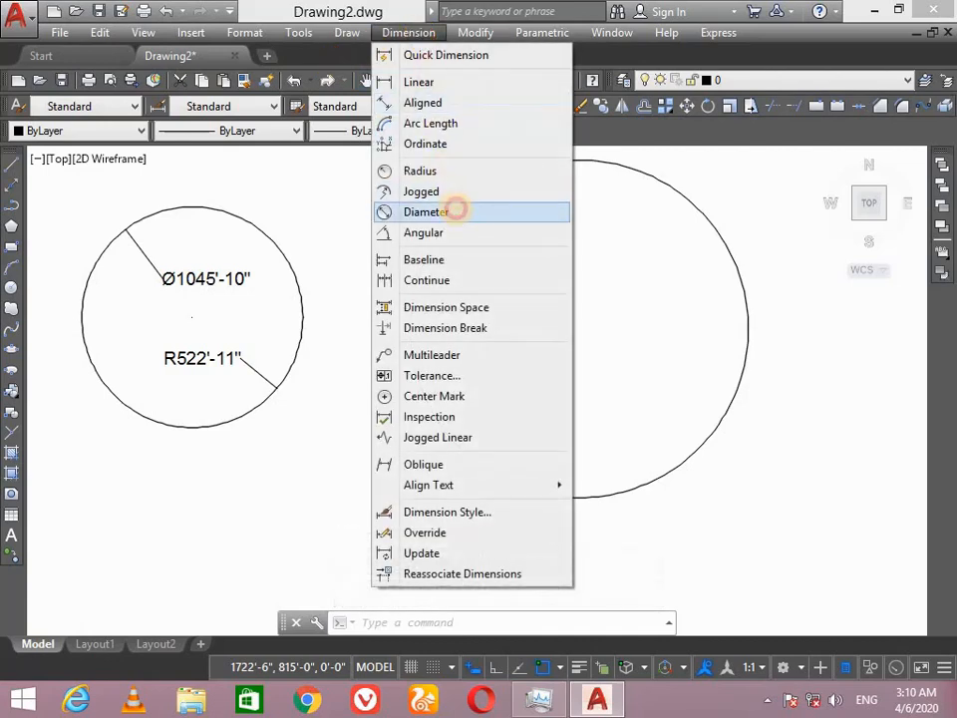
{"action": "left_click", "coordinate": [452, 210]}
{"action": "left_click", "coordinate": [480, 189]}
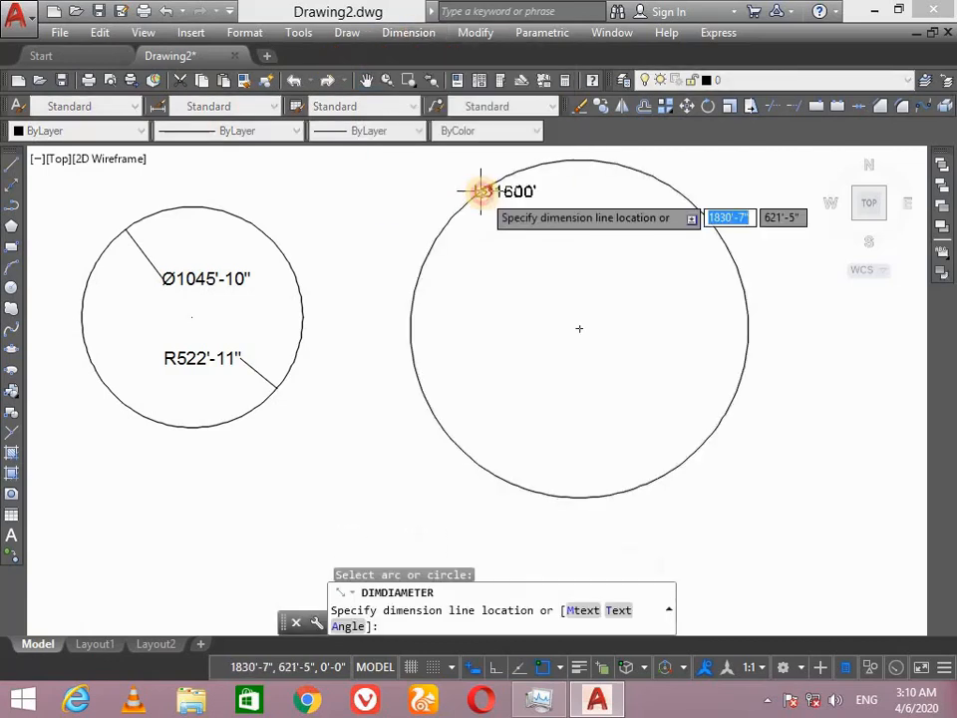
{"action": "left_click", "coordinate": [550, 250]}
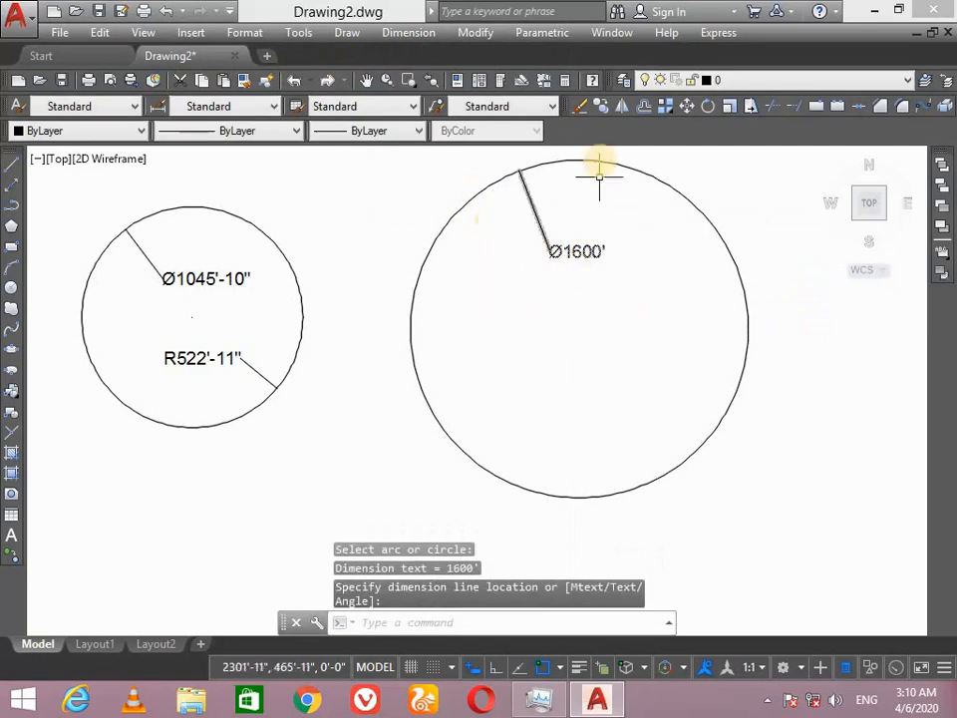
Add a radius dimension to the larger circle, placing its text inside, just below the diameter dimension's text.
{"action": "left_click", "coordinate": [399, 32]}
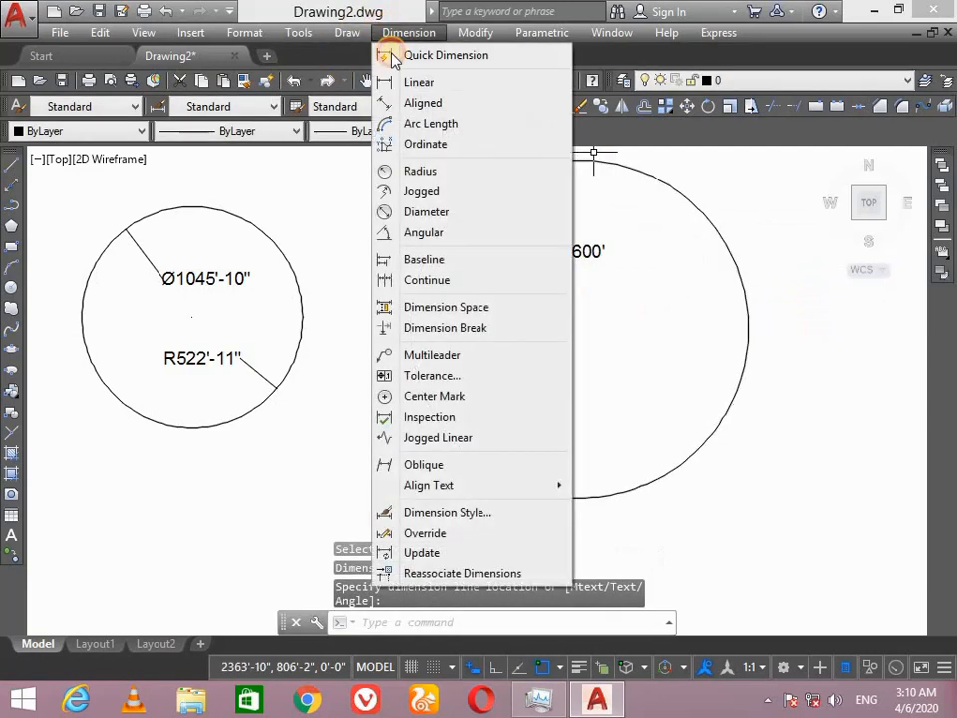
{"action": "left_click", "coordinate": [429, 167]}
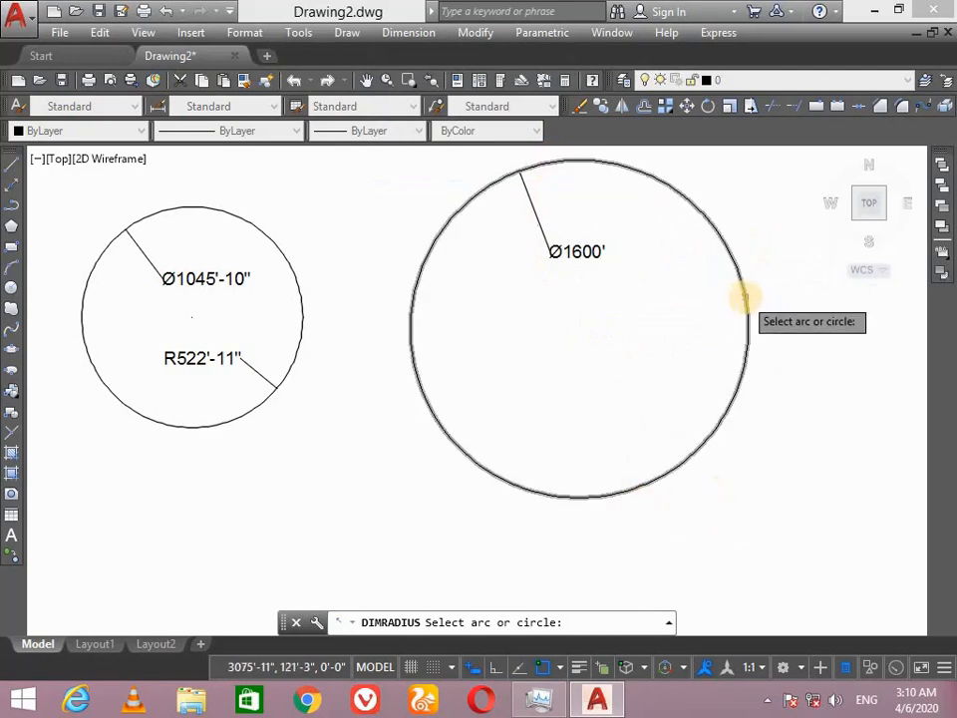
{"action": "left_click", "coordinate": [746, 297]}
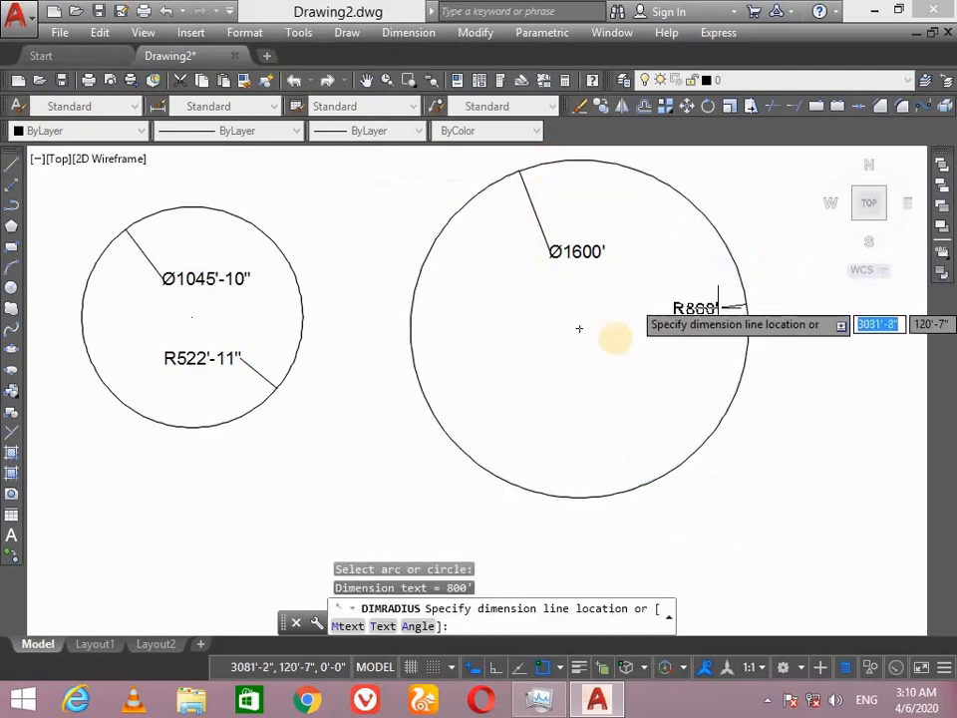
{"action": "left_click", "coordinate": [641, 295]}
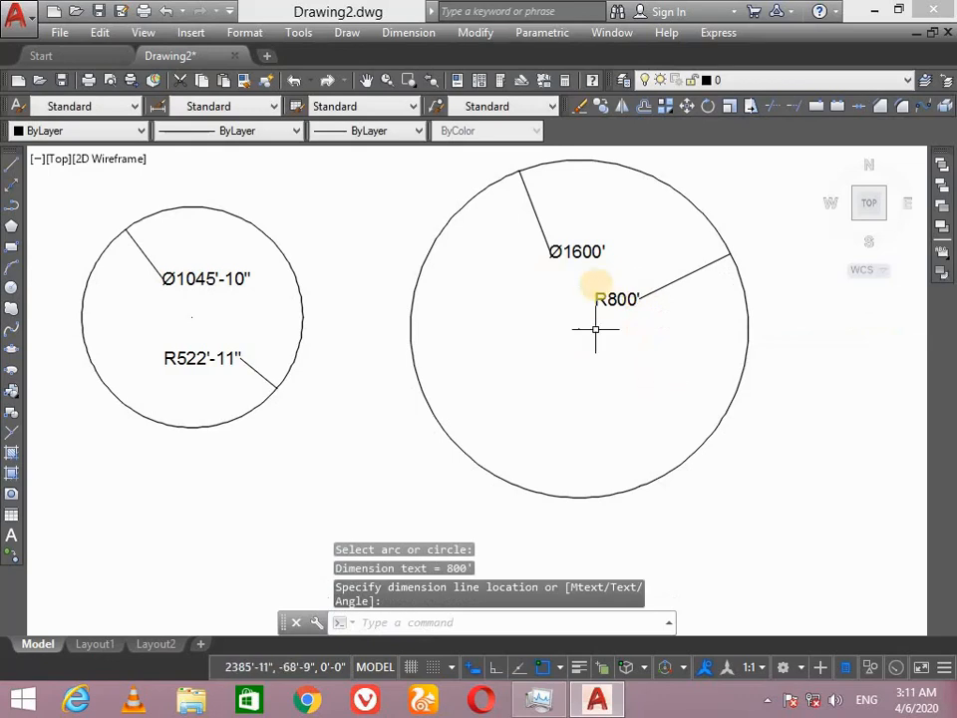
Erase the larger circle together with its diameter and radius dimensions, keeping the smaller dimensioned circle.
{"action": "scroll", "coordinate": [604, 261], "scroll_direction": "up", "scroll_amount": 2}
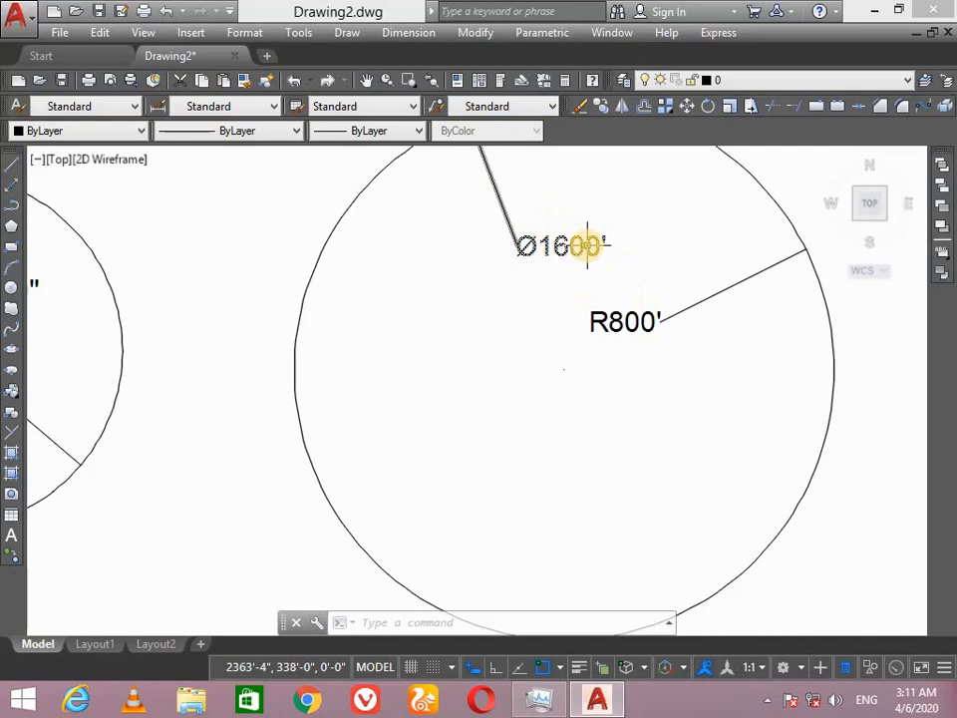
{"action": "scroll", "coordinate": [588, 244], "scroll_direction": "down", "scroll_amount": 2}
{"action": "left_click", "coordinate": [754, 194]}
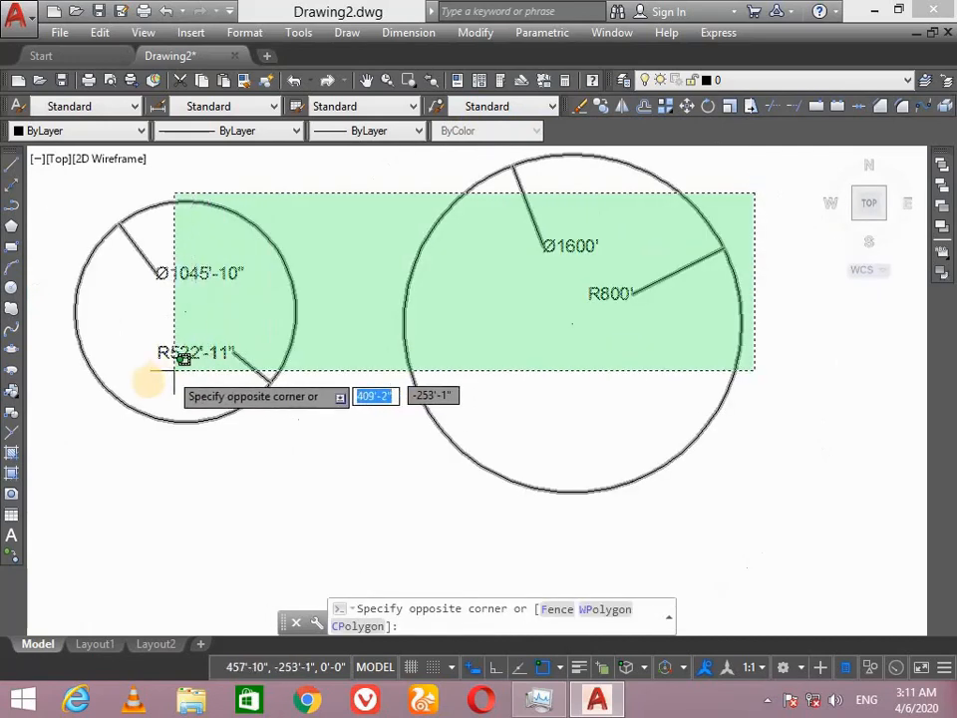
{"action": "left_click", "coordinate": [387, 466]}
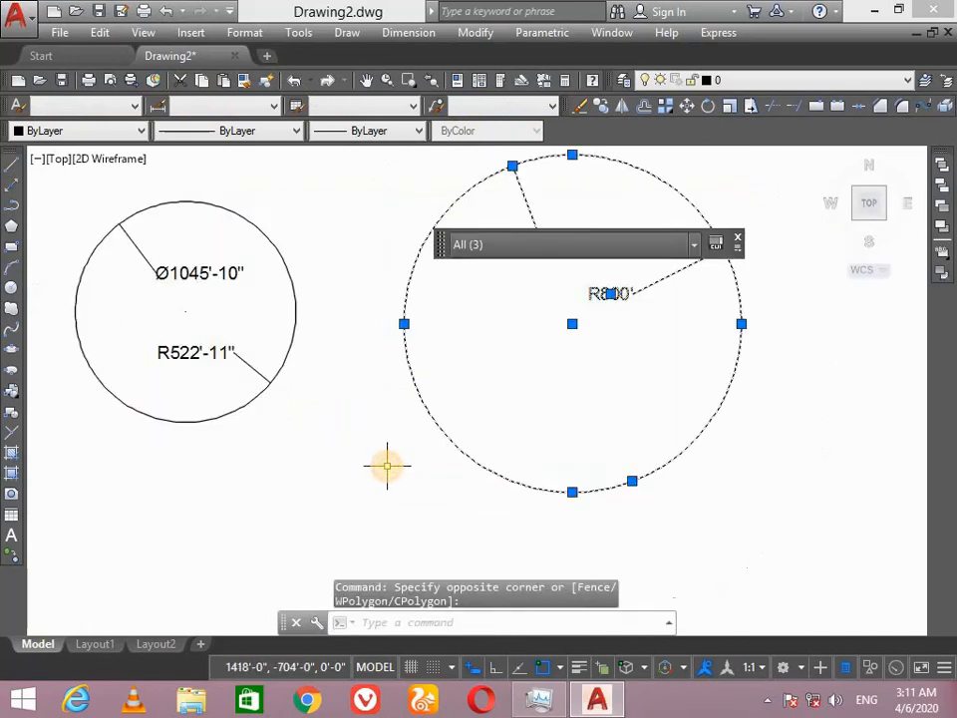
{"action": "key", "text": "Delete"}
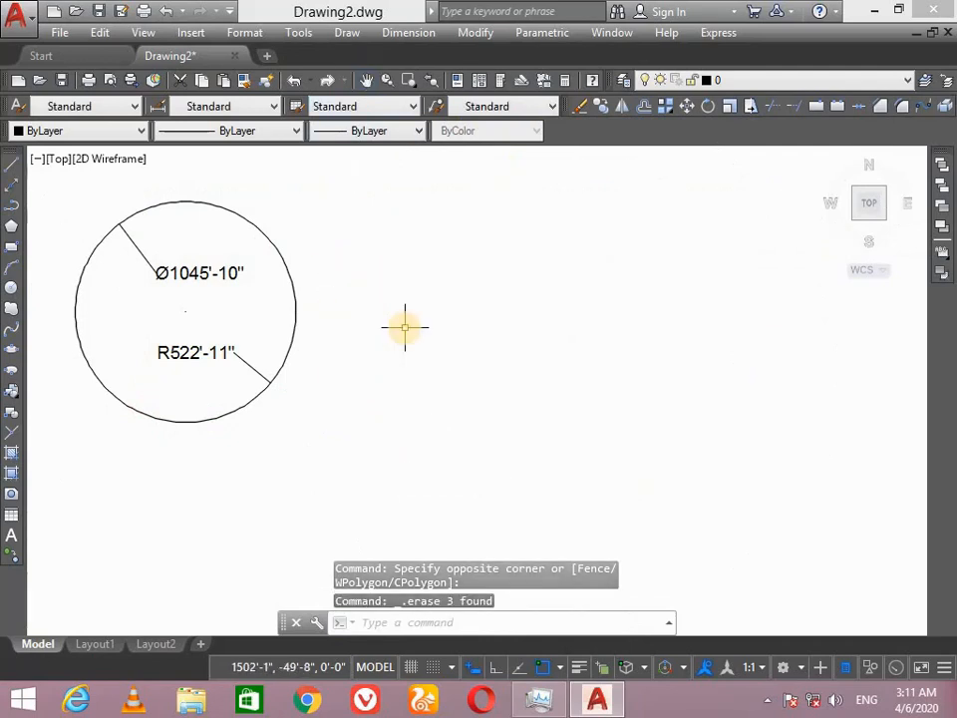
Draw a circle by centre and radius beside the dimensioned circle, with a radius of 800'.
{"action": "type", "text": "c"}
{"action": "key", "text": "Return"}
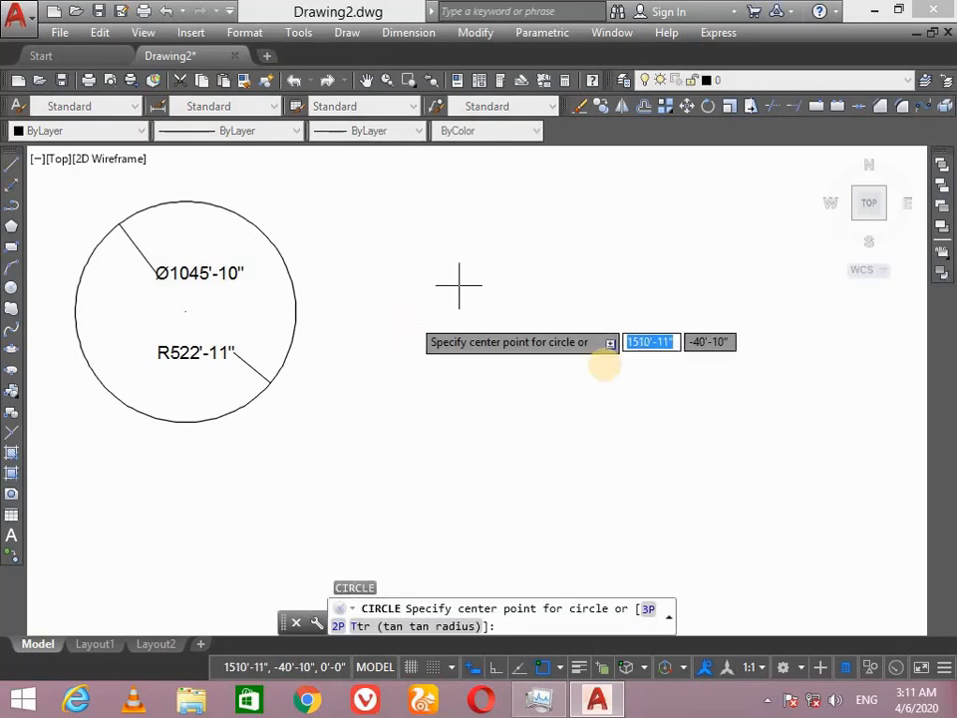
{"action": "left_click", "coordinate": [551, 323]}
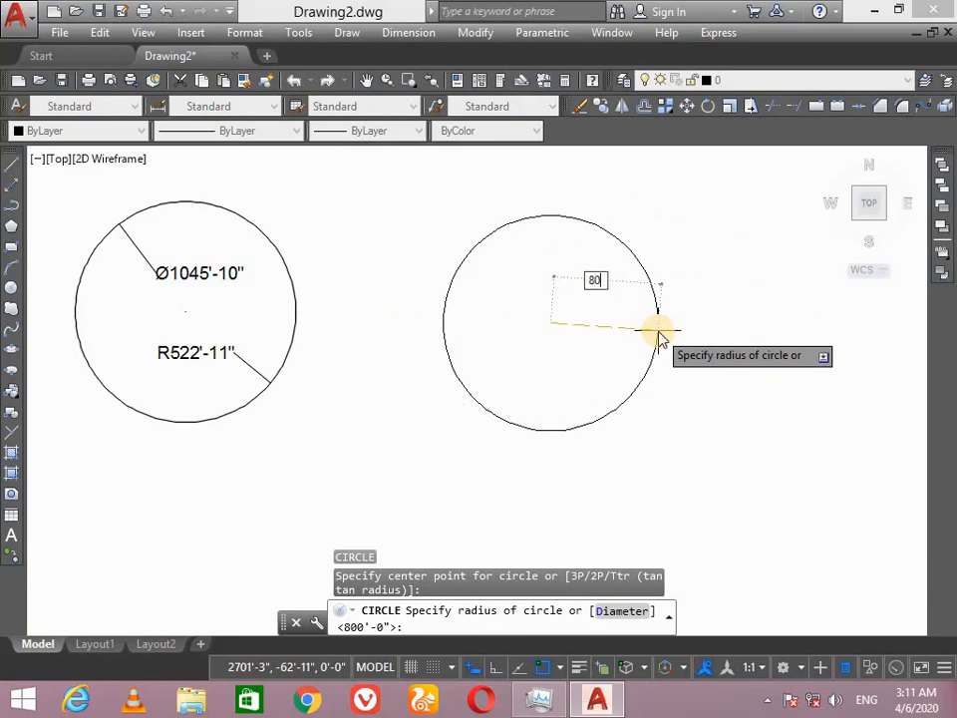
{"action": "key", "text": "Return"}
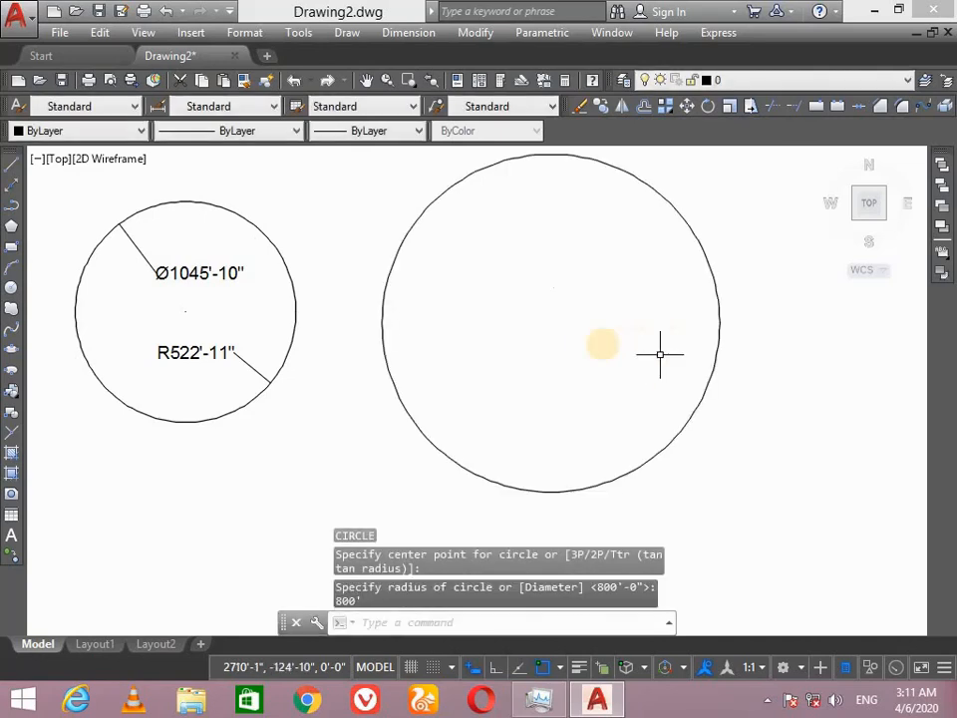
Add a diameter dimension to the new 800' radius circle, placing its text inside the upper part.
{"action": "left_click", "coordinate": [417, 30]}
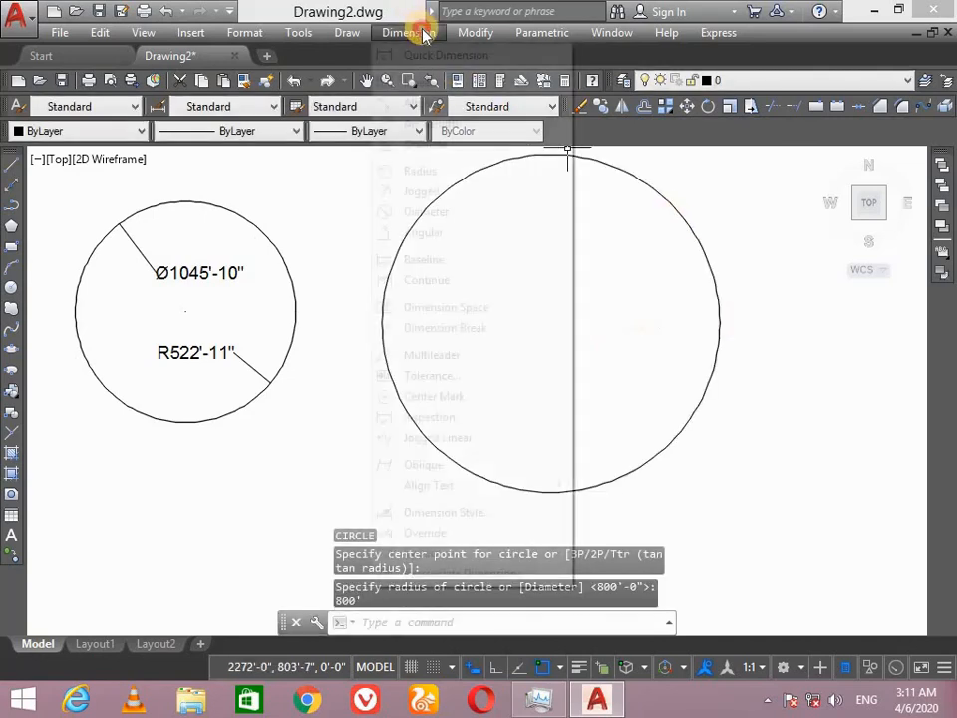
{"action": "left_click", "coordinate": [466, 214]}
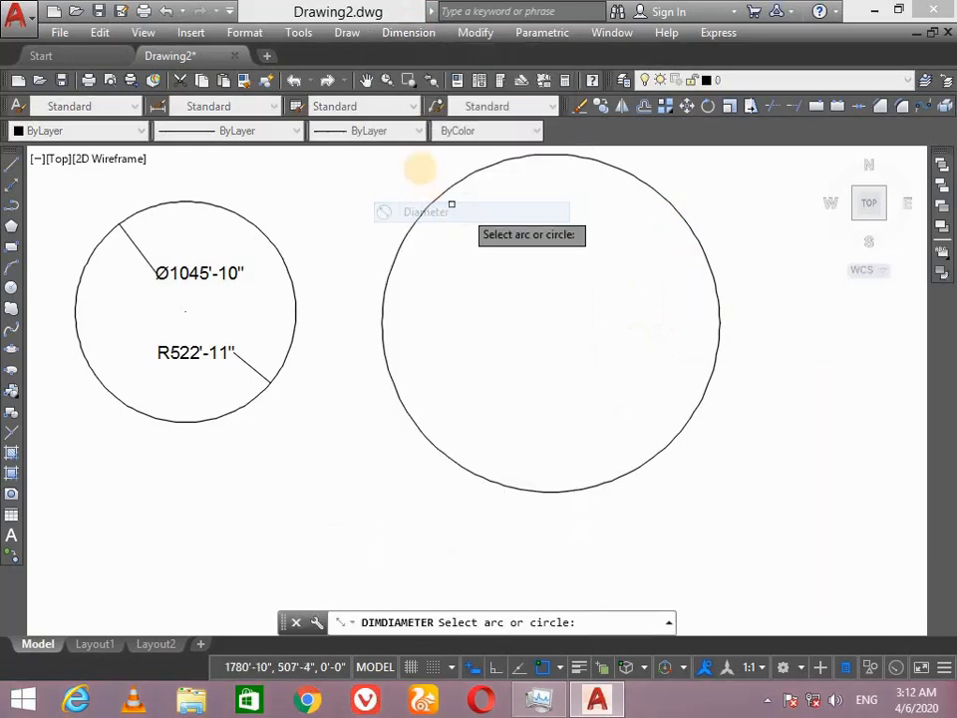
{"action": "left_click", "coordinate": [442, 189]}
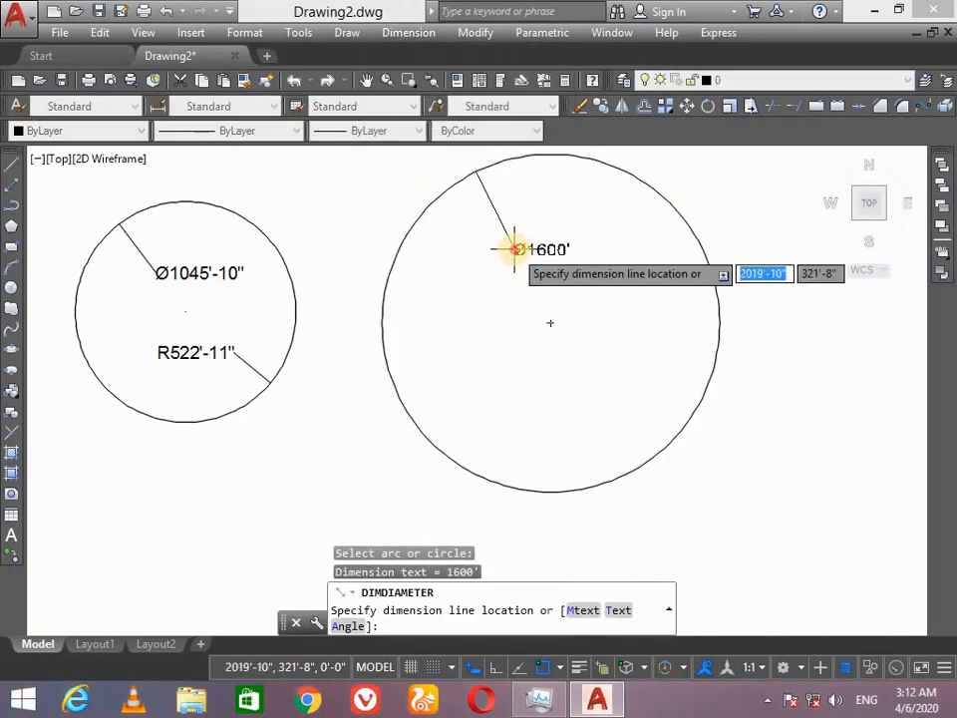
{"action": "left_click", "coordinate": [513, 249]}
Add a radius dimension to the 800' radius circle, placing its text inside near the centre.
{"action": "left_click", "coordinate": [410, 33]}
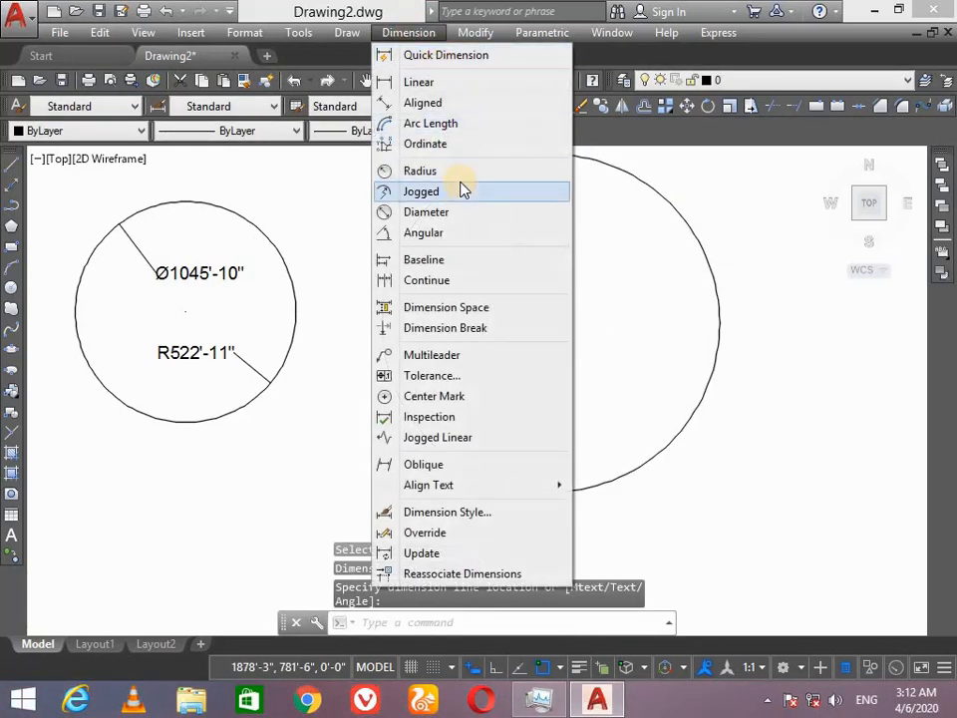
{"action": "left_click", "coordinate": [463, 172]}
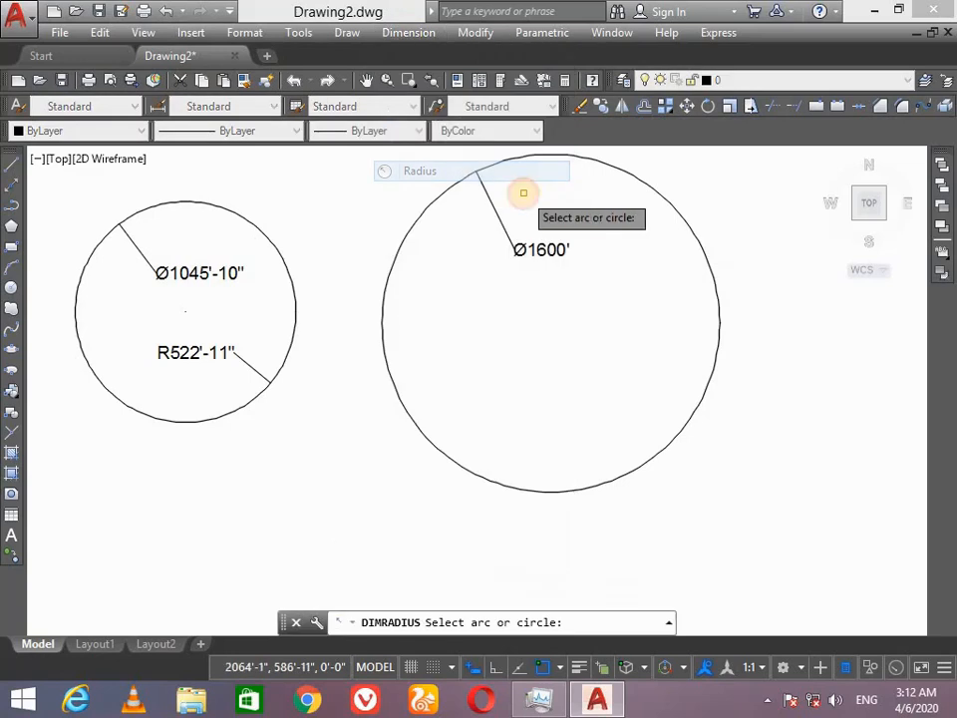
{"action": "left_click", "coordinate": [703, 261]}
{"action": "left_click", "coordinate": [603, 311]}
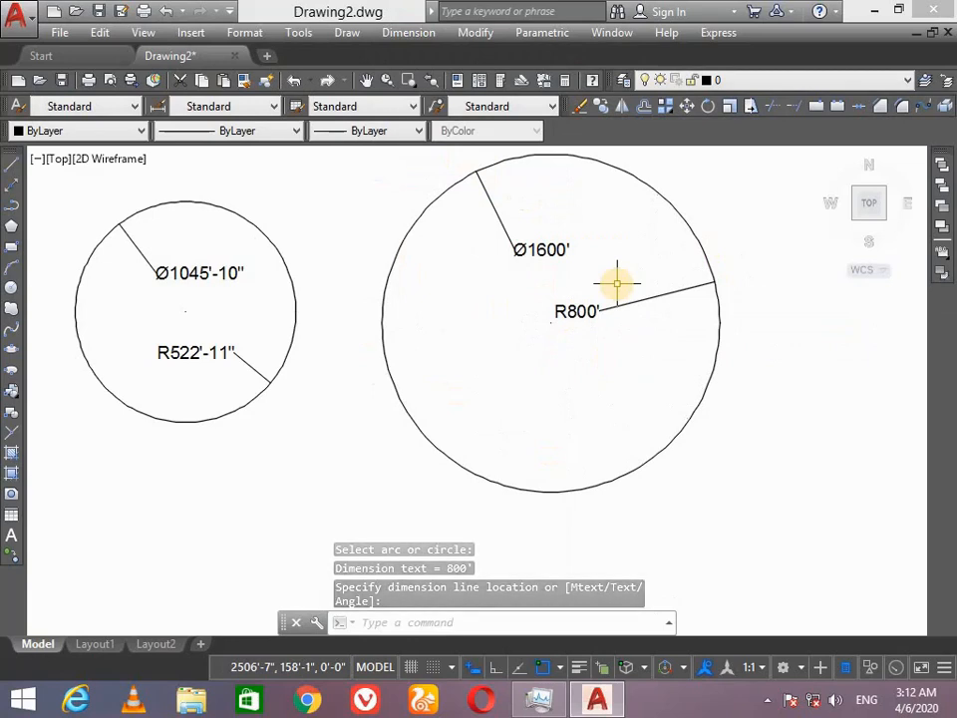
Erase the 800' radius circle together with its diameter and radius dimensions.
{"action": "left_click", "coordinate": [745, 186]}
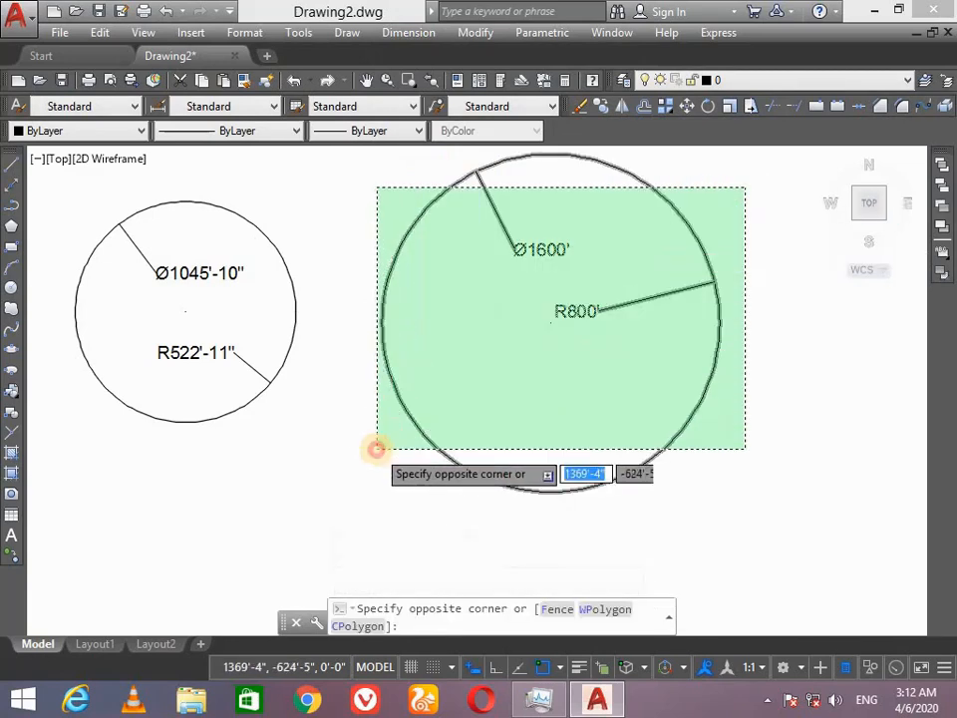
{"action": "left_click", "coordinate": [377, 450]}
{"action": "key", "text": "Delete"}
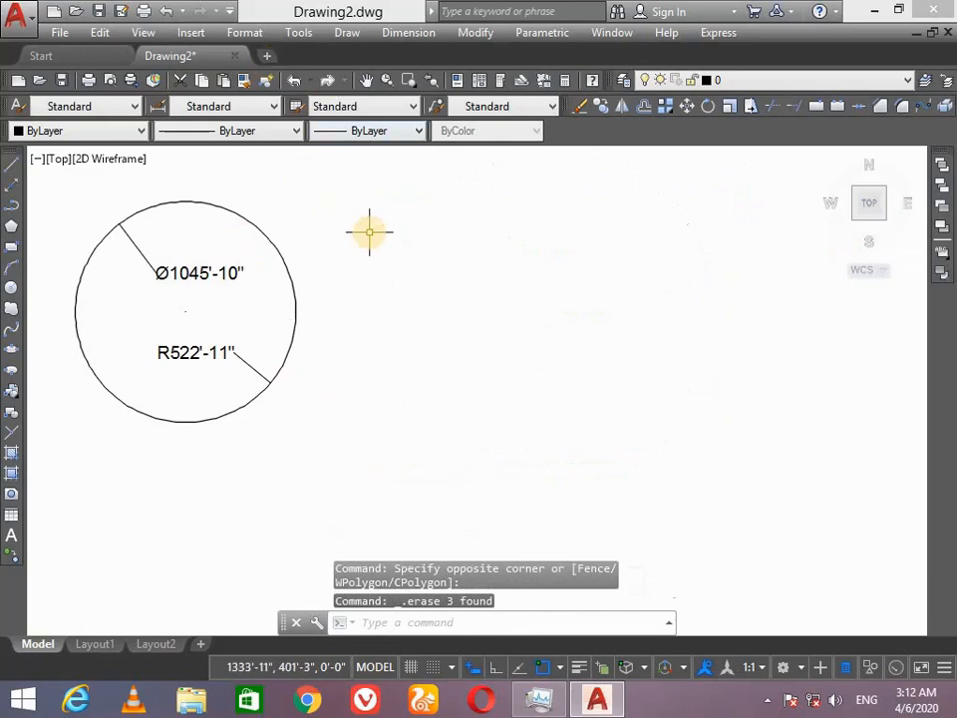
Draw a freehand-length horizontal line beside the remaining dimensioned circle using Ortho, and turn Ortho off.
{"action": "scroll", "coordinate": [368, 233], "scroll_direction": "up", "scroll_amount": 3}
{"action": "scroll", "coordinate": [367, 230], "scroll_direction": "down", "scroll_amount": 1}
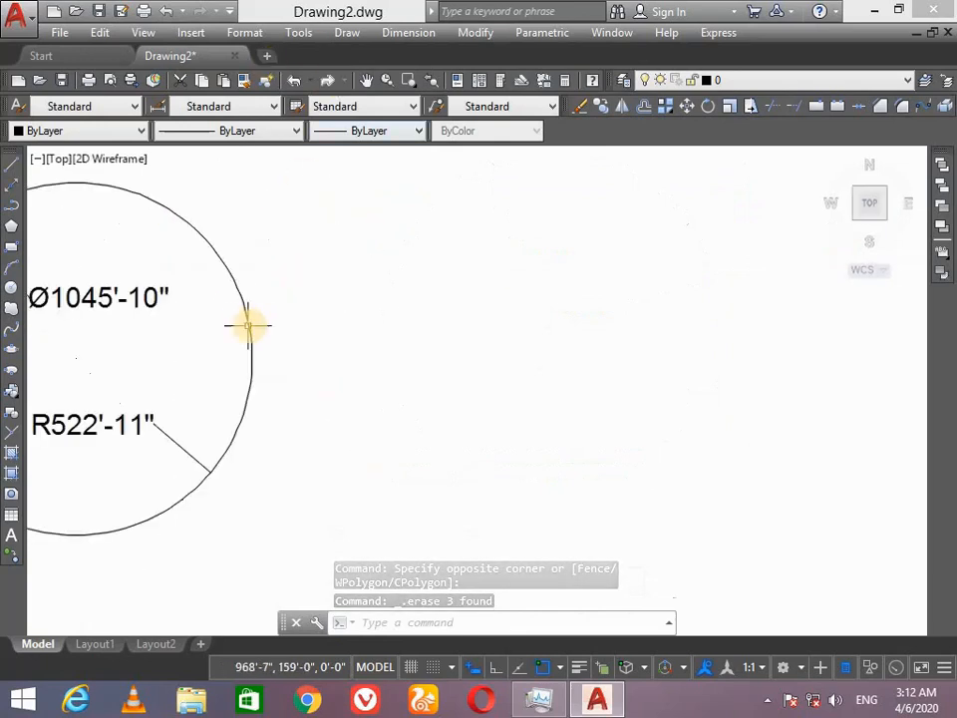
{"action": "left_click", "coordinate": [11, 166]}
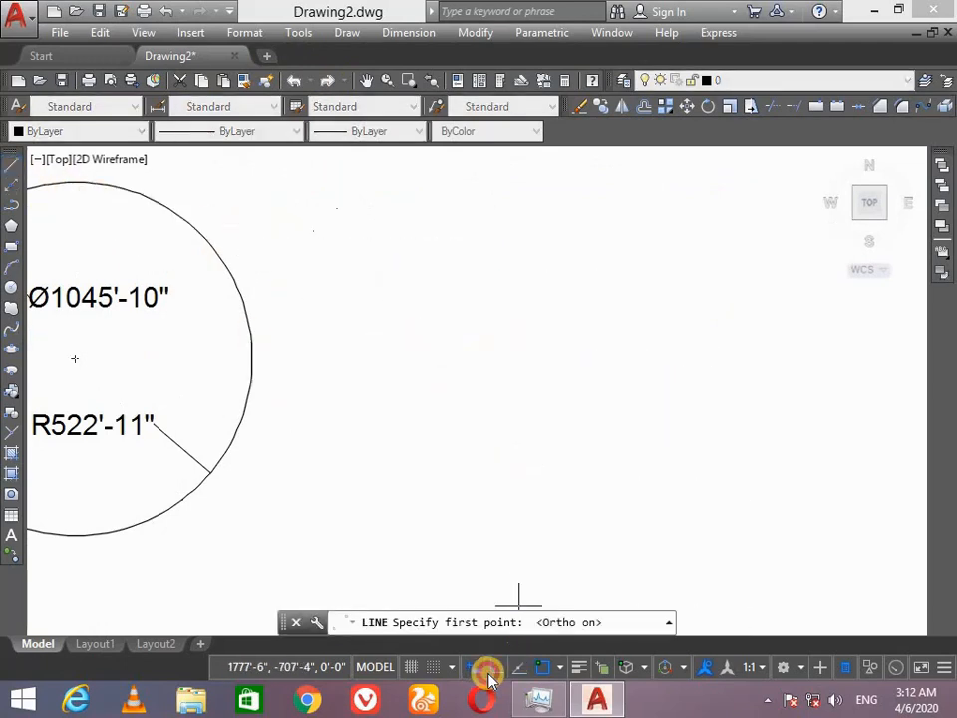
{"action": "left_click", "coordinate": [366, 377]}
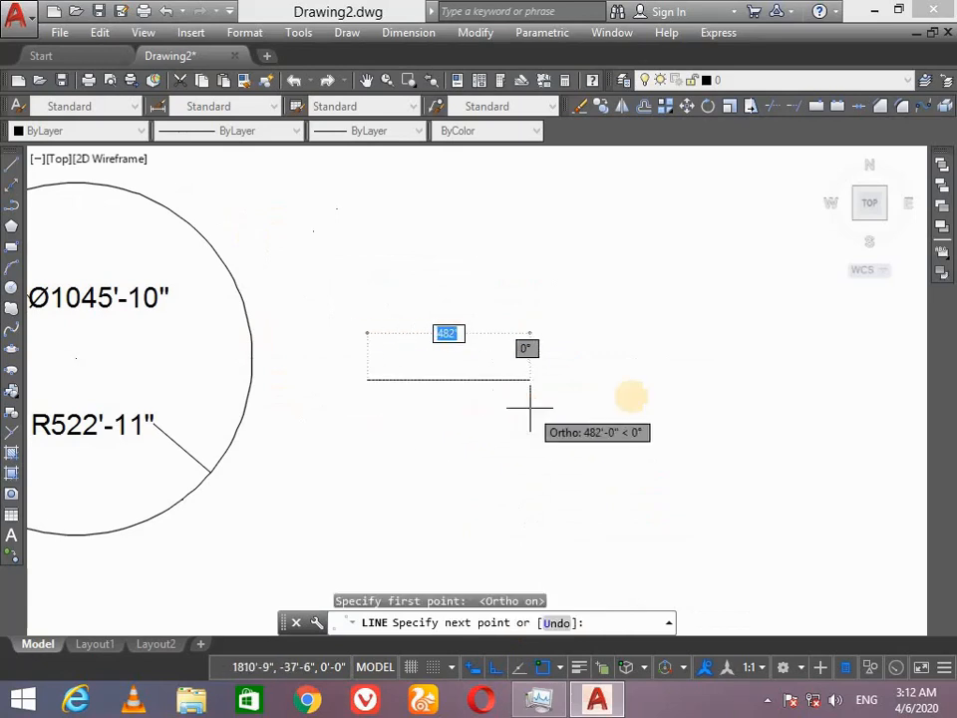
{"action": "left_click", "coordinate": [804, 380]}
{"action": "key", "text": "Return"}
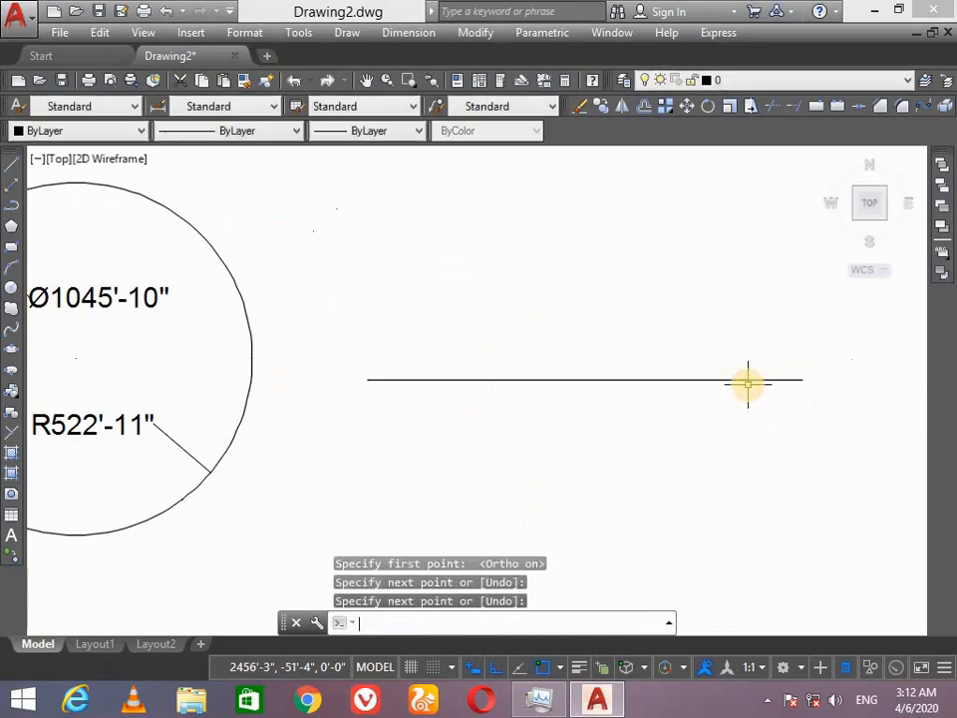
{"action": "left_click", "coordinate": [497, 669]}
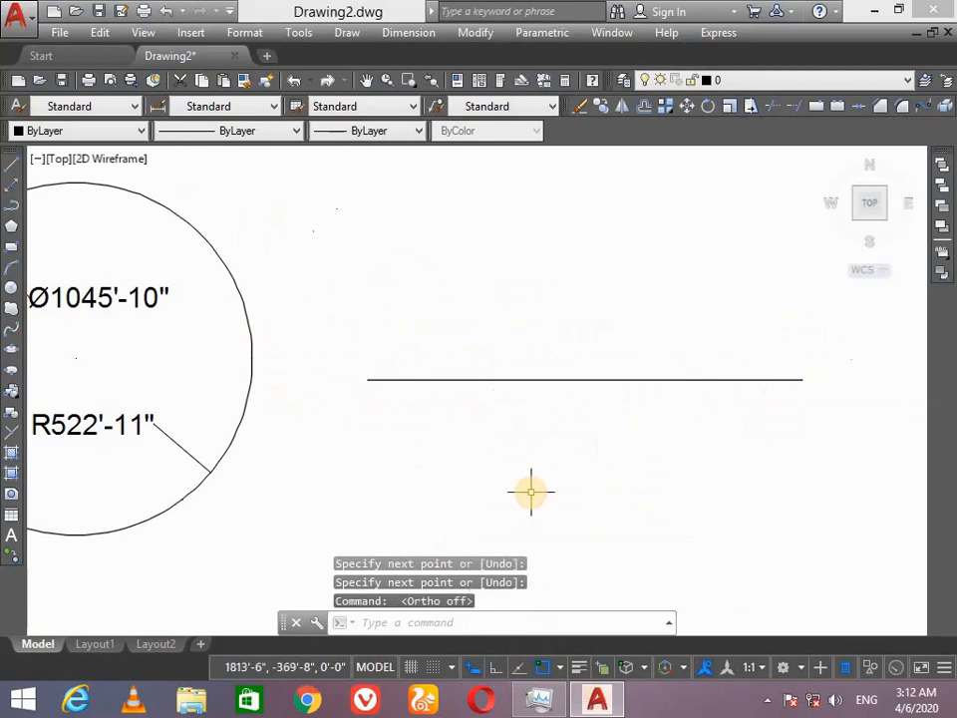
Draw a 2 Points circle using the horizontal line's two endpoints as its diameter, and undo the circle.
{"action": "left_click", "coordinate": [342, 33]}
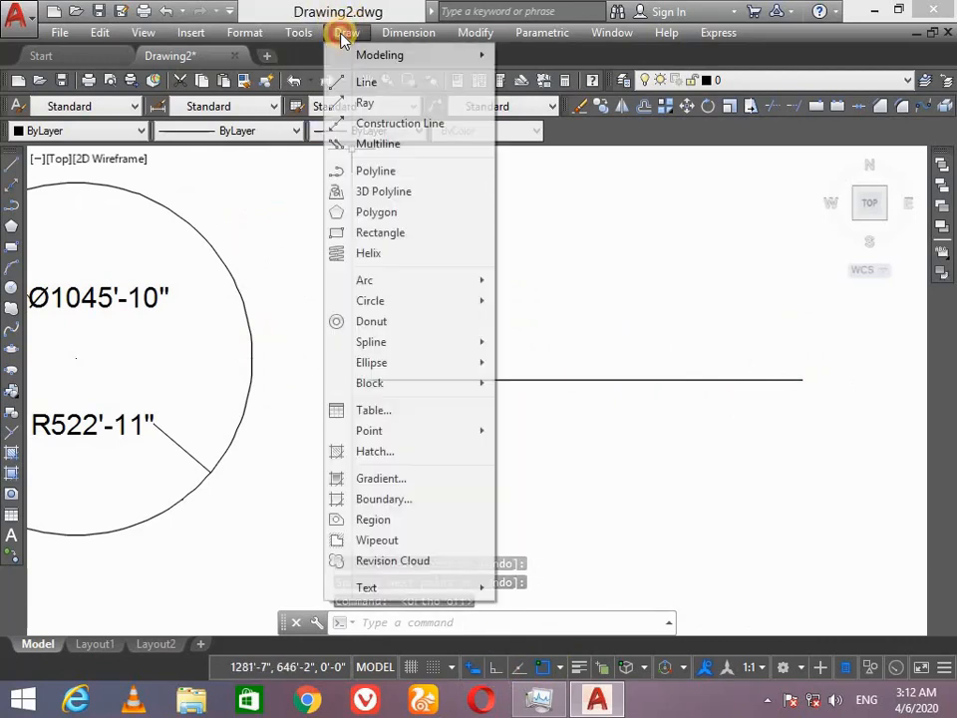
{"action": "mouse_move", "coordinate": [427, 305]}
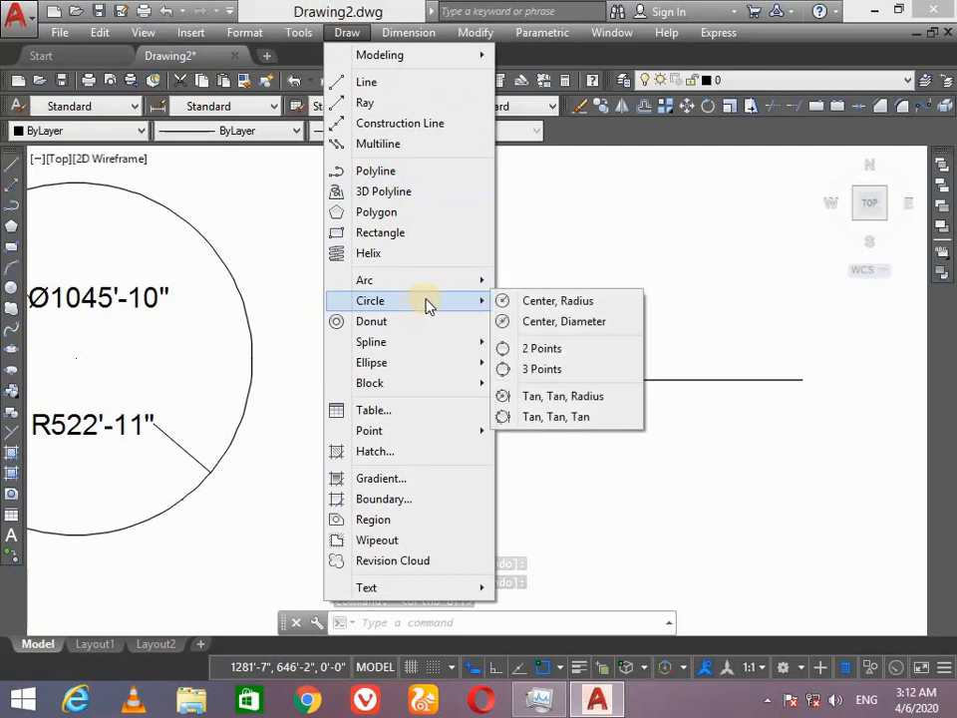
{"action": "left_click", "coordinate": [608, 350]}
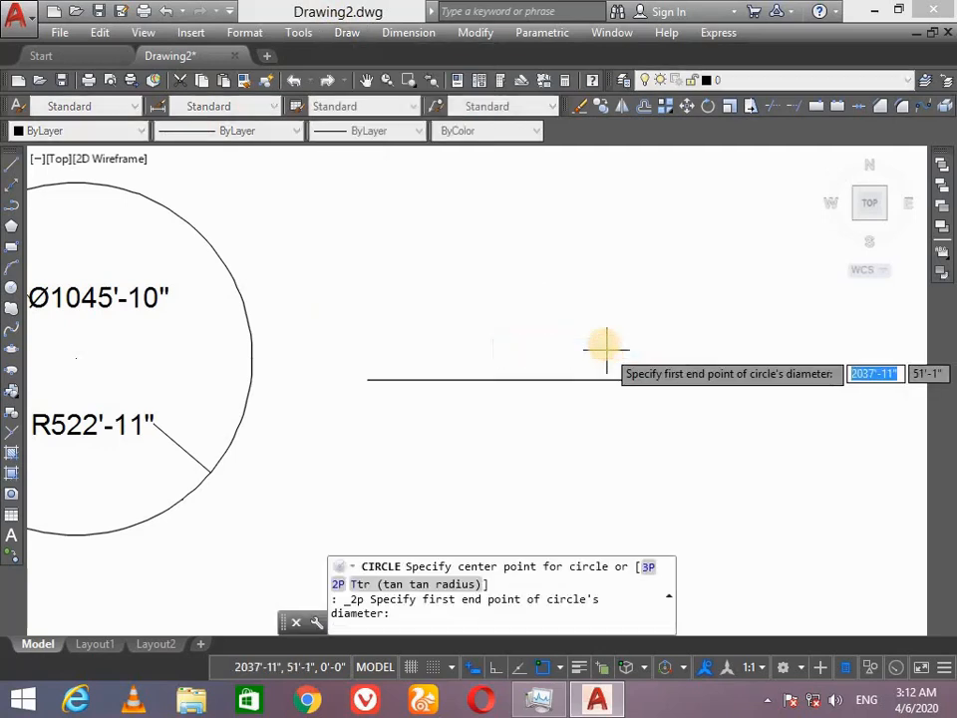
{"action": "left_click", "coordinate": [367, 379]}
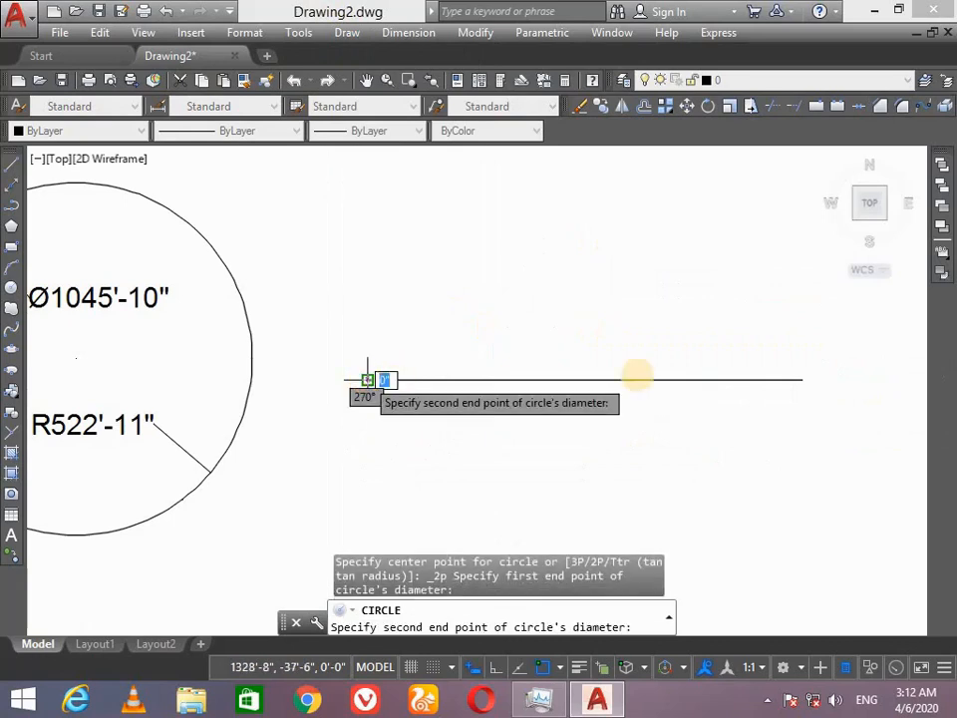
{"action": "left_click", "coordinate": [801, 379]}
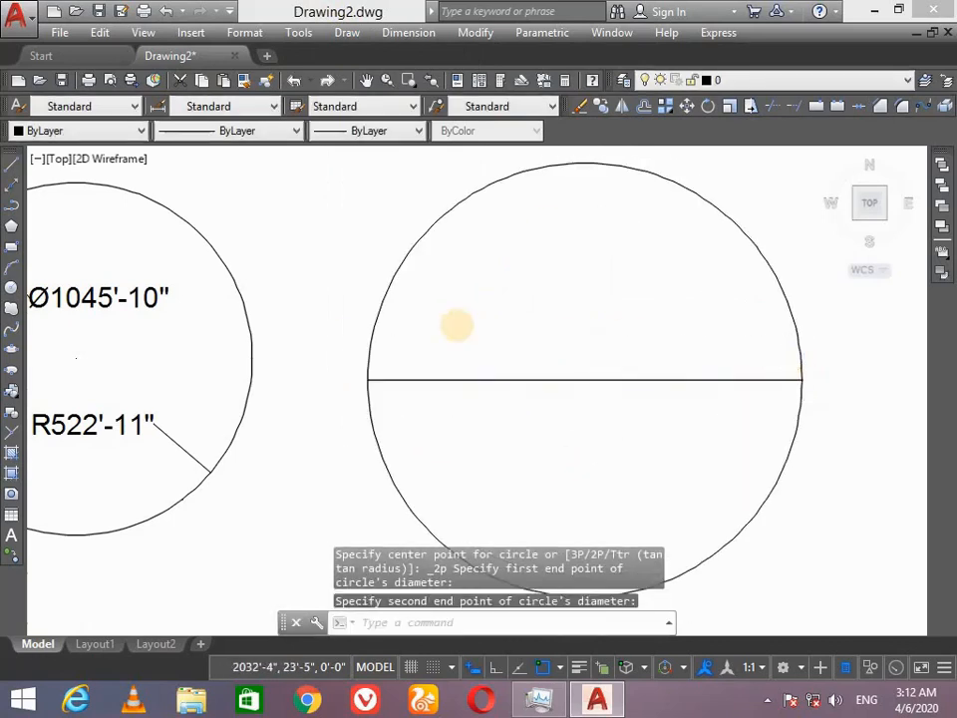
{"action": "key", "text": "ctrl+z"}
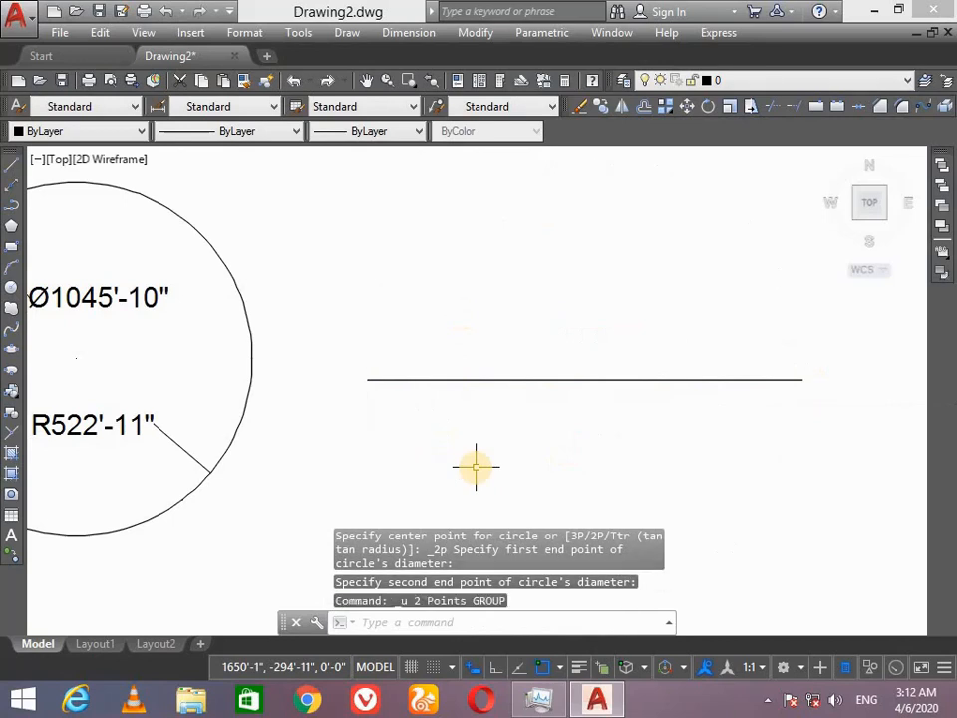
{"action": "left_click", "coordinate": [349, 33]}
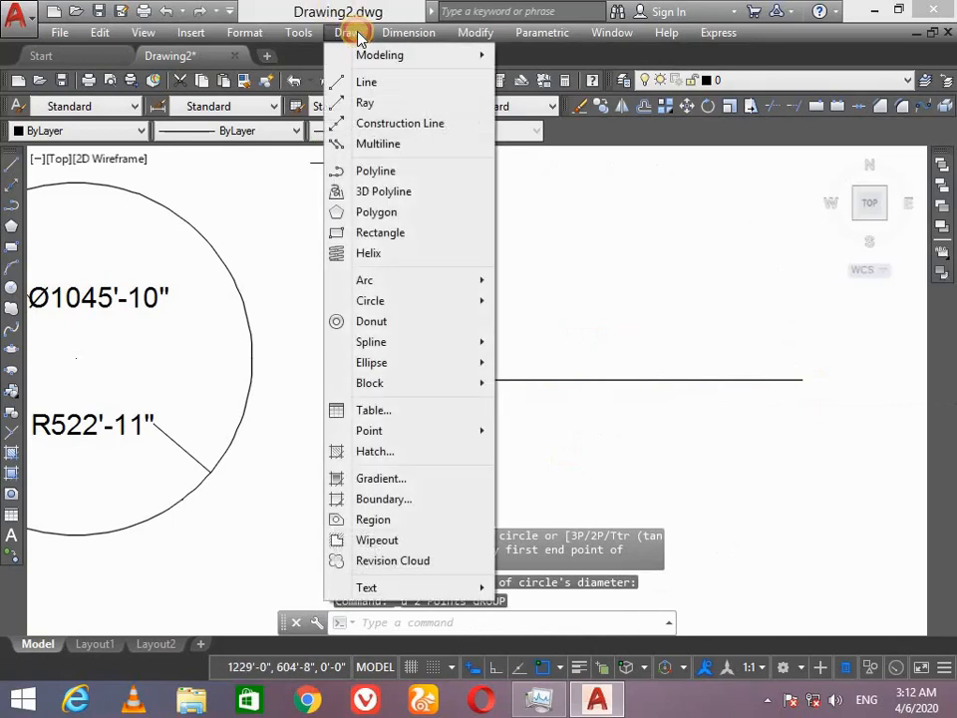
{"action": "mouse_move", "coordinate": [461, 301]}
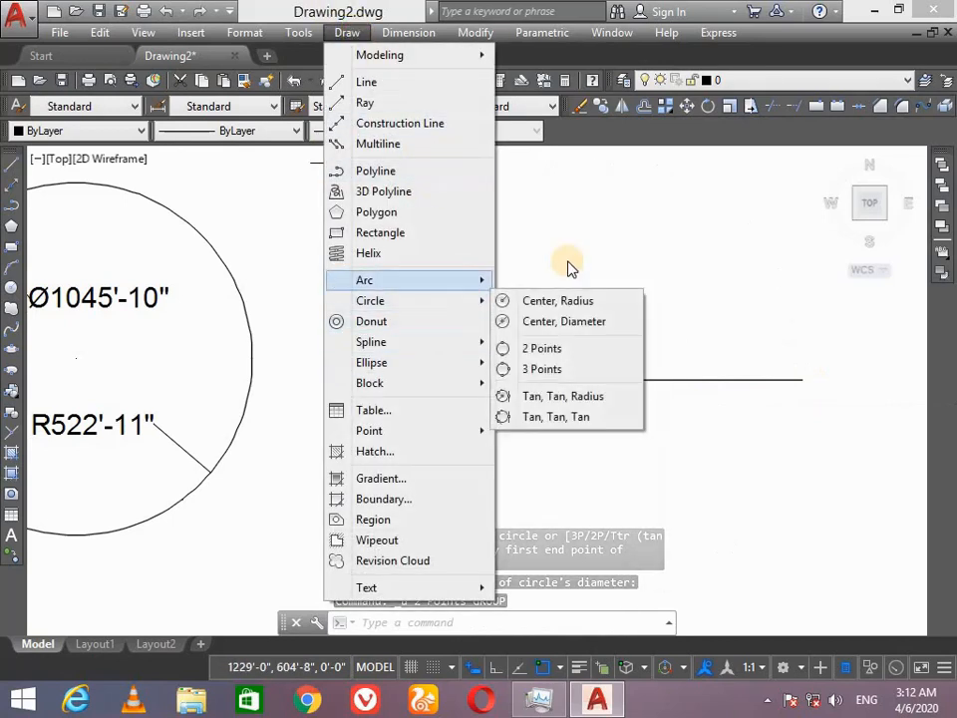
{"action": "left_click", "coordinate": [777, 414]}
{"action": "key", "text": "Escape"}
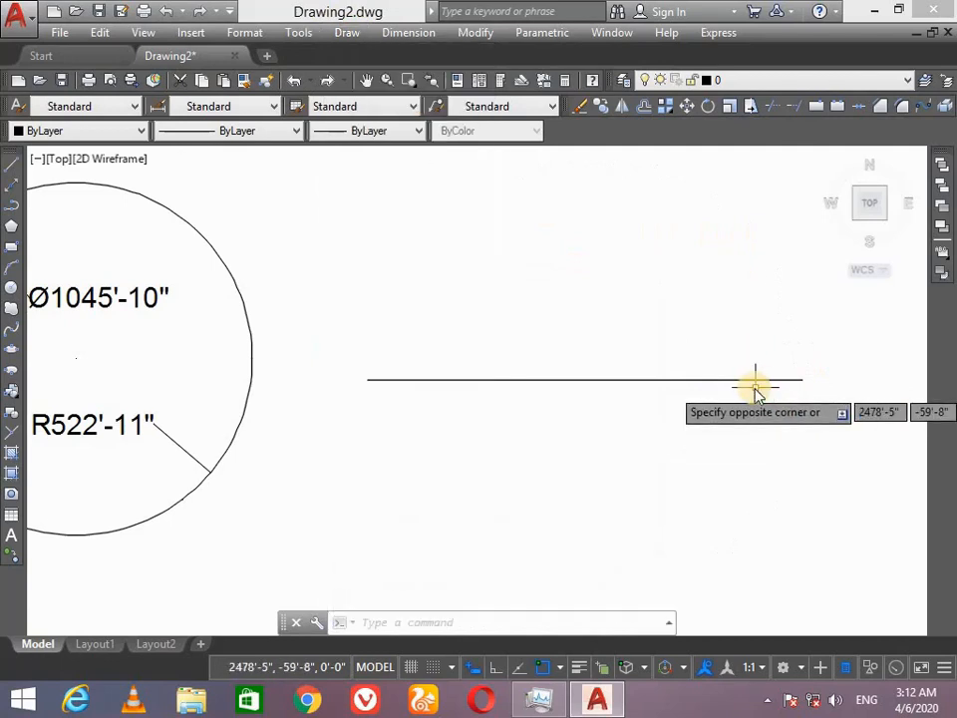
Erase the horizontal line and draw a new 1200' horizontal line beside the dimensioned circle with Ortho on.
{"action": "left_click", "coordinate": [749, 378]}
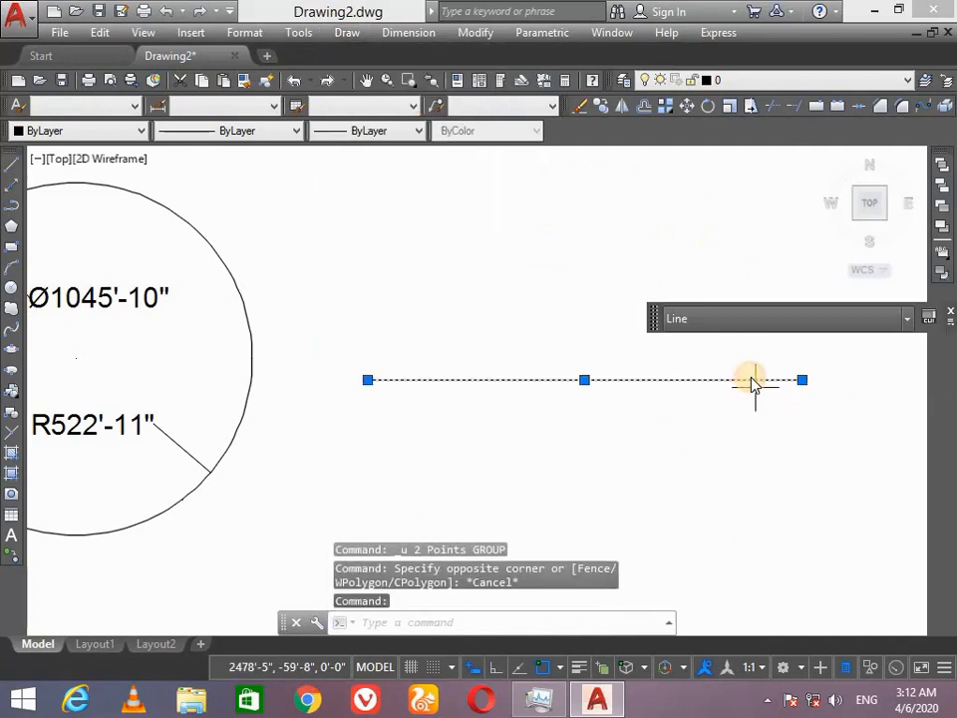
{"action": "key", "text": "Delete"}
{"action": "type", "text": "l"}
{"action": "key", "text": "Return"}
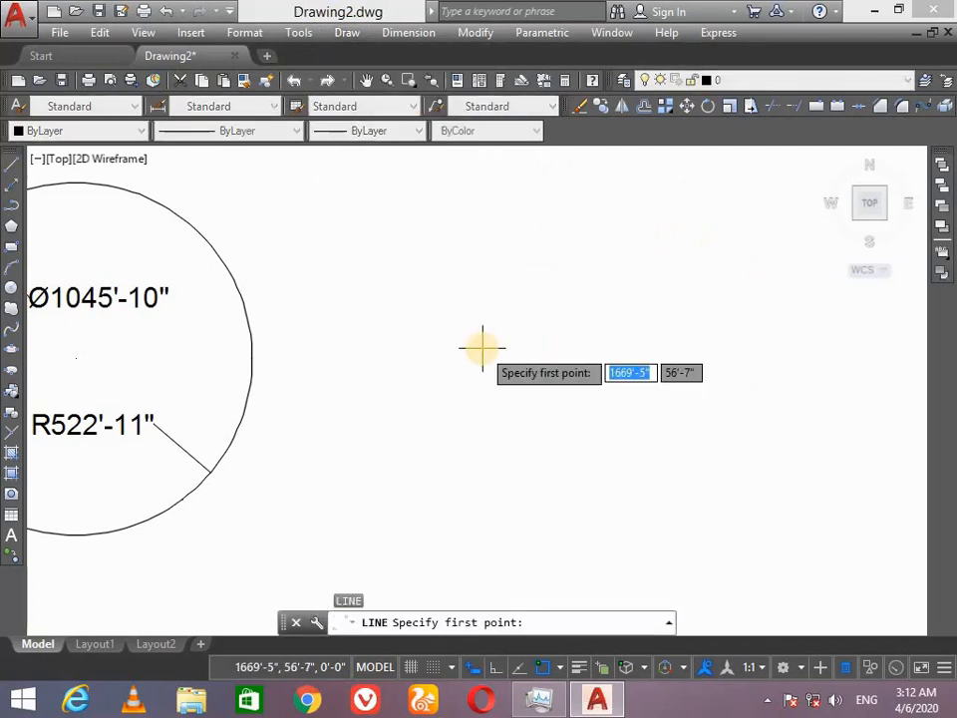
{"action": "left_click", "coordinate": [343, 369]}
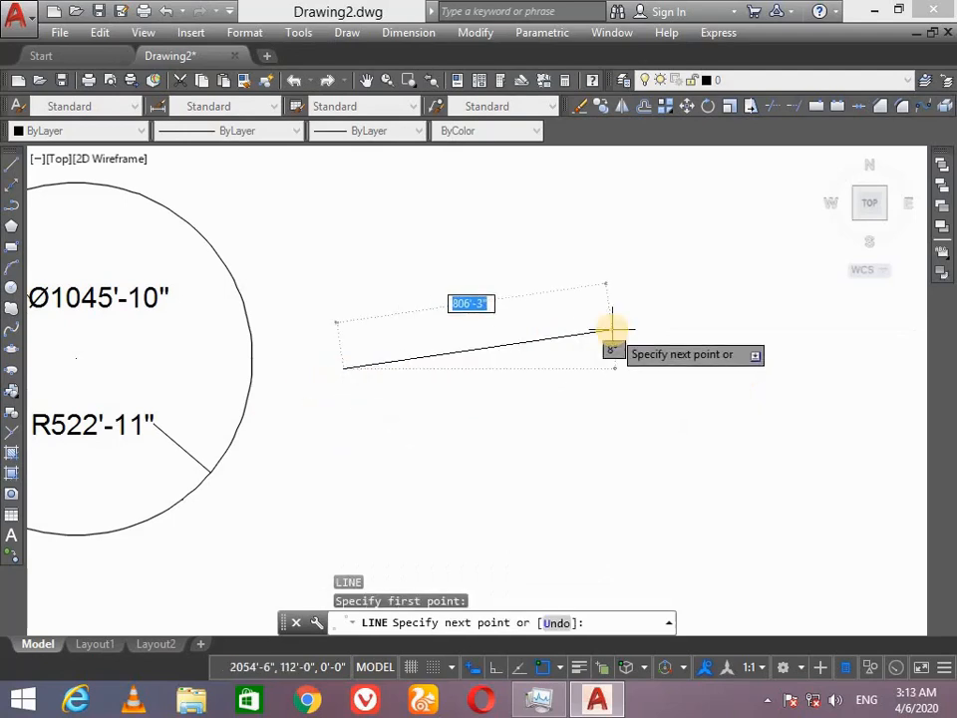
{"action": "left_click", "coordinate": [495, 670]}
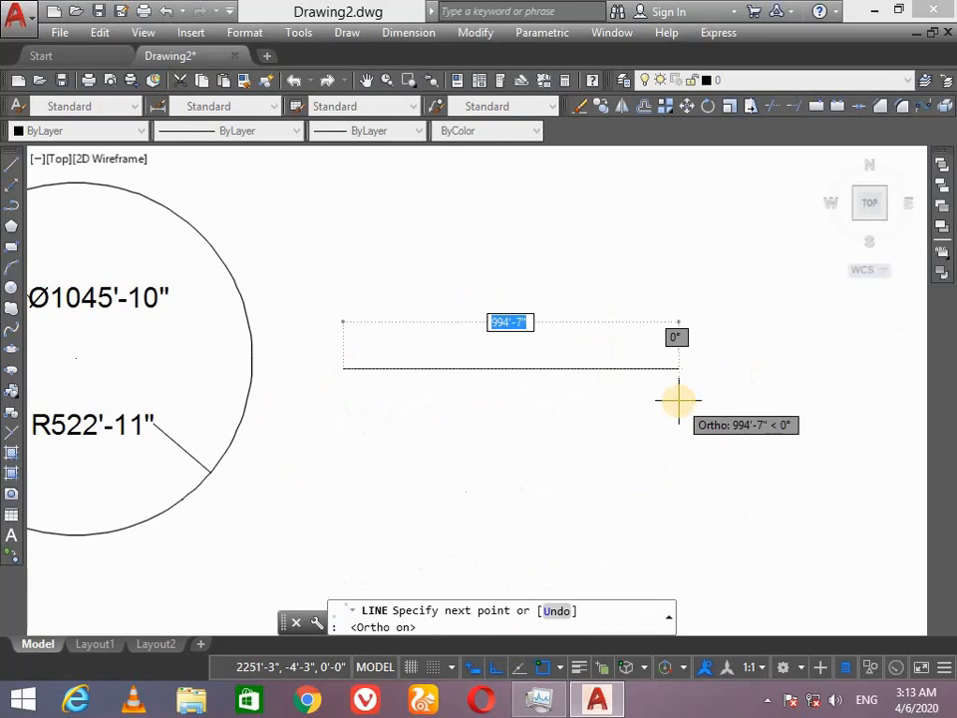
{"action": "type", "text": "1200"}
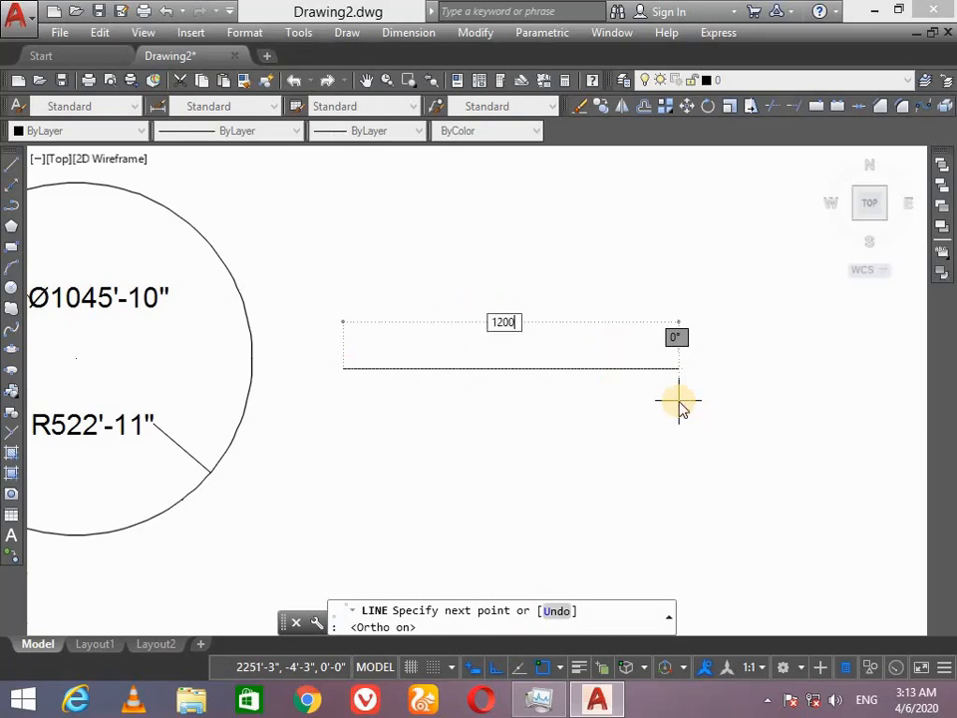
{"action": "key", "text": "Return"}
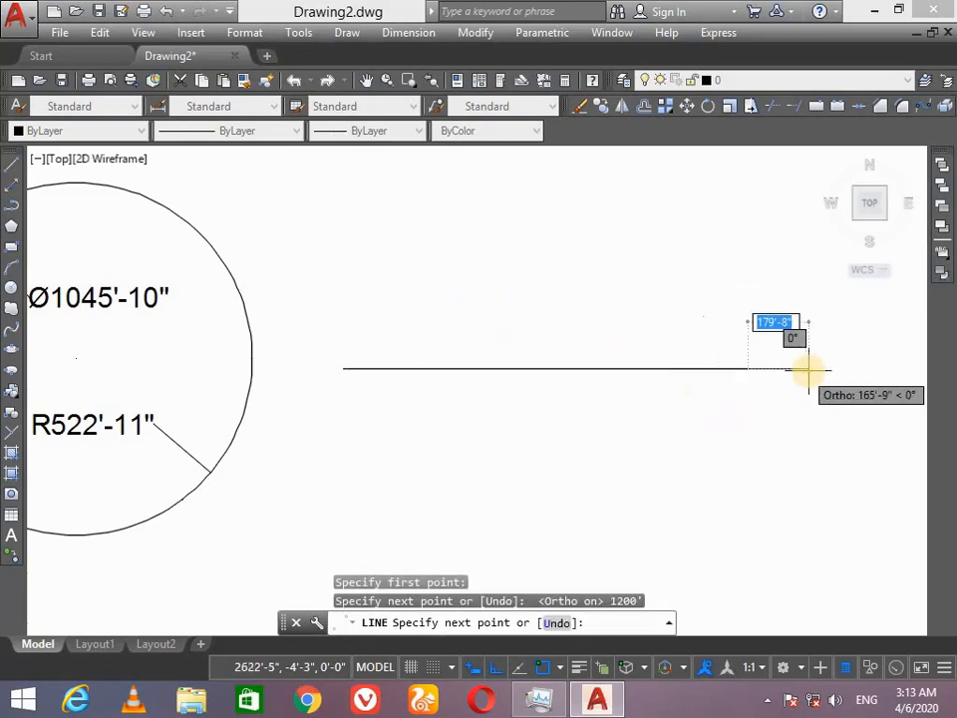
{"action": "key", "text": "Return"}
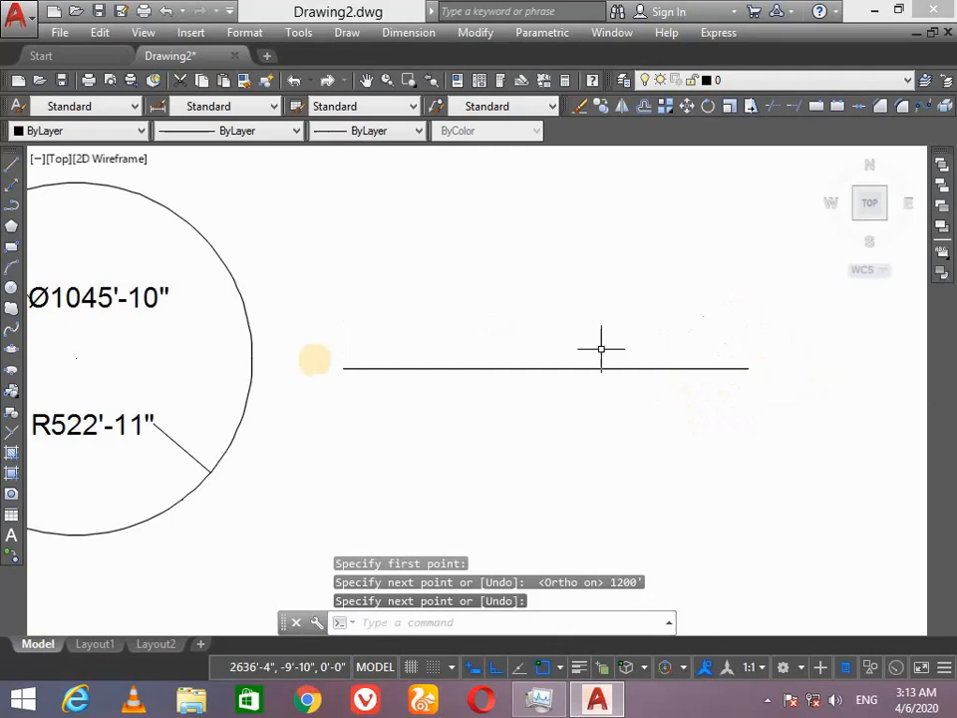
Draw a 2 Points circle starting at the line's left endpoint, with a diameter of 1200' along the line.
{"action": "left_click", "coordinate": [349, 33]}
{"action": "mouse_move", "coordinate": [438, 302]}
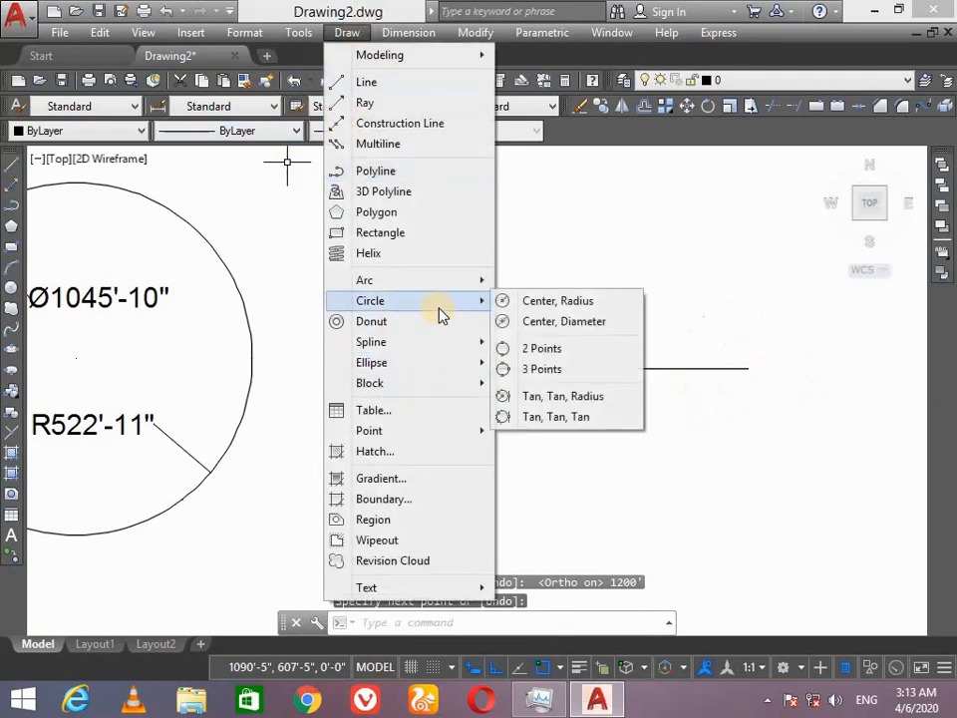
{"action": "left_click", "coordinate": [583, 351]}
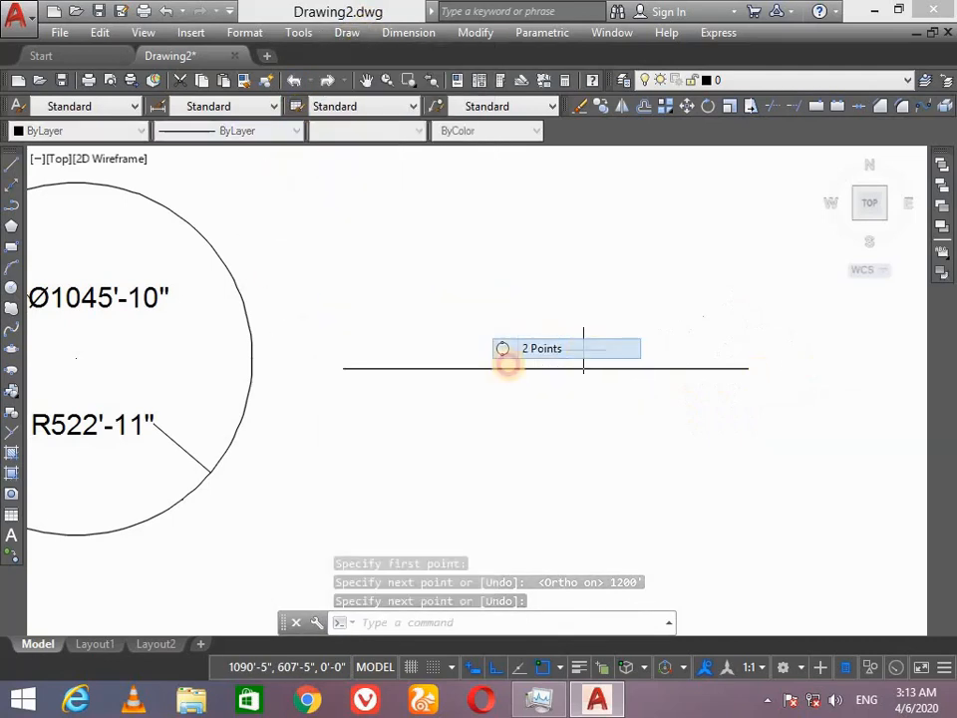
{"action": "left_click", "coordinate": [343, 368]}
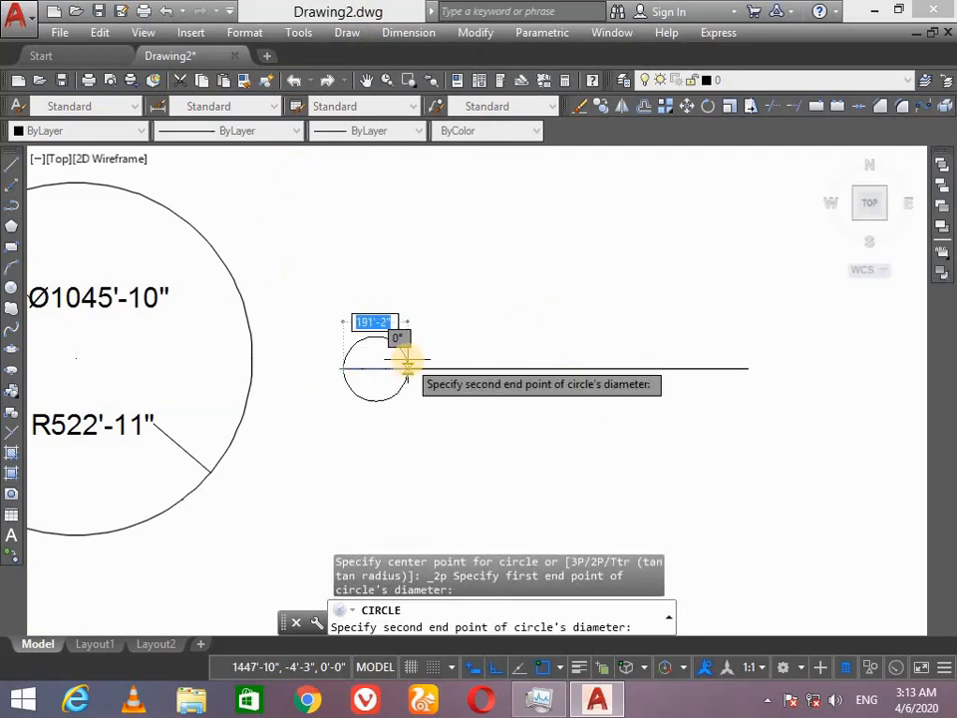
{"action": "type", "text": "1200"}
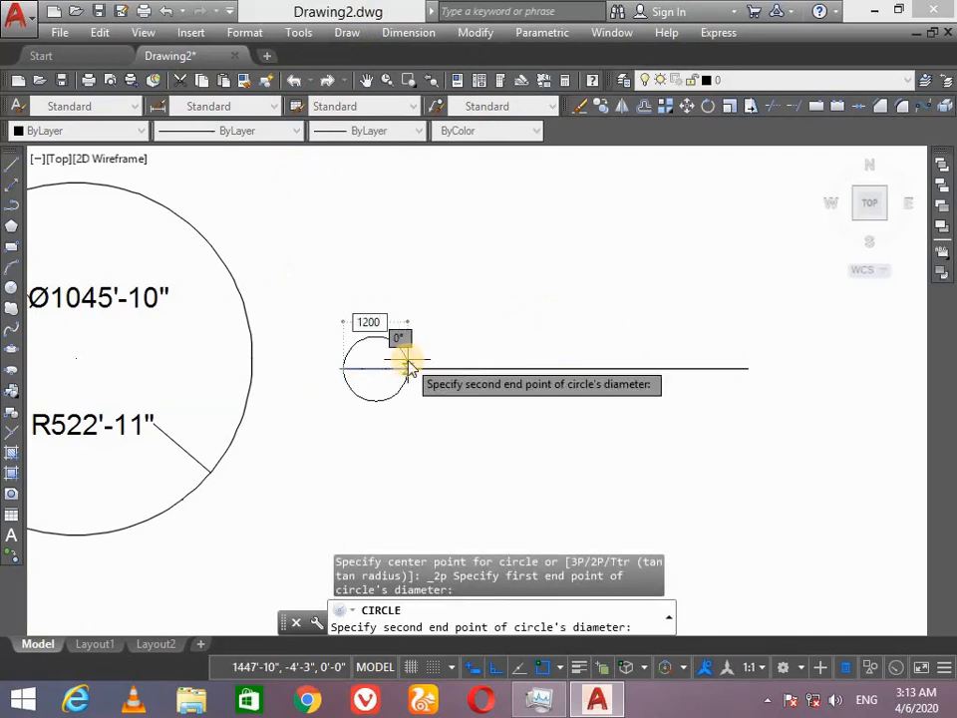
{"action": "key", "text": "Return"}
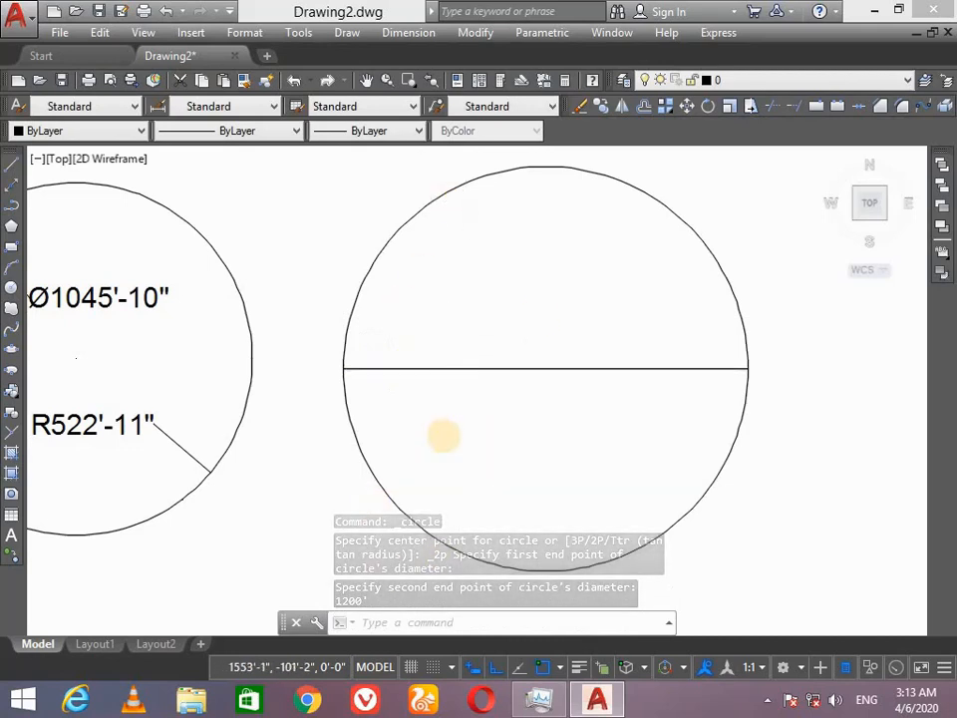
Add a diameter dimension to the two-point circle, placing its text inside the upper part.
{"action": "left_click", "coordinate": [435, 37]}
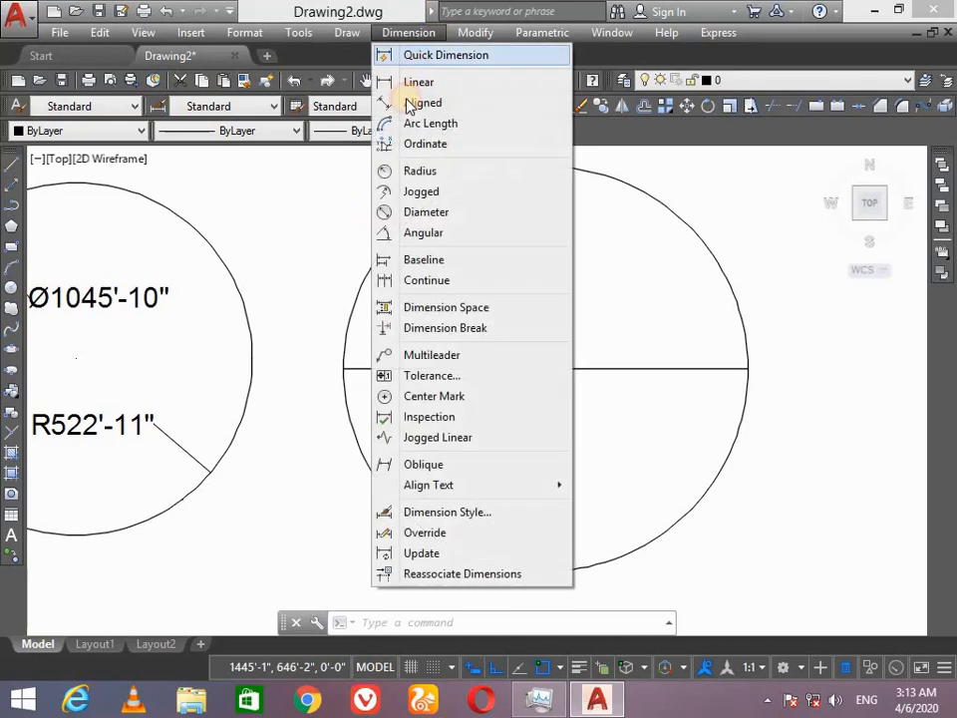
{"action": "left_click", "coordinate": [458, 214]}
{"action": "left_click", "coordinate": [440, 193]}
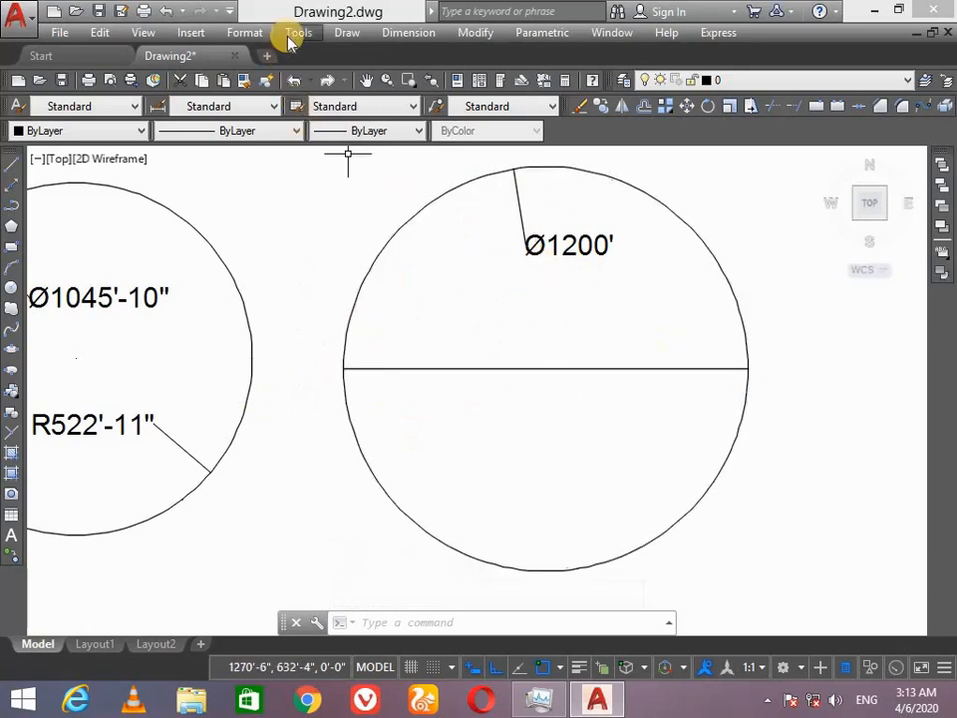
Draw a smaller 2 Points circle inside the 1200' circle, picking both diameter endpoints on the horizontal line.
{"action": "left_click", "coordinate": [345, 32]}
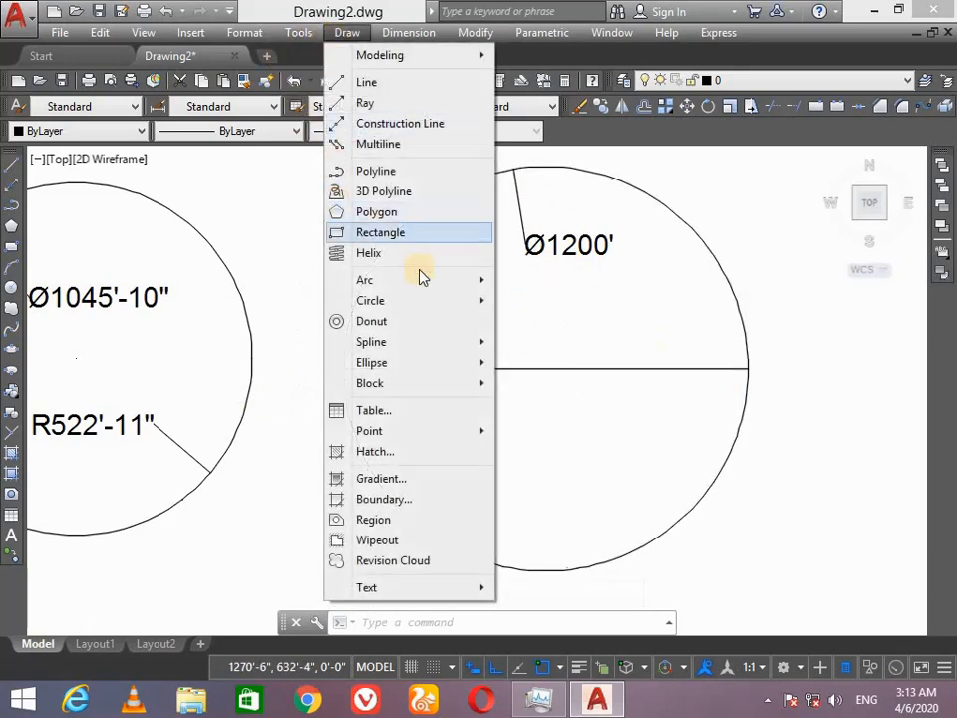
{"action": "mouse_move", "coordinate": [436, 301]}
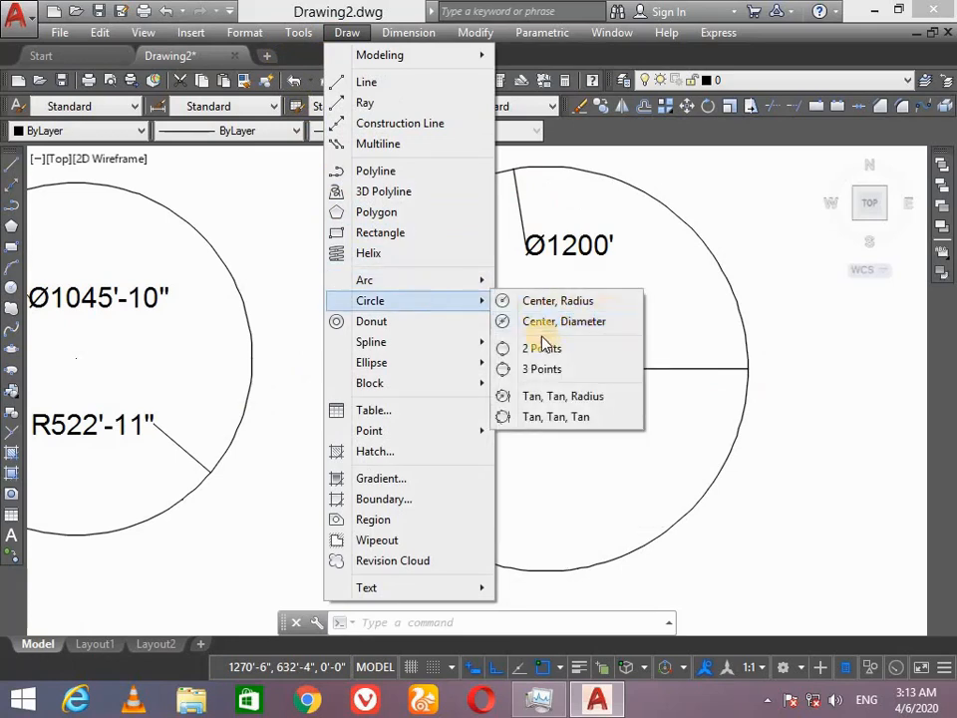
{"action": "left_click", "coordinate": [666, 338]}
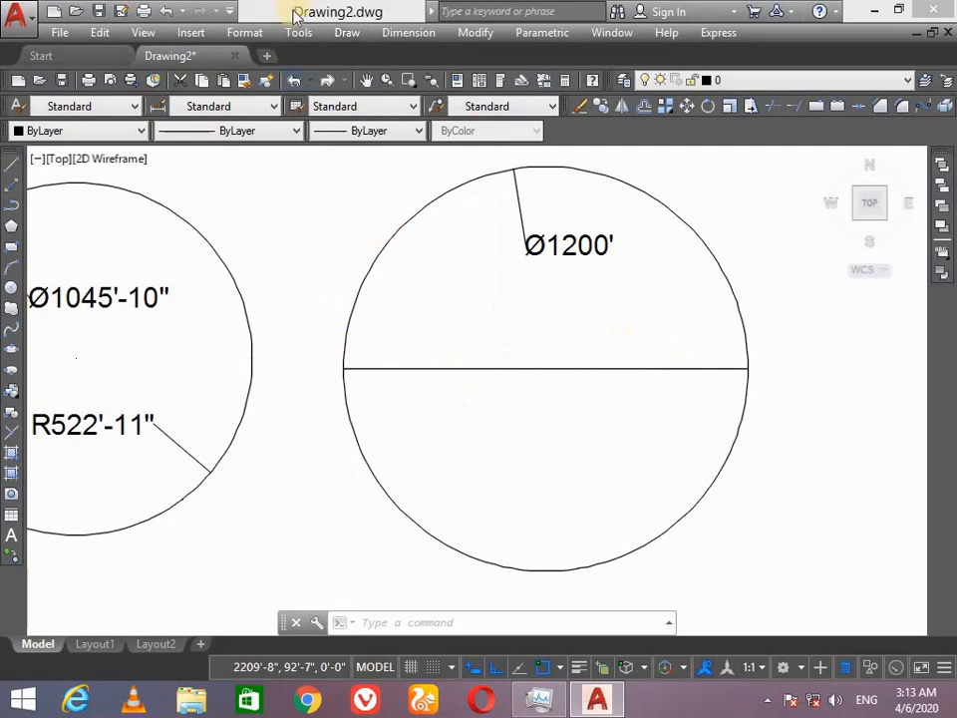
{"action": "left_click", "coordinate": [344, 40]}
{"action": "mouse_move", "coordinate": [460, 305]}
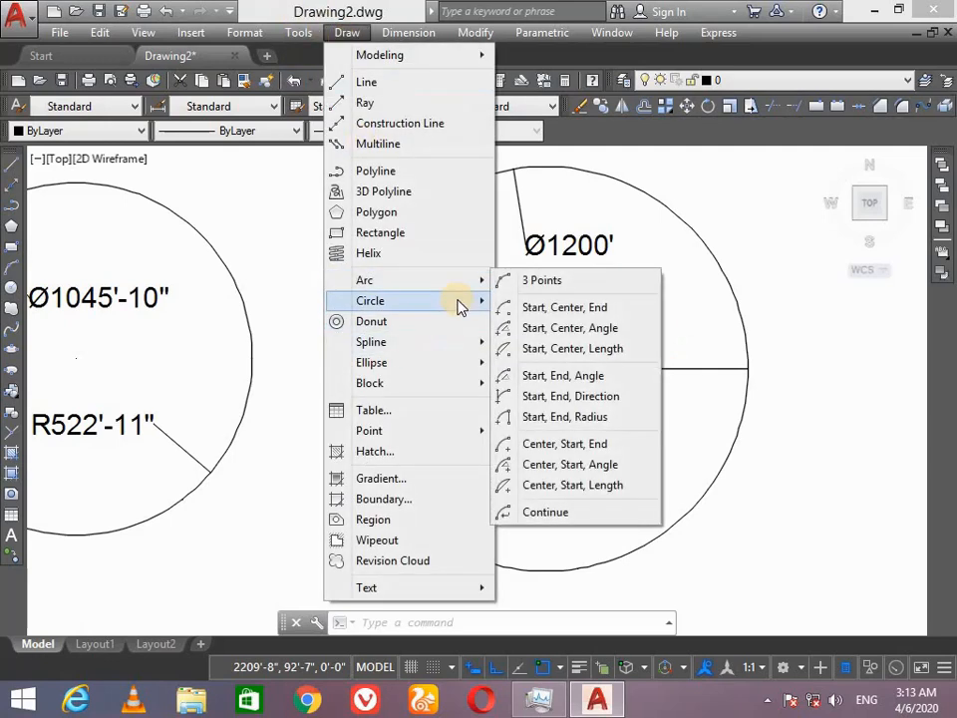
{"action": "left_click", "coordinate": [546, 347]}
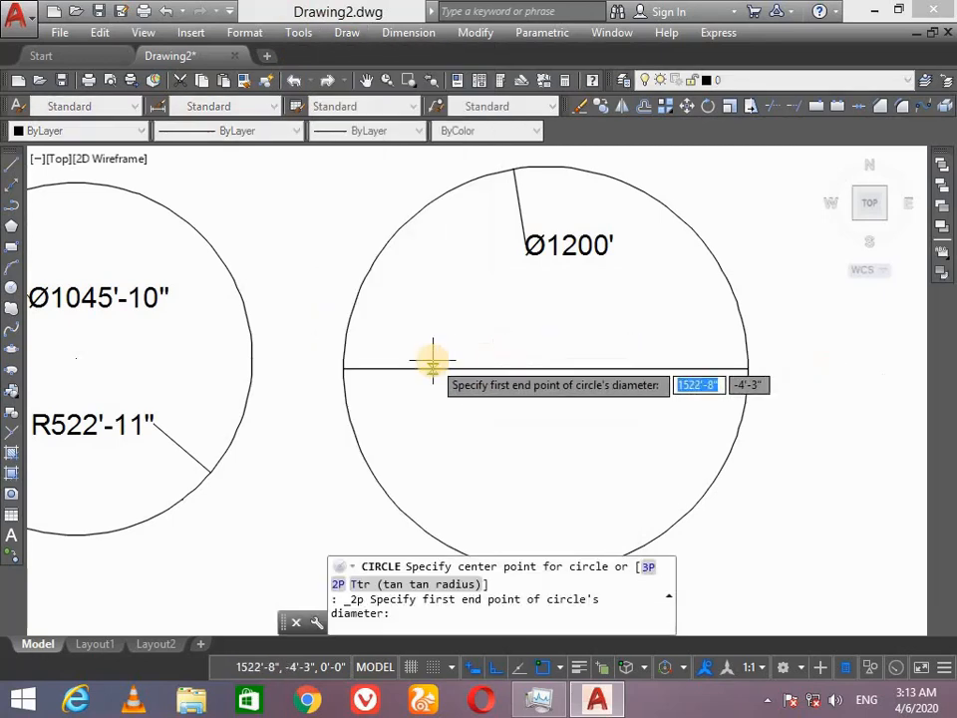
{"action": "left_click", "coordinate": [436, 369]}
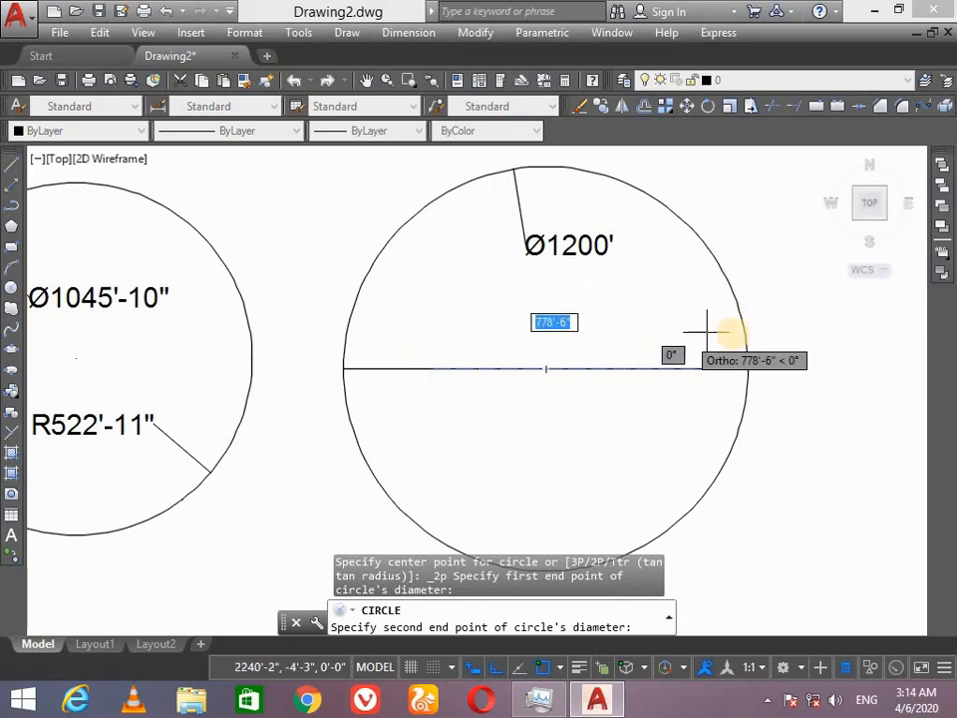
{"action": "left_click", "coordinate": [686, 369]}
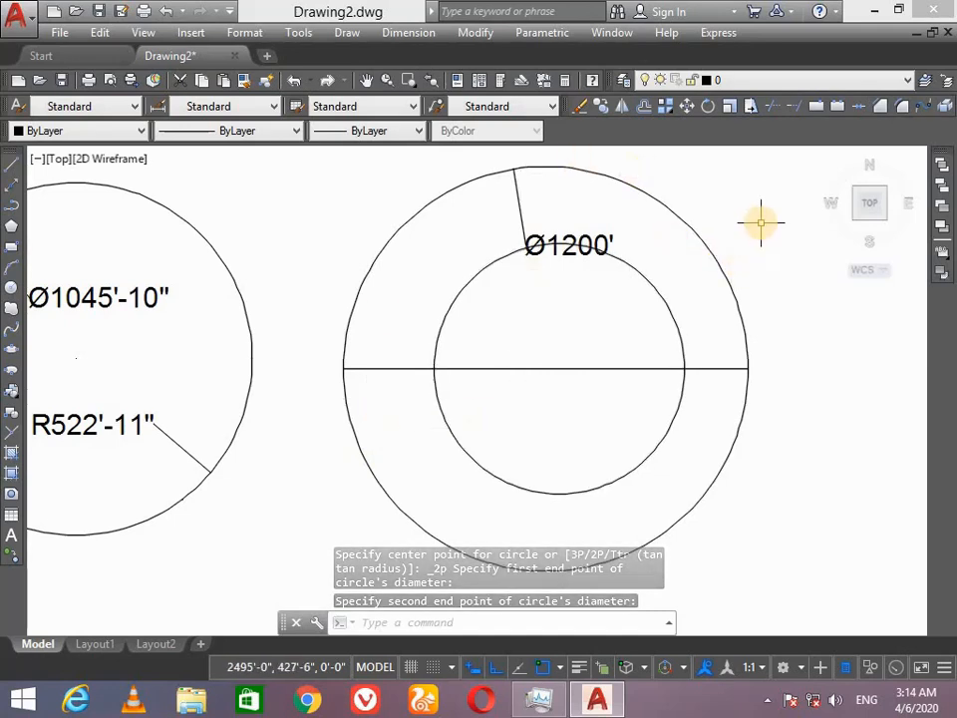
Draw a horizontal line about 1399' long in the empty area beyond the two-point circles.
{"action": "type", "text": "p"}
{"action": "key", "text": "Return"}
{"action": "mouse_move", "coordinate": [759, 221]}
{"action": "left_mouse_down"}
{"action": "mouse_move", "coordinate": [373, 230]}
{"action": "mouse_move", "coordinate": [77, 204]}
{"action": "left_mouse_up"}
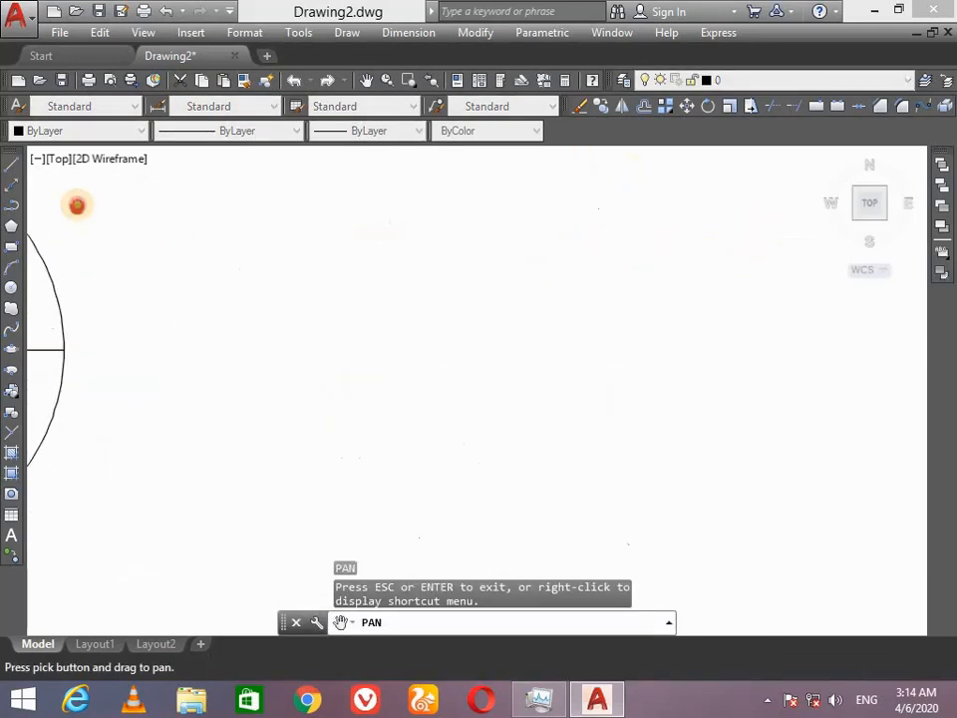
{"action": "key", "text": "Escape"}
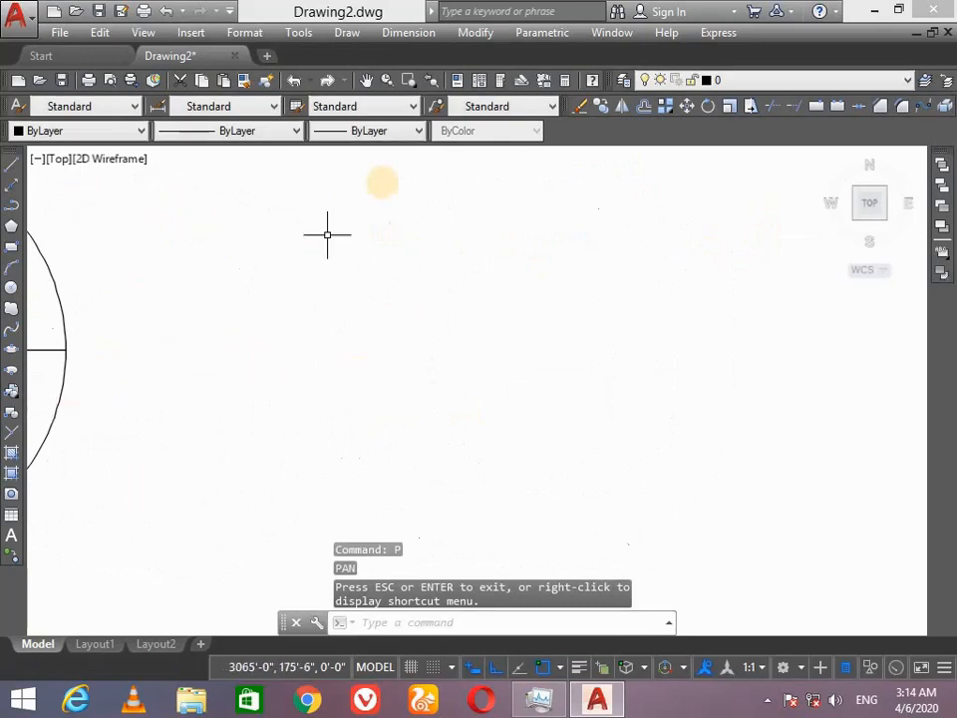
{"action": "type", "text": "l"}
{"action": "key", "text": "Return"}
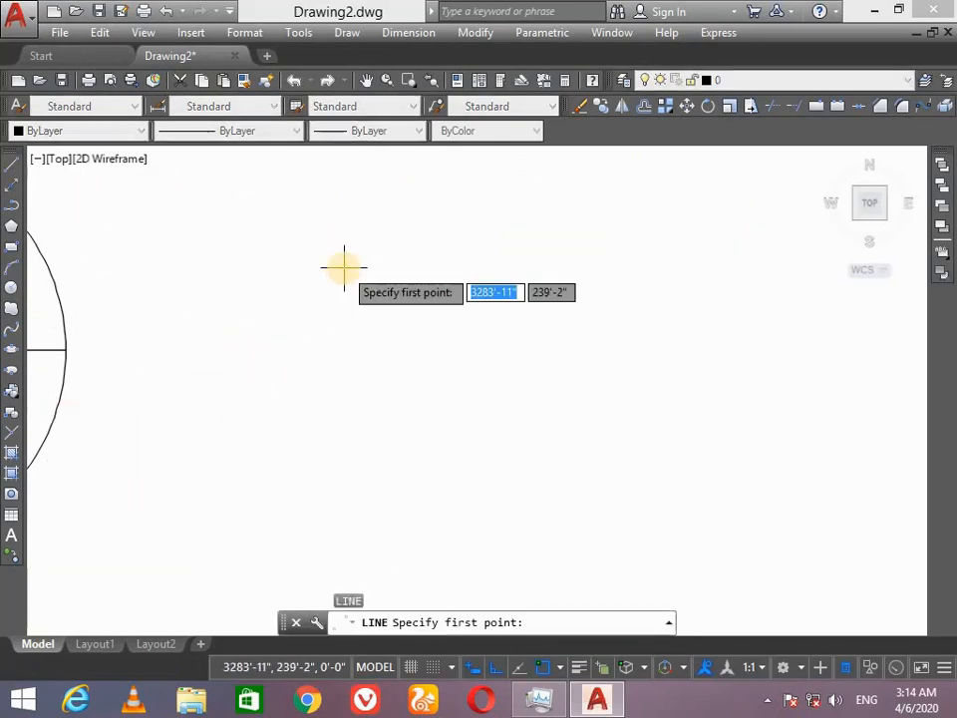
{"action": "left_click", "coordinate": [271, 360]}
{"action": "left_click", "coordinate": [520, 478]}
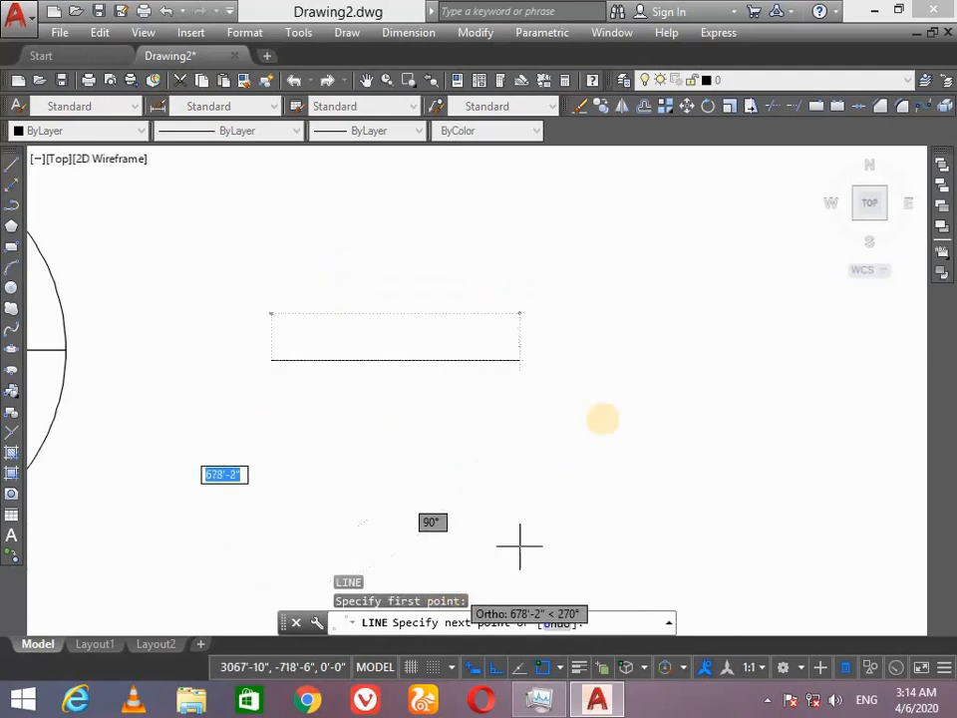
{"action": "left_click", "coordinate": [744, 428]}
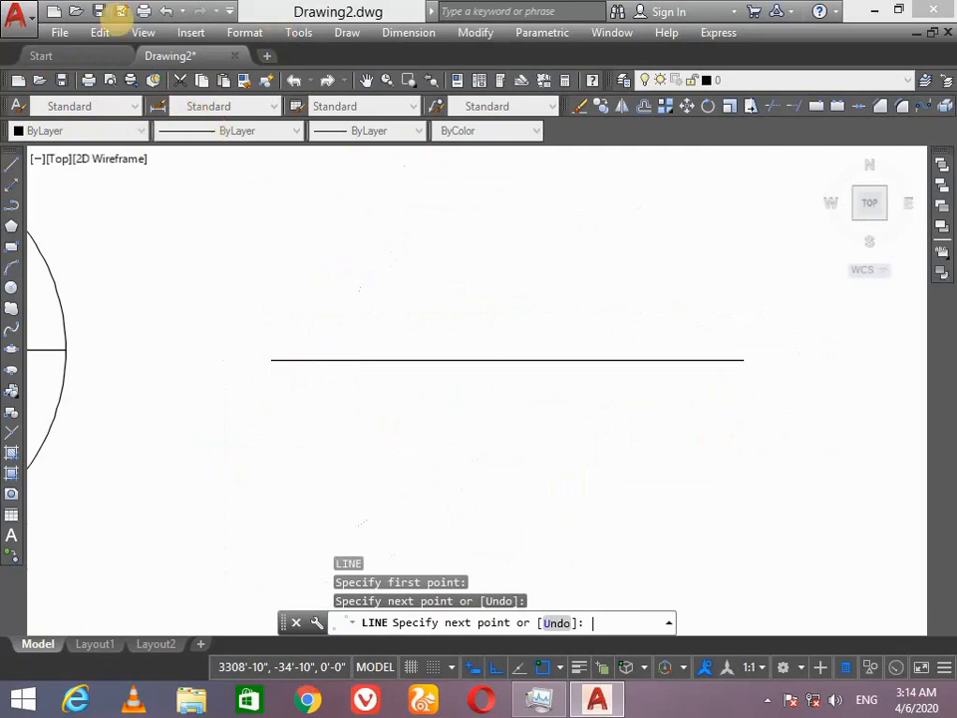
{"action": "key", "text": "Return"}
Draw a 3 Points circle through the new line's two endpoints and a third point below its right end, and undo the circle.
{"action": "left_click", "coordinate": [351, 34]}
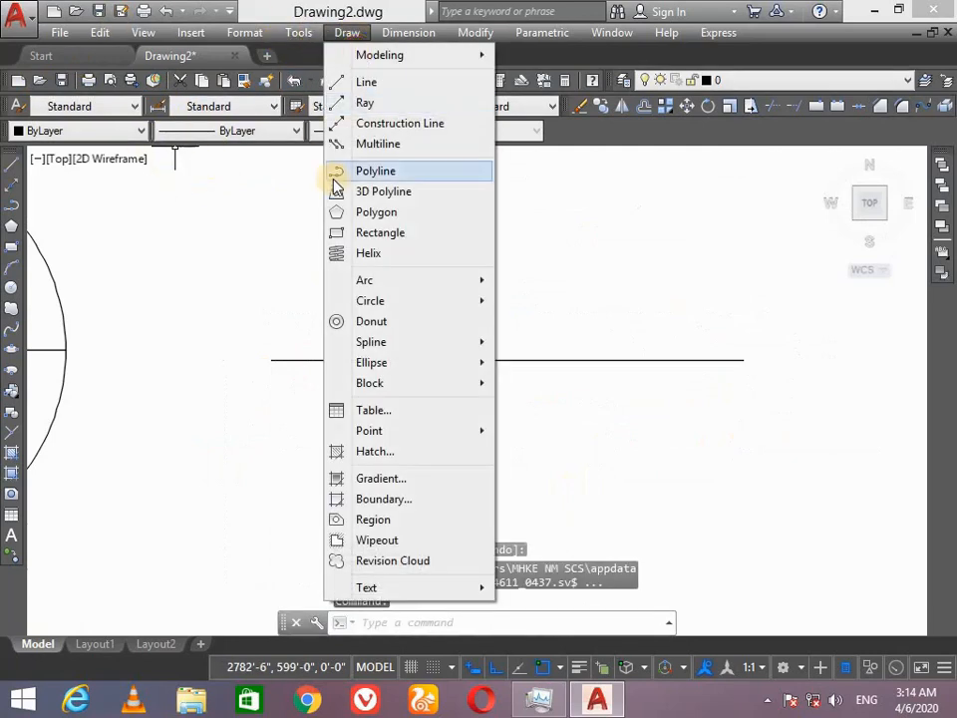
{"action": "mouse_move", "coordinate": [479, 301]}
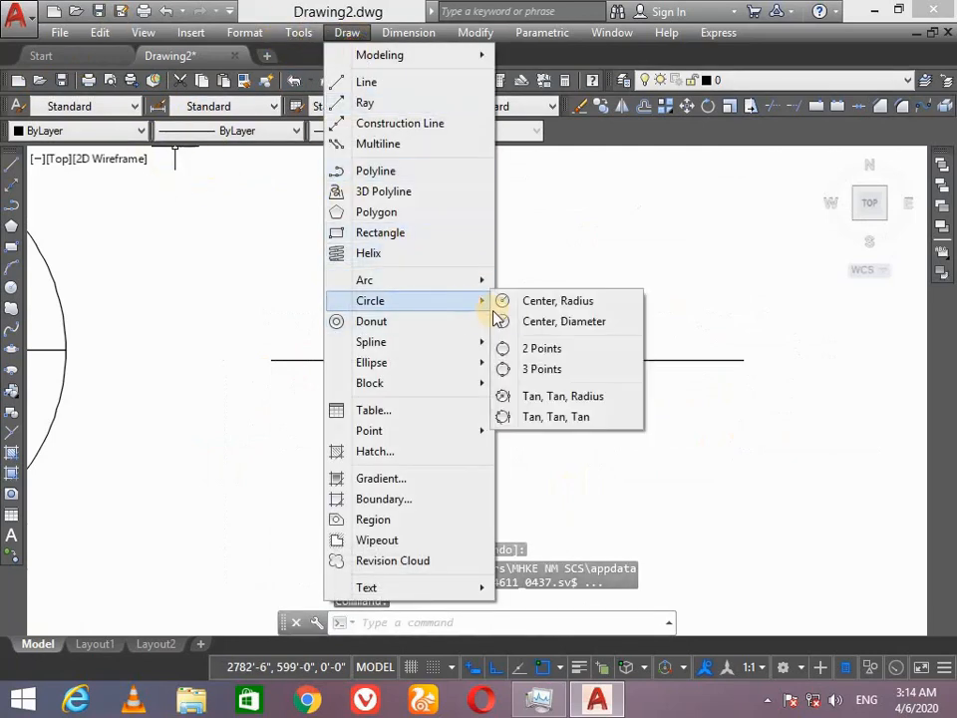
{"action": "left_click", "coordinate": [508, 369]}
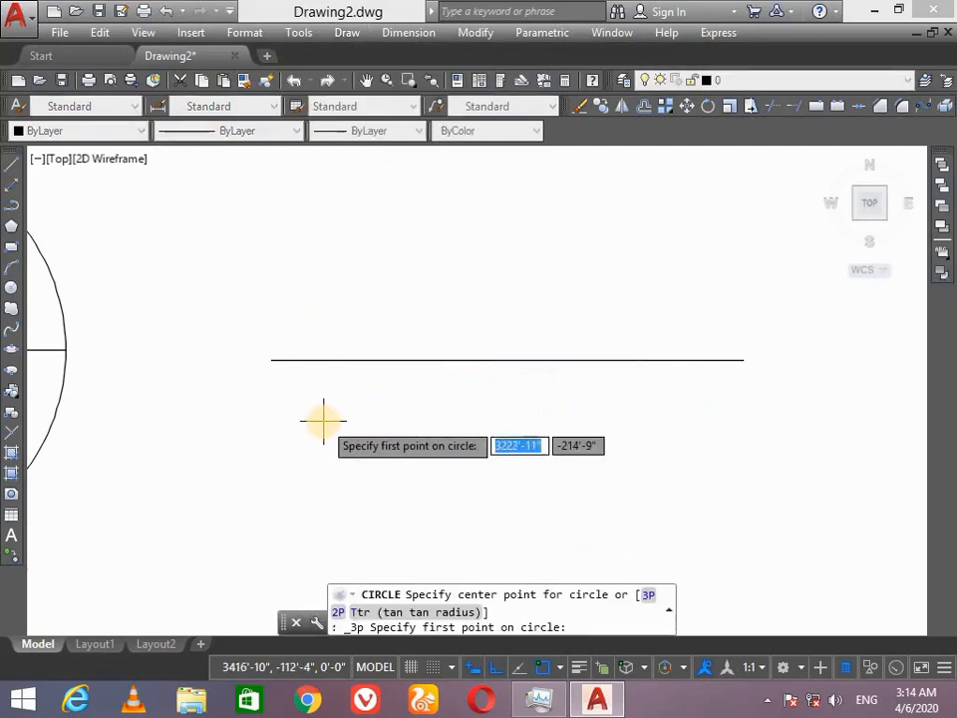
{"action": "left_click", "coordinate": [272, 359]}
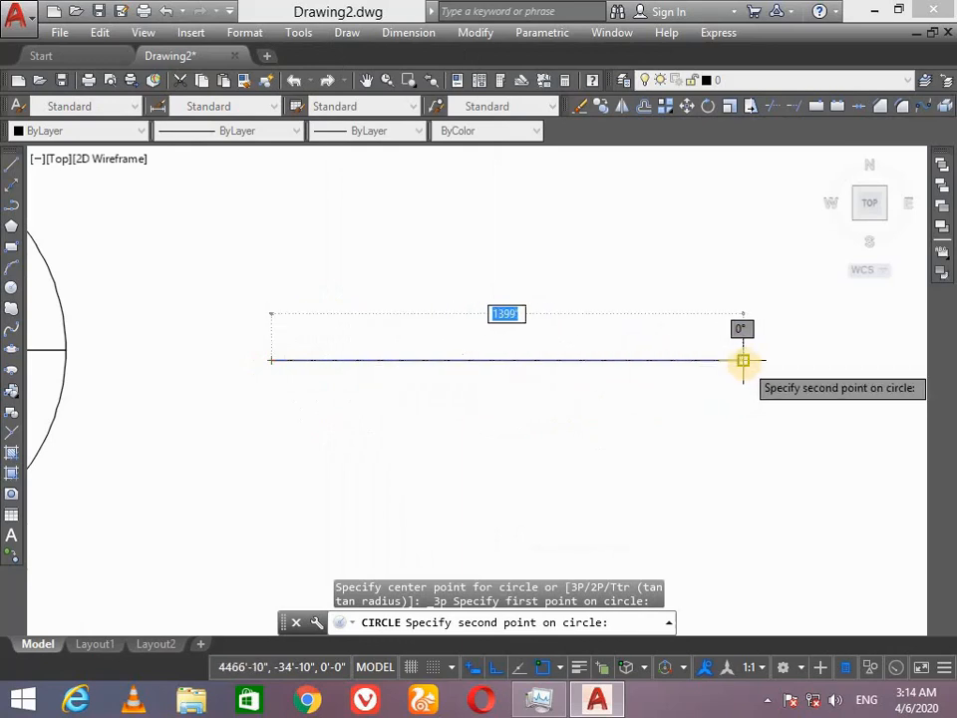
{"action": "left_click", "coordinate": [745, 364]}
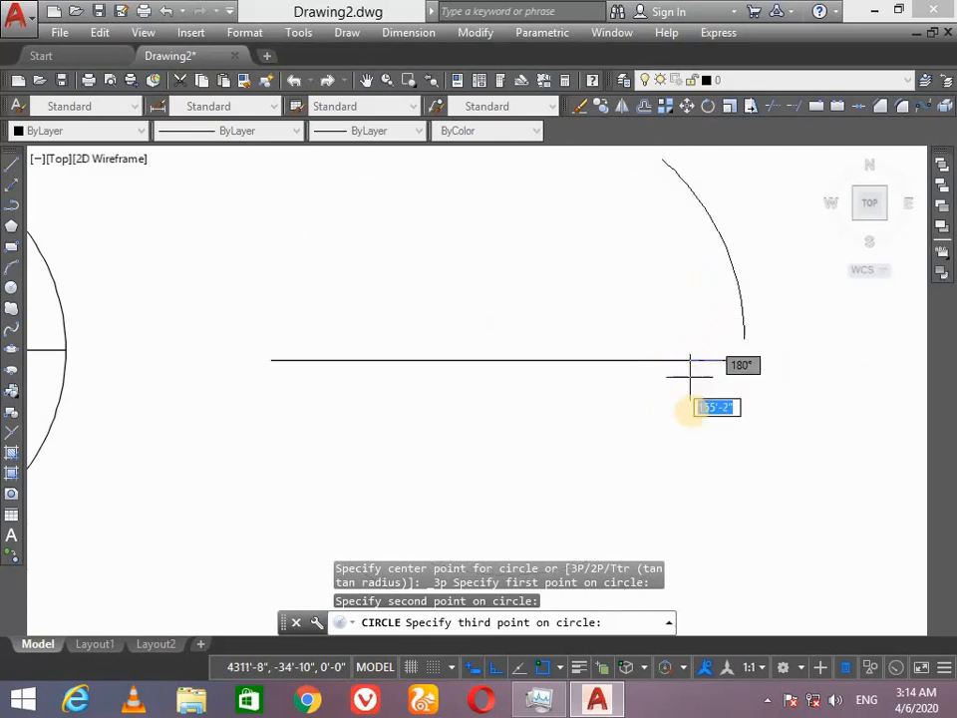
{"action": "left_click", "coordinate": [753, 408]}
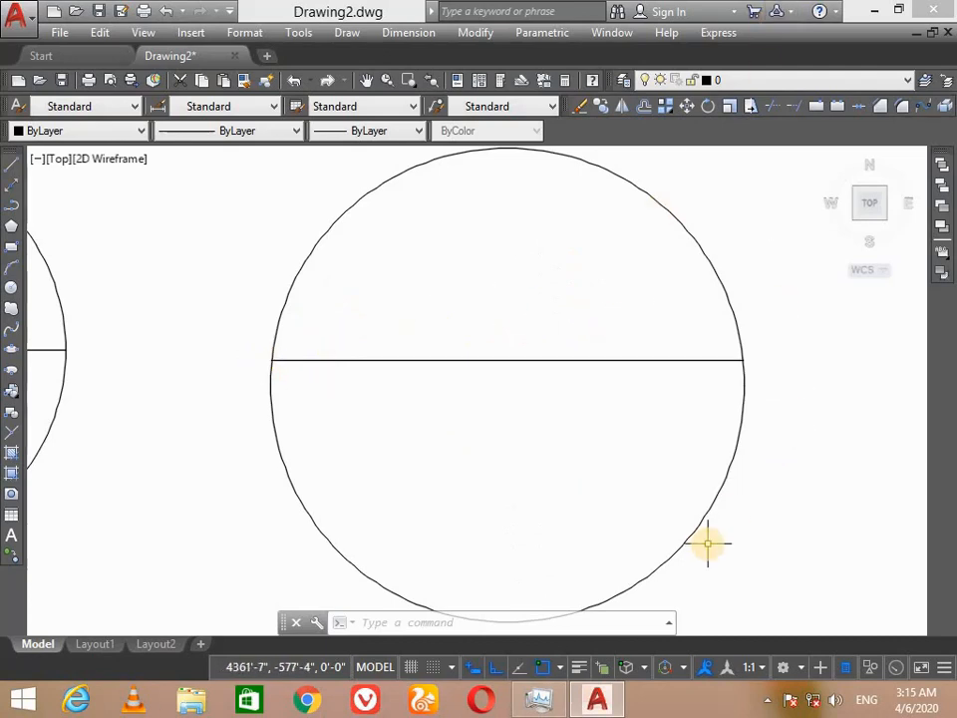
{"action": "key", "text": "ctrl+z"}
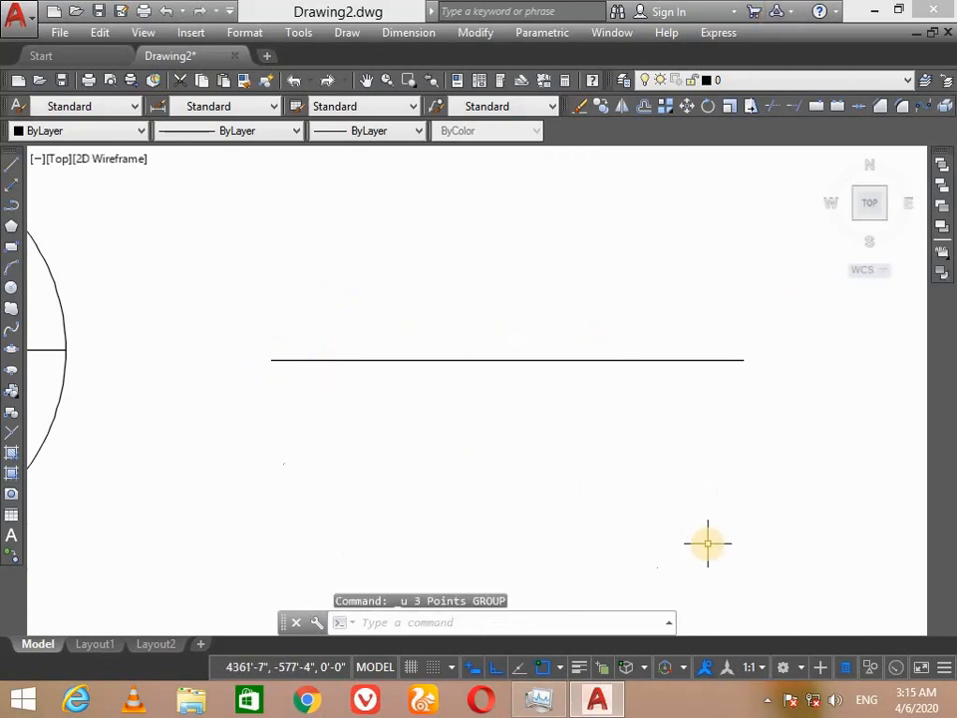
Erase the horizontal line and draw a new 1600' horizontal line in its place.
{"action": "left_click", "coordinate": [489, 359]}
{"action": "key", "text": "Delete"}
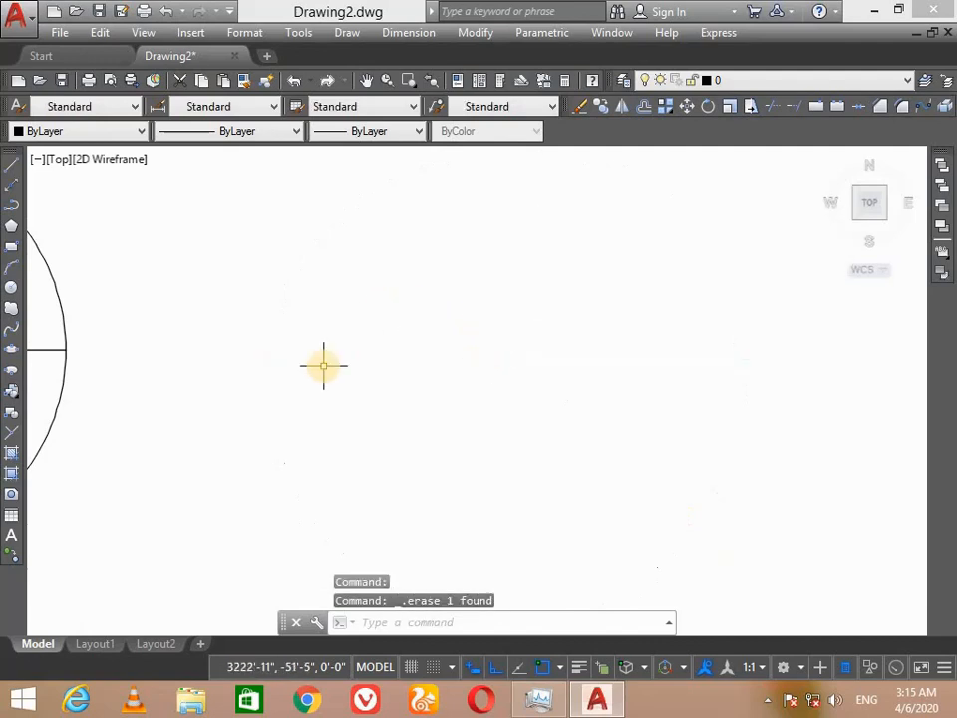
{"action": "type", "text": "l"}
{"action": "key", "text": "Return"}
{"action": "left_click", "coordinate": [208, 371]}
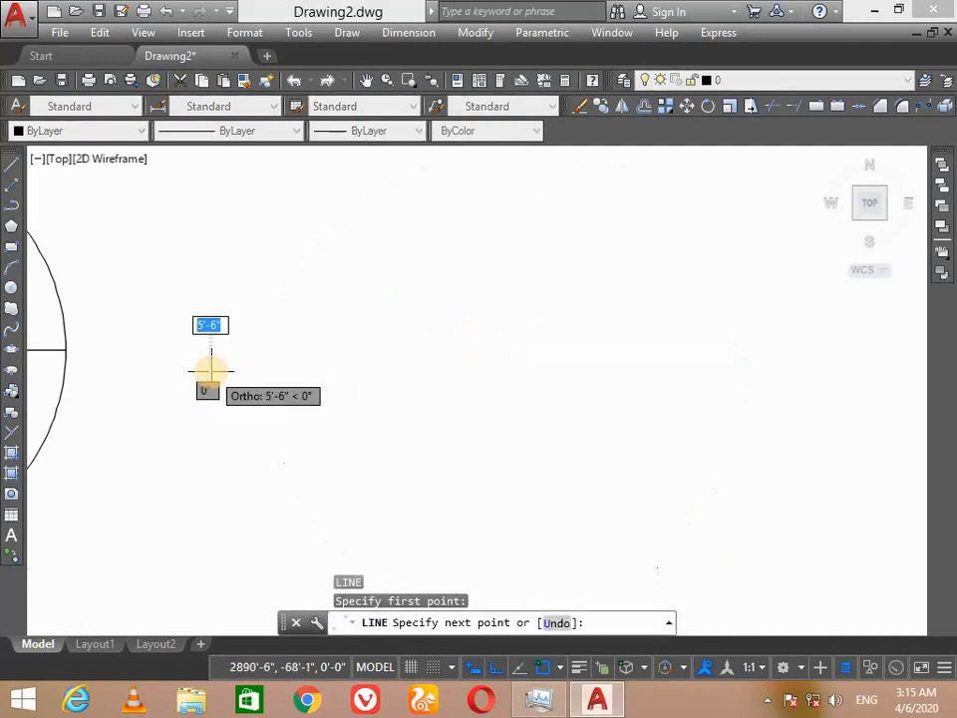
{"action": "type", "text": "1600"}
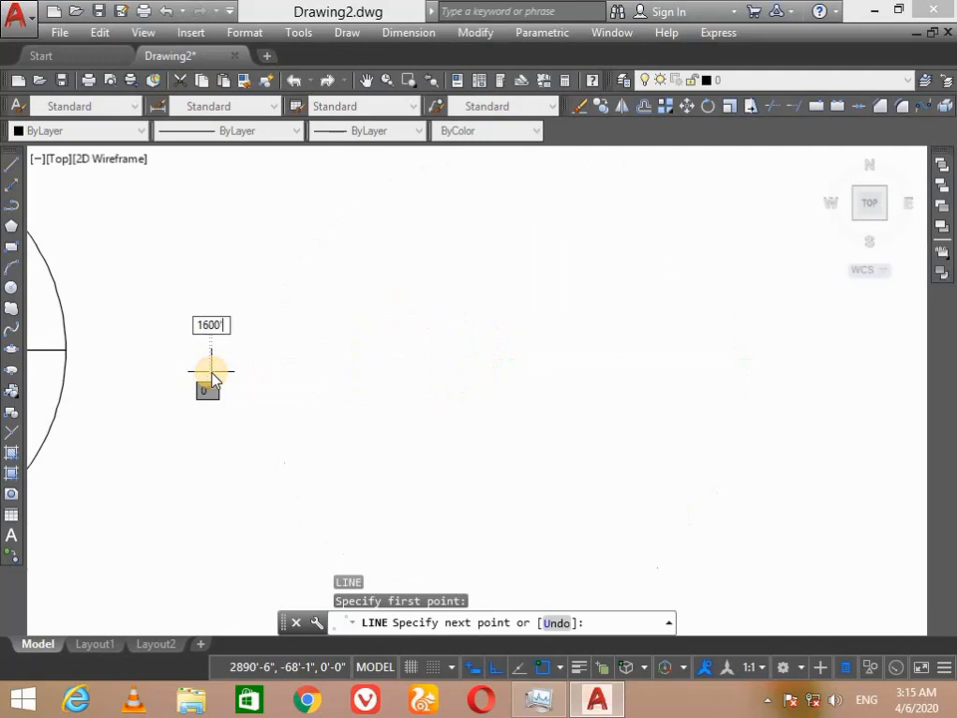
{"action": "key", "text": "Return"}
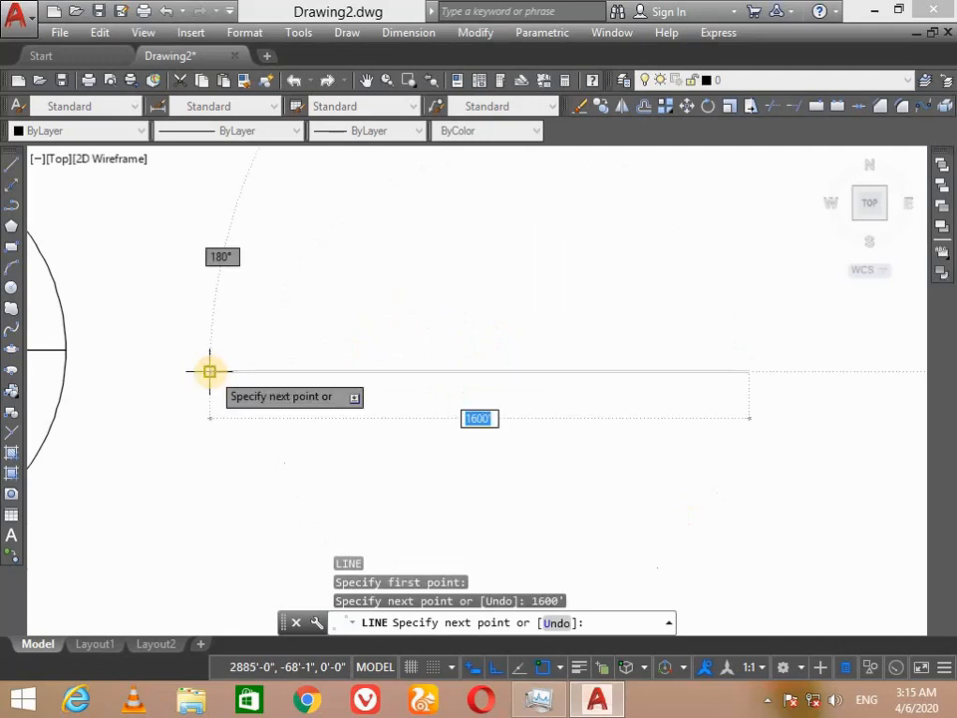
{"action": "key", "text": "Return"}
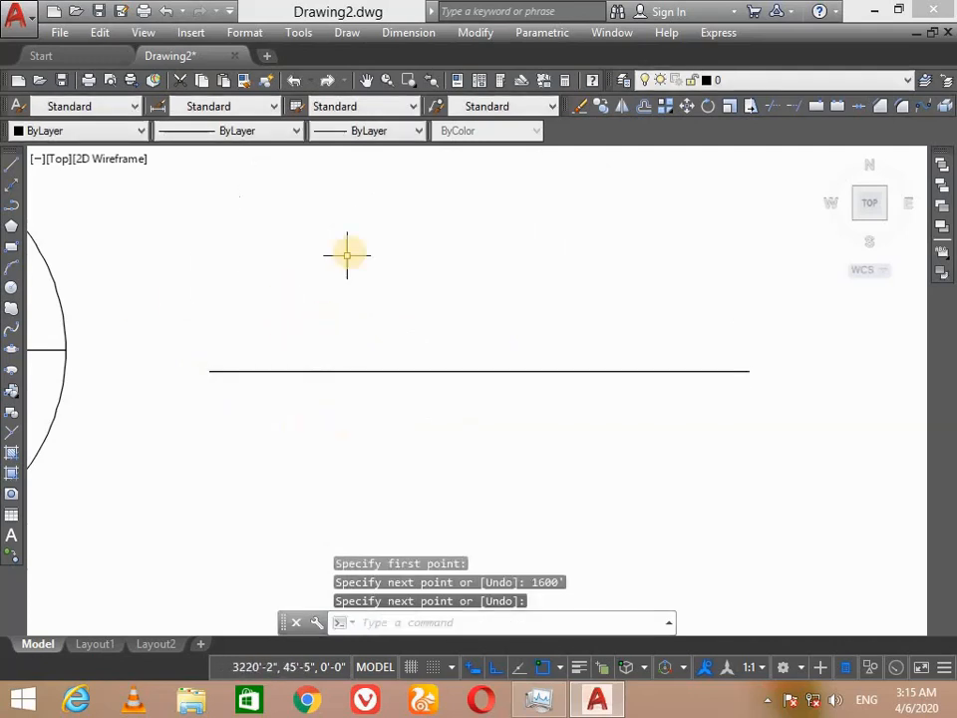
Try to draw a 3 Points circle from the line's left endpoint, with the second point 1600' along the line and Ortho on.
{"action": "left_click", "coordinate": [356, 36]}
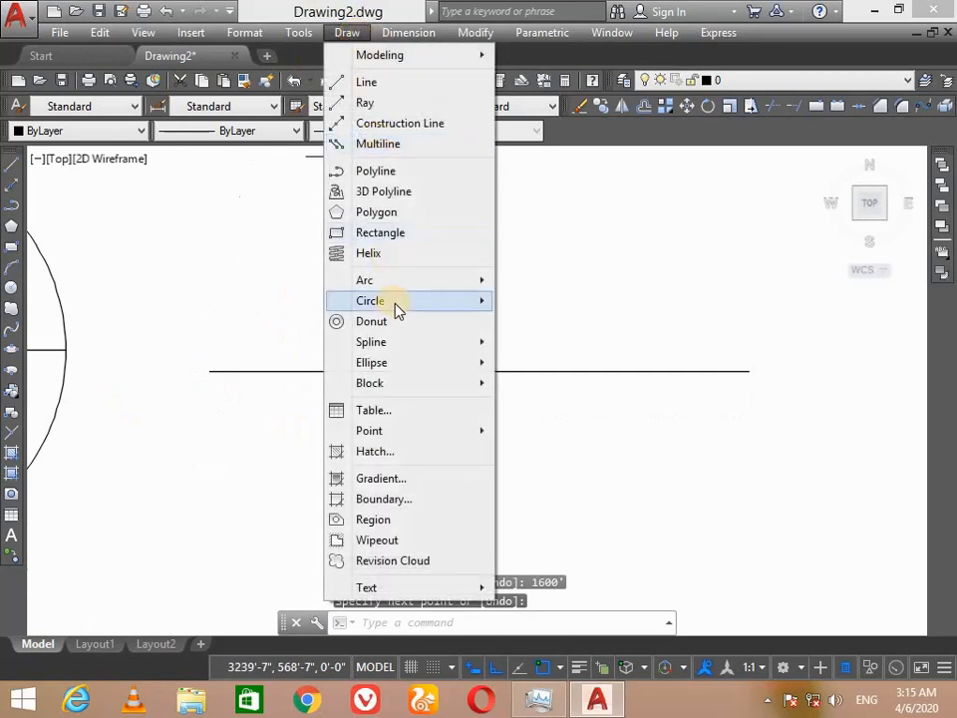
{"action": "mouse_move", "coordinate": [413, 302]}
{"action": "left_click", "coordinate": [571, 371]}
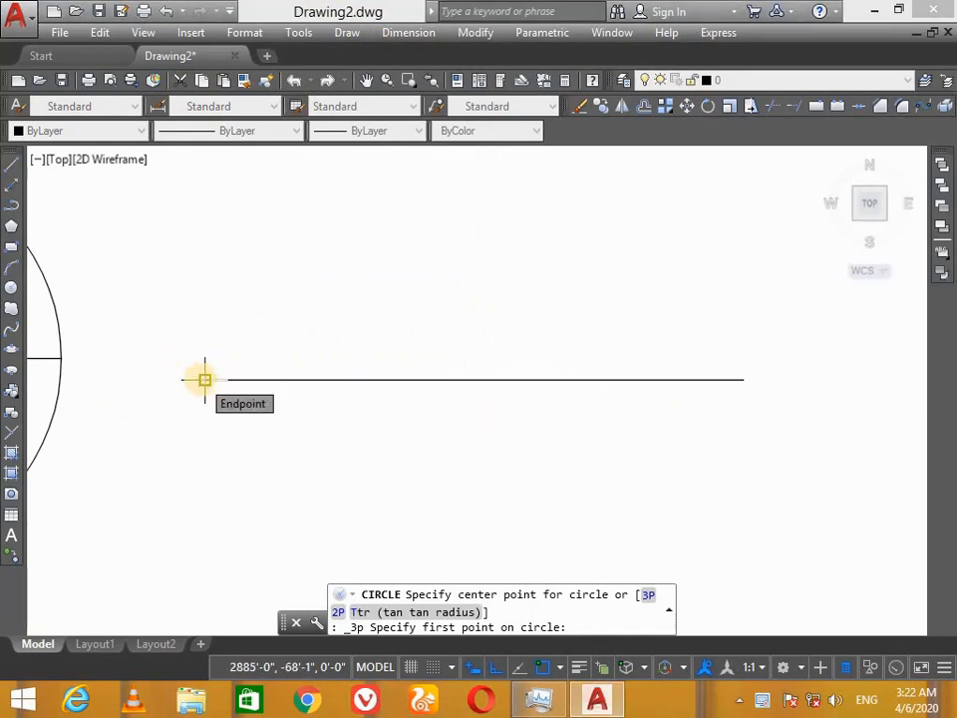
{"action": "left_click", "coordinate": [204, 379]}
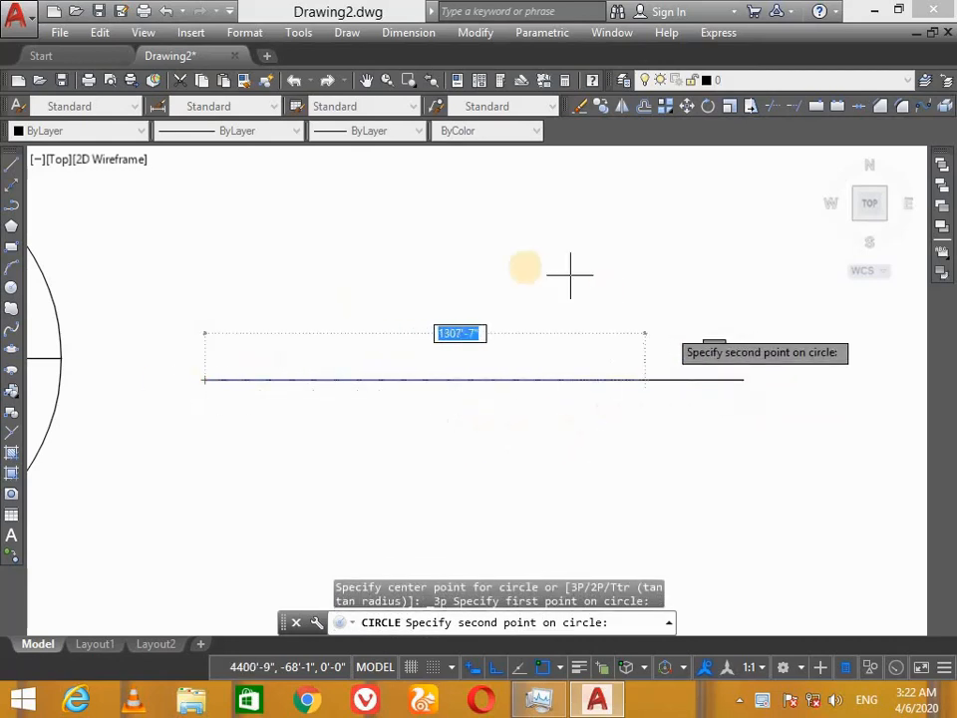
{"action": "type", "text": "1600"}
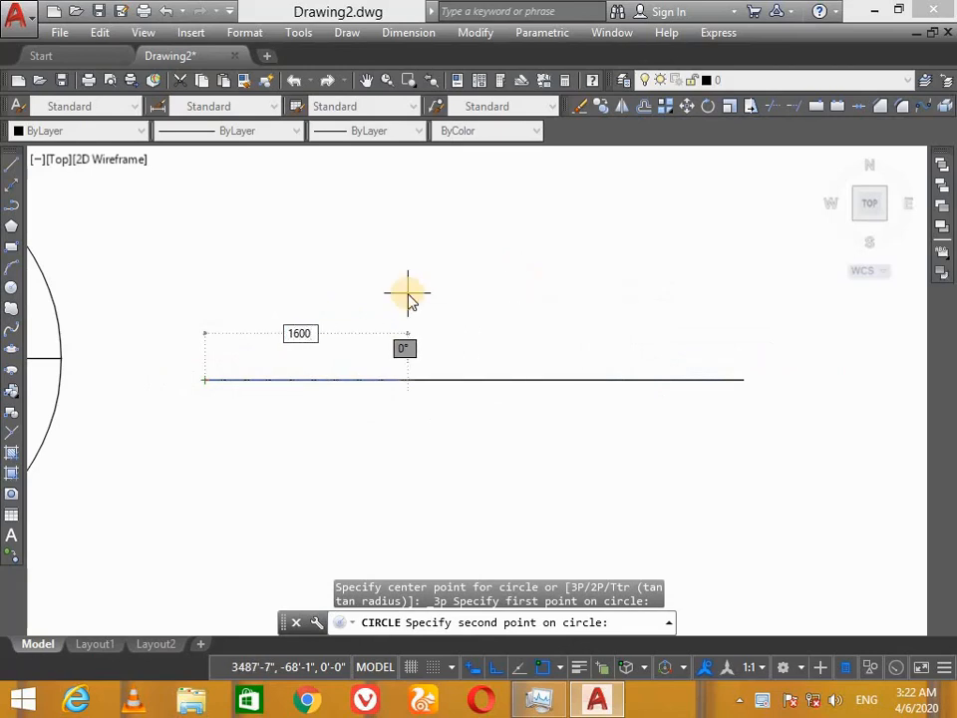
{"action": "key", "text": "Return"}
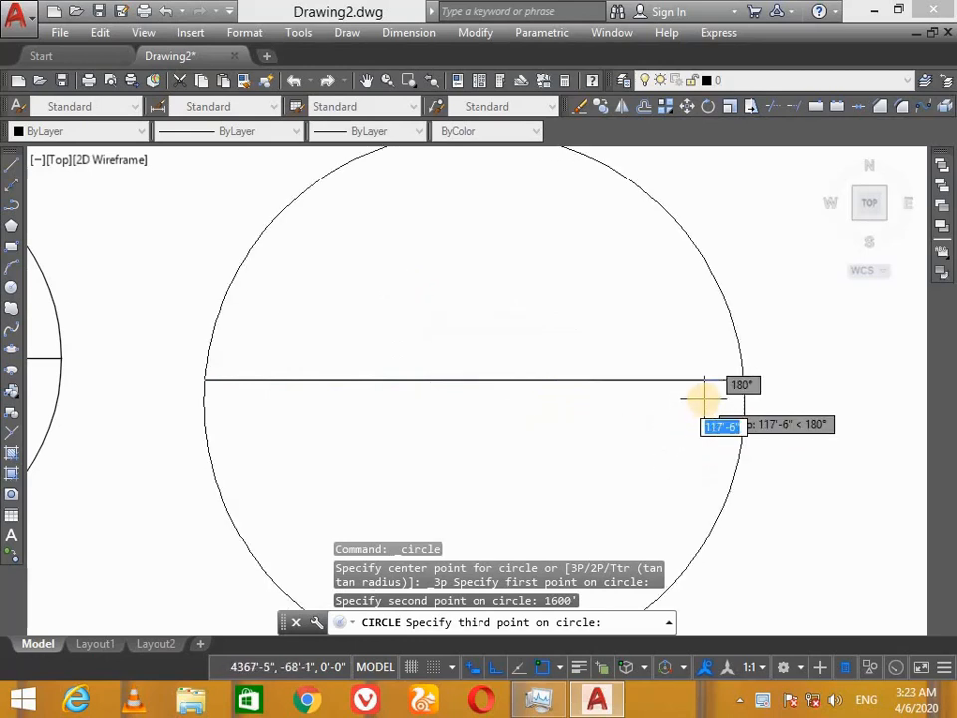
{"action": "left_click", "coordinate": [702, 398]}
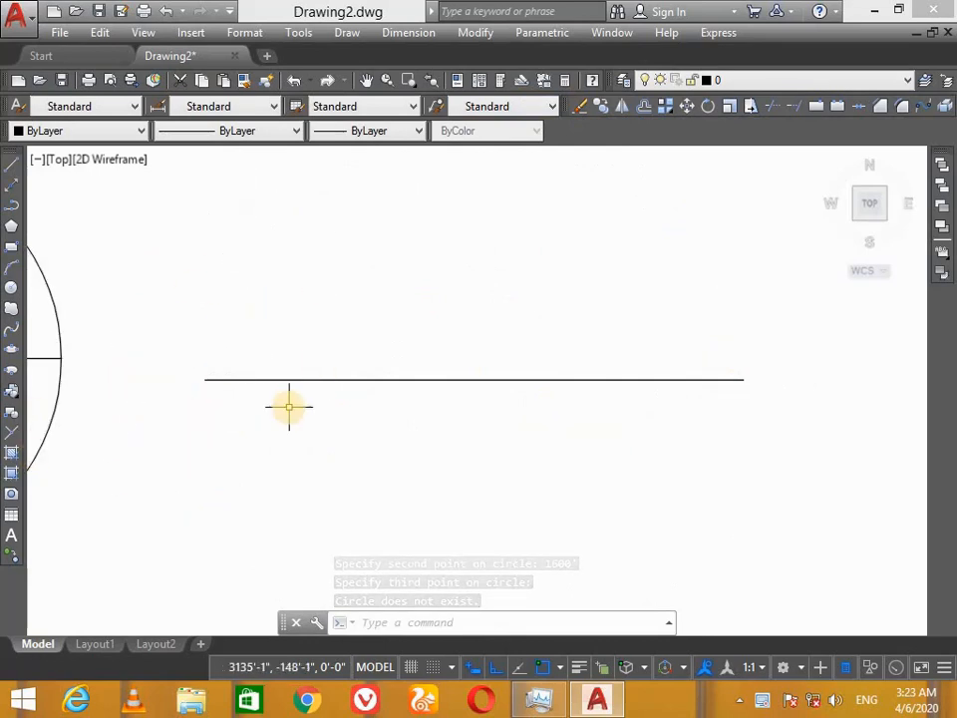
Turn Ortho off and draw a 3 Points circle from the line's left endpoint, 1600' along the line, and through a point above its right end.
{"action": "left_click", "coordinate": [497, 667]}
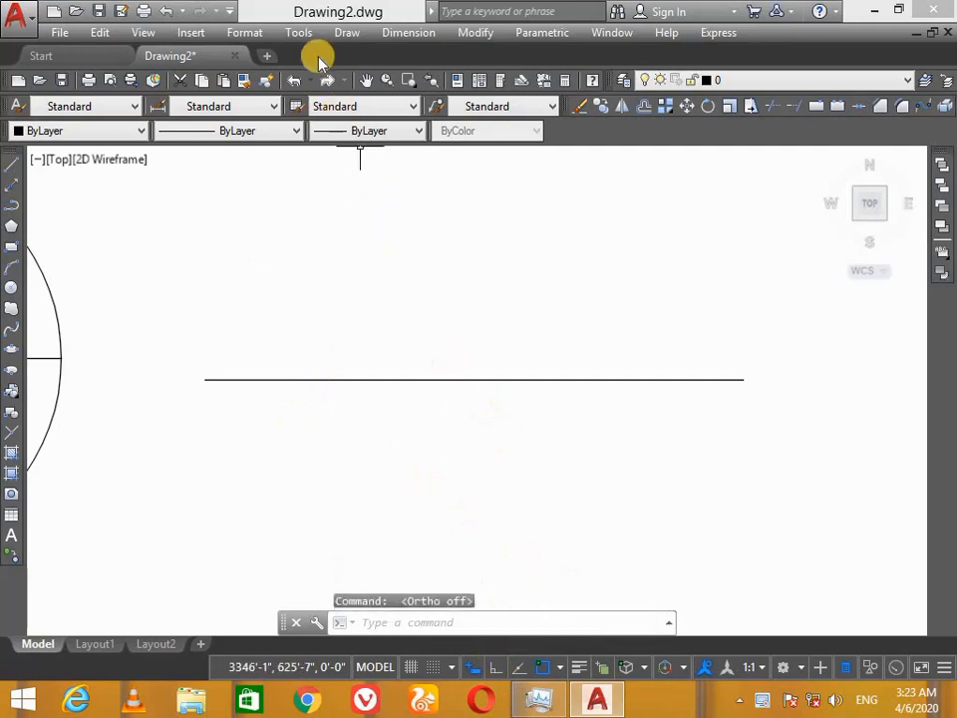
{"action": "left_click", "coordinate": [337, 35]}
{"action": "mouse_move", "coordinate": [413, 302]}
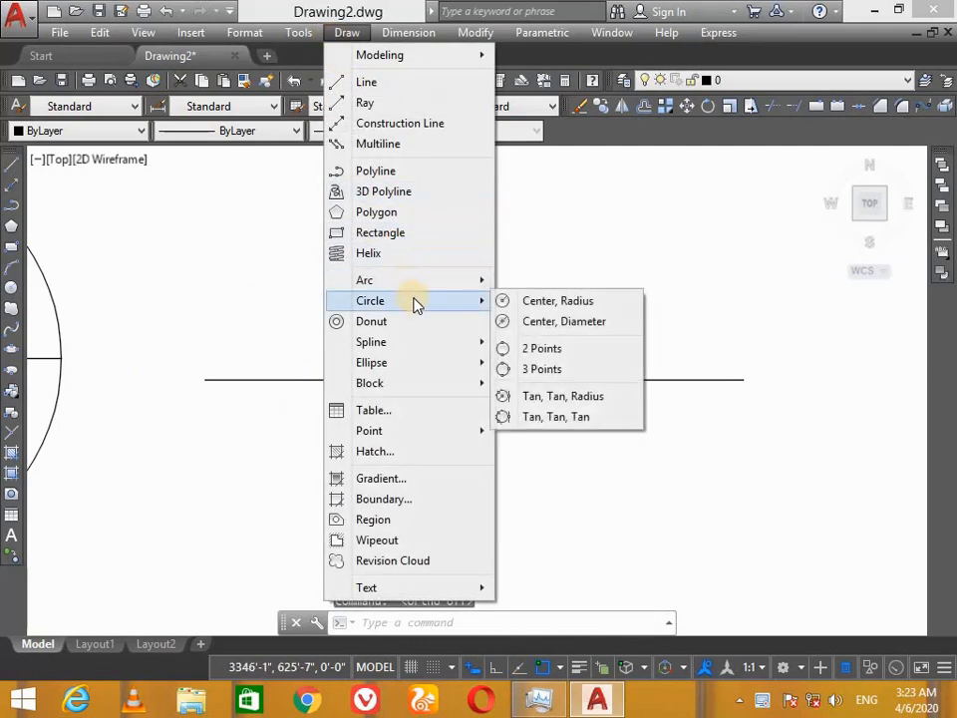
{"action": "left_click", "coordinate": [546, 368]}
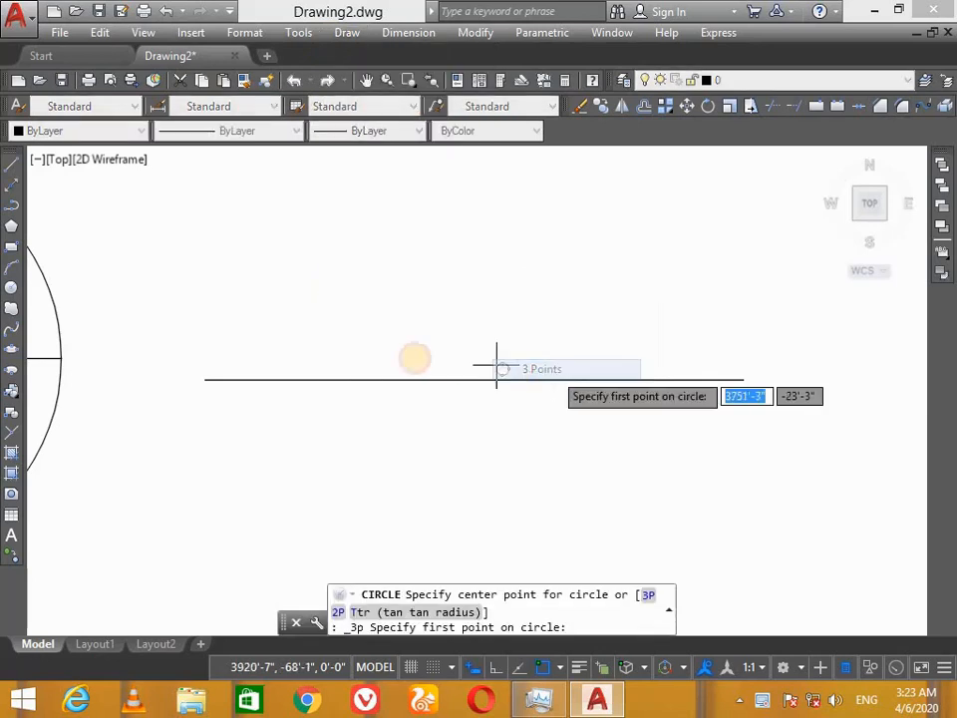
{"action": "left_click", "coordinate": [204, 379]}
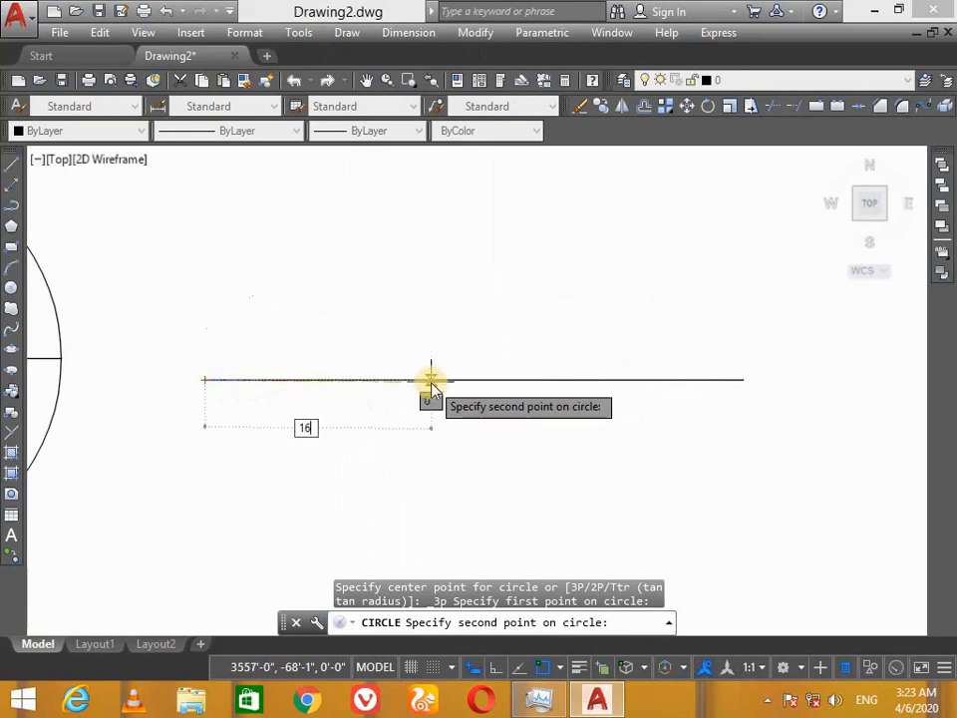
{"action": "key", "text": "Return"}
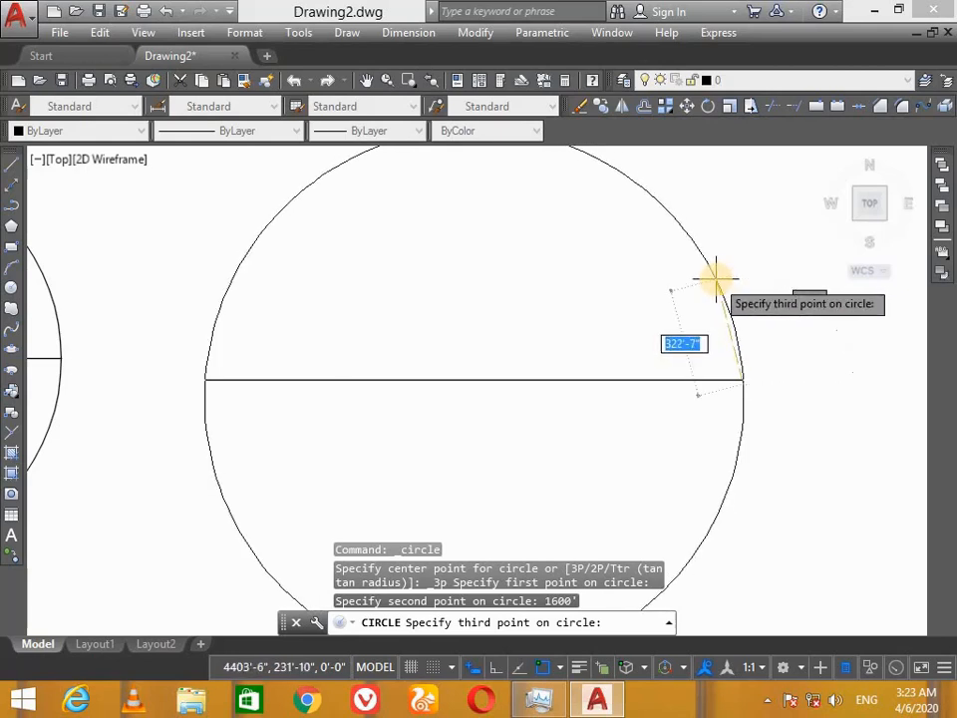
{"action": "left_click", "coordinate": [718, 276]}
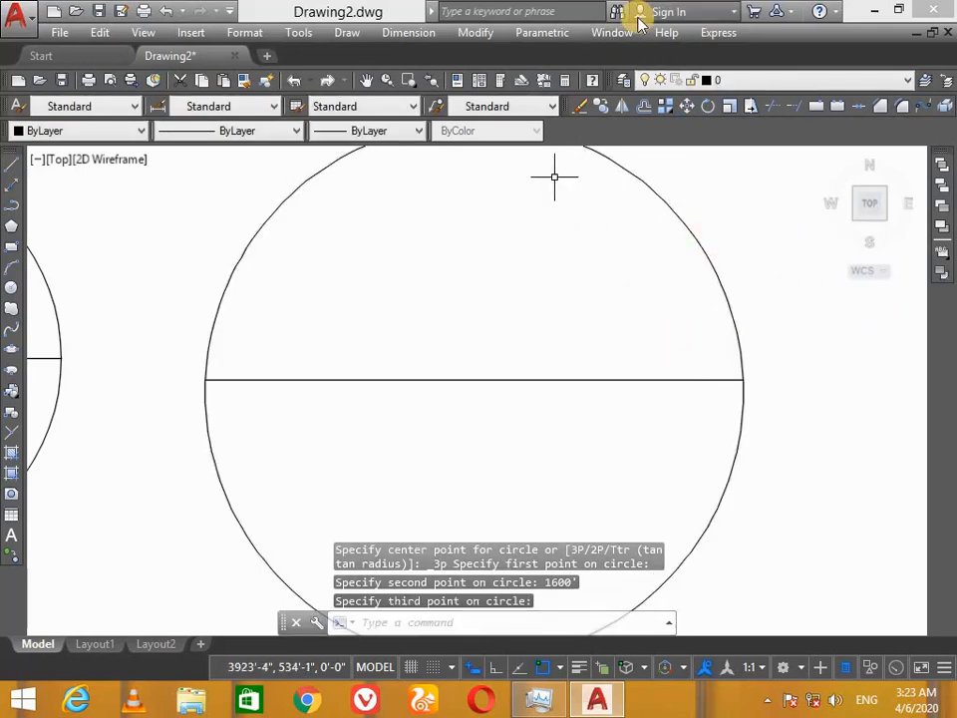
{"action": "scroll", "coordinate": [623, 147], "scroll_direction": "down", "scroll_amount": 2}
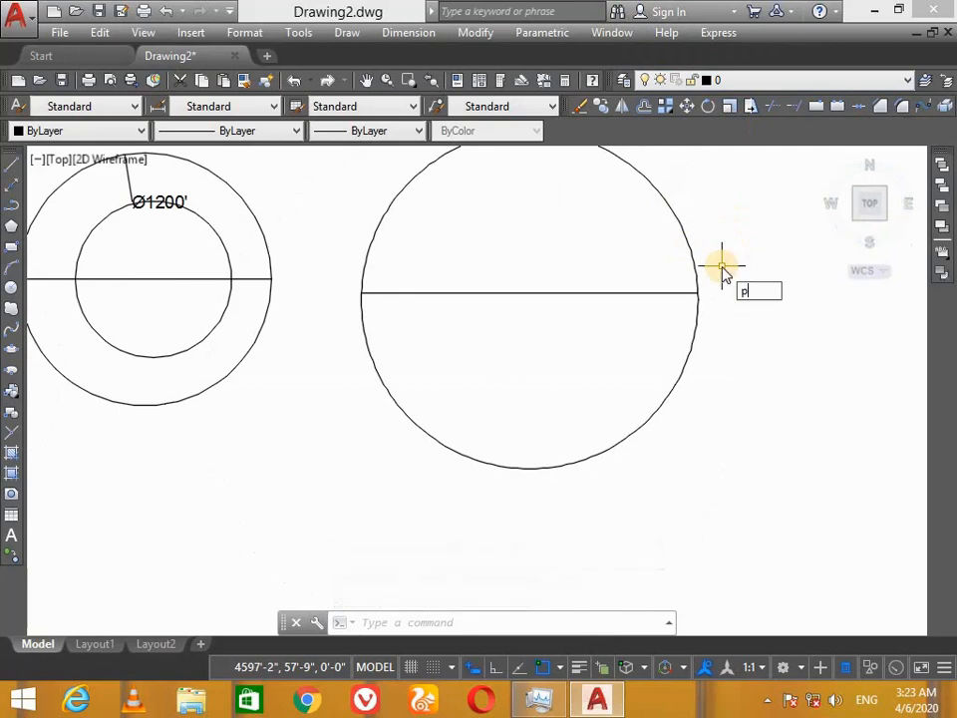
{"action": "key", "text": "Return"}
{"action": "left_click_drag", "start_coordinate": [722, 265], "coordinate": [696, 344]}
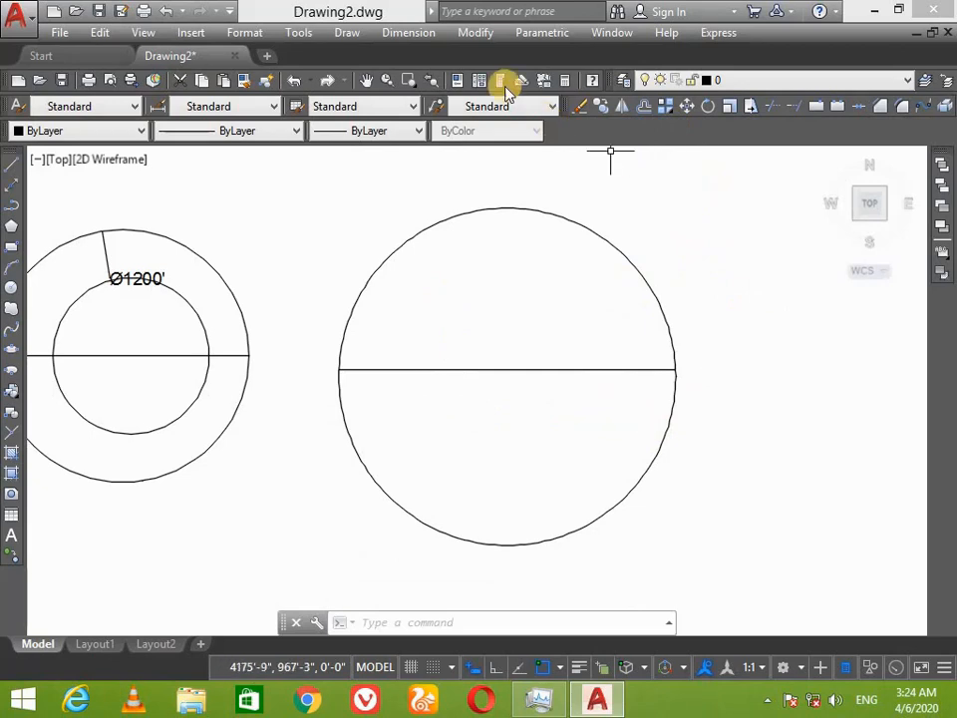
{"action": "left_click", "coordinate": [345, 35]}
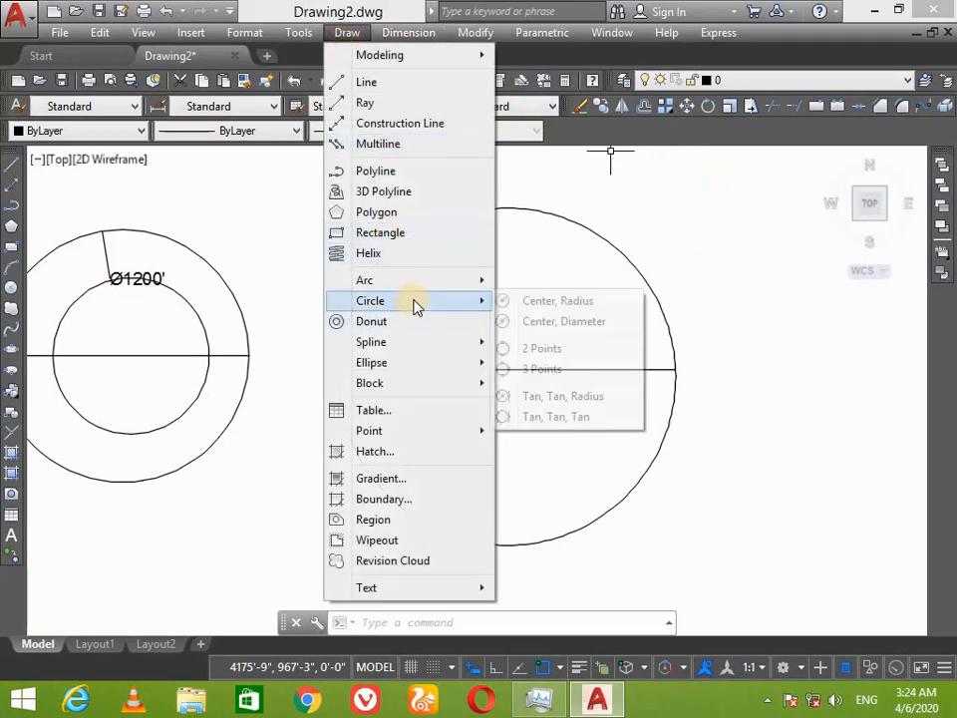
{"action": "mouse_move", "coordinate": [424, 284]}
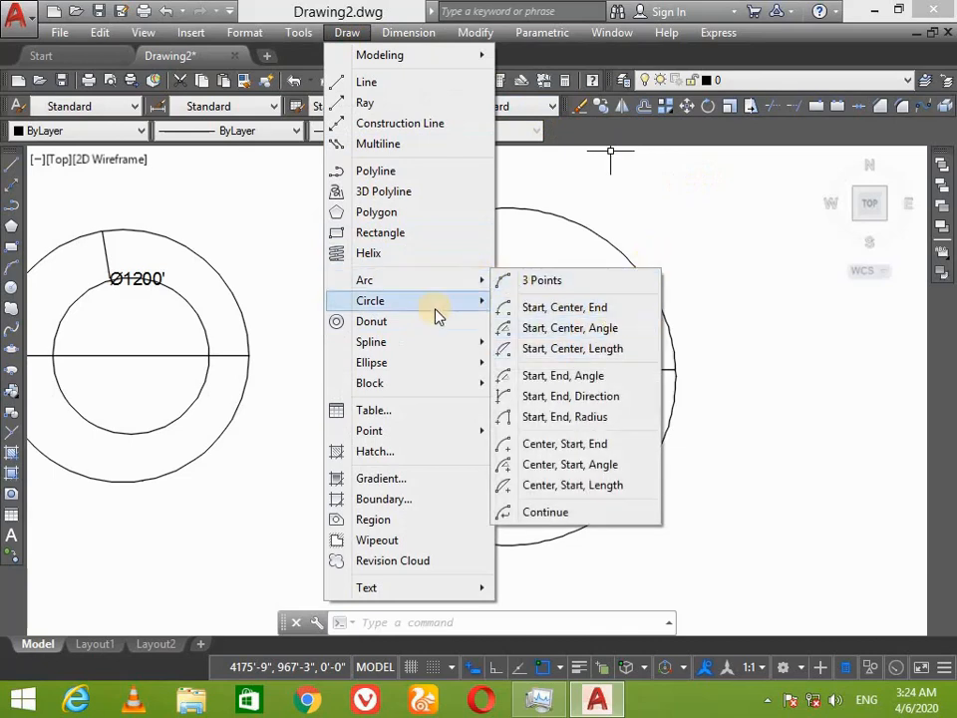
{"action": "mouse_move", "coordinate": [444, 316]}
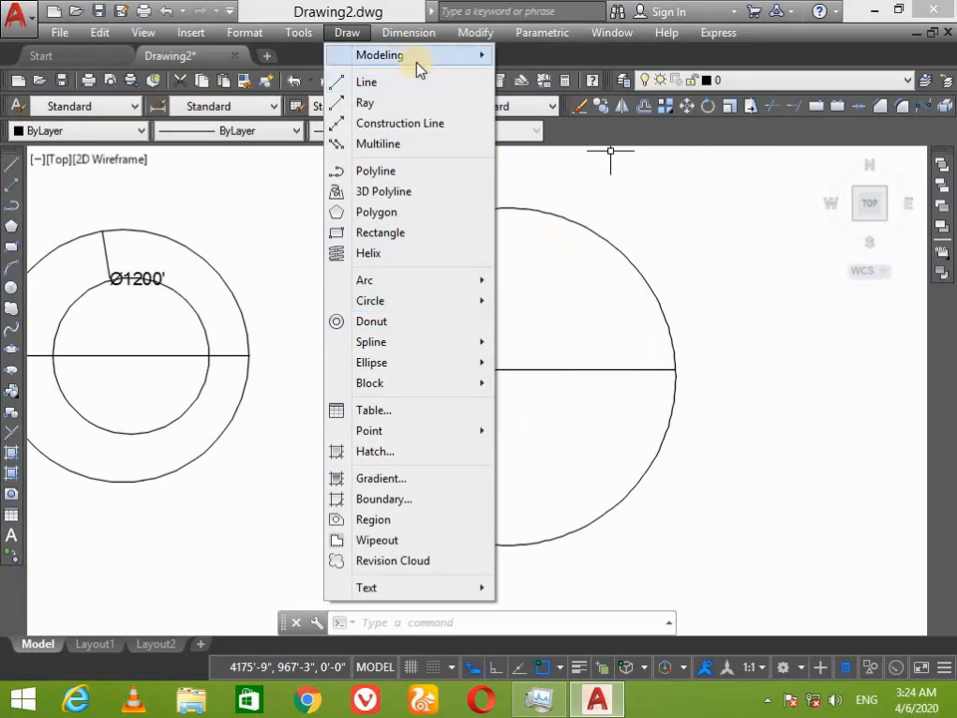
{"action": "left_click", "coordinate": [279, 274]}
{"action": "key", "text": "Escape"}
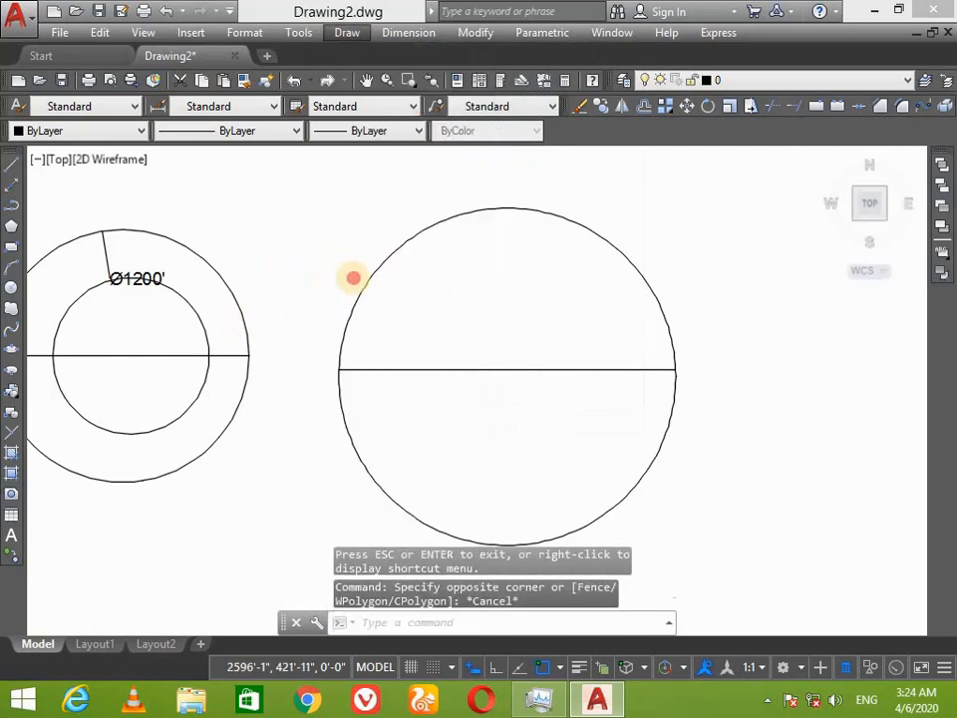
{"action": "left_click", "coordinate": [353, 278]}
{"action": "left_click", "coordinate": [686, 335]}
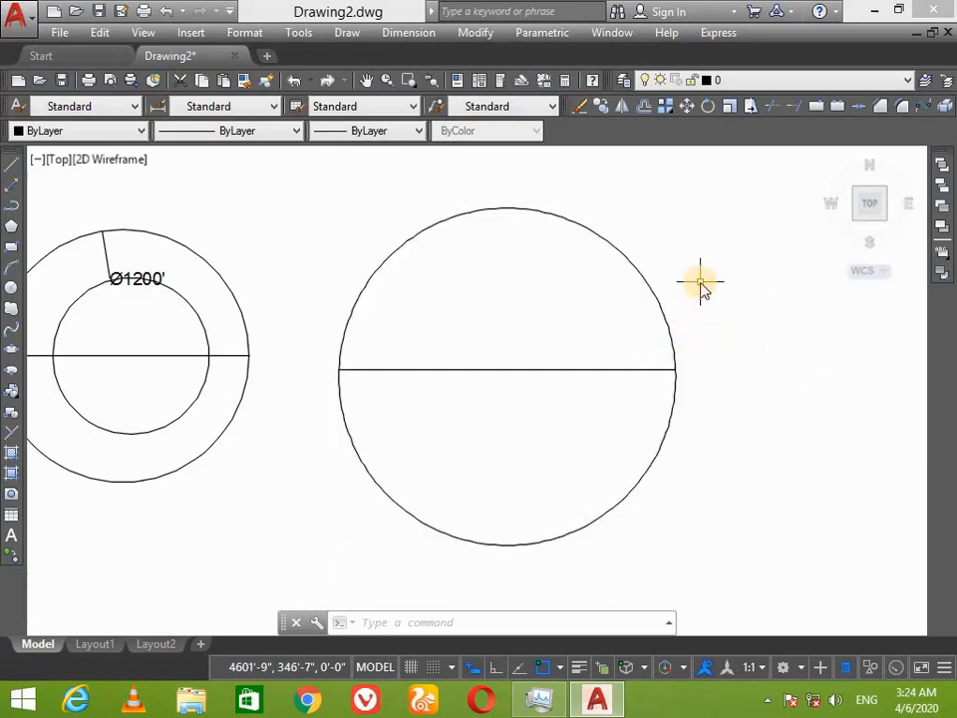
Draw a Start, Center, End arc in the empty area beyond the circles, a lower half-circle with a radius of about 1282'.
{"action": "type", "text": "p"}
{"action": "key", "text": "Return"}
{"action": "mouse_move", "coordinate": [617, 314]}
{"action": "left_mouse_down"}
{"action": "mouse_move", "coordinate": [194, 347]}
{"action": "mouse_move", "coordinate": [100, 371]}
{"action": "left_mouse_up"}
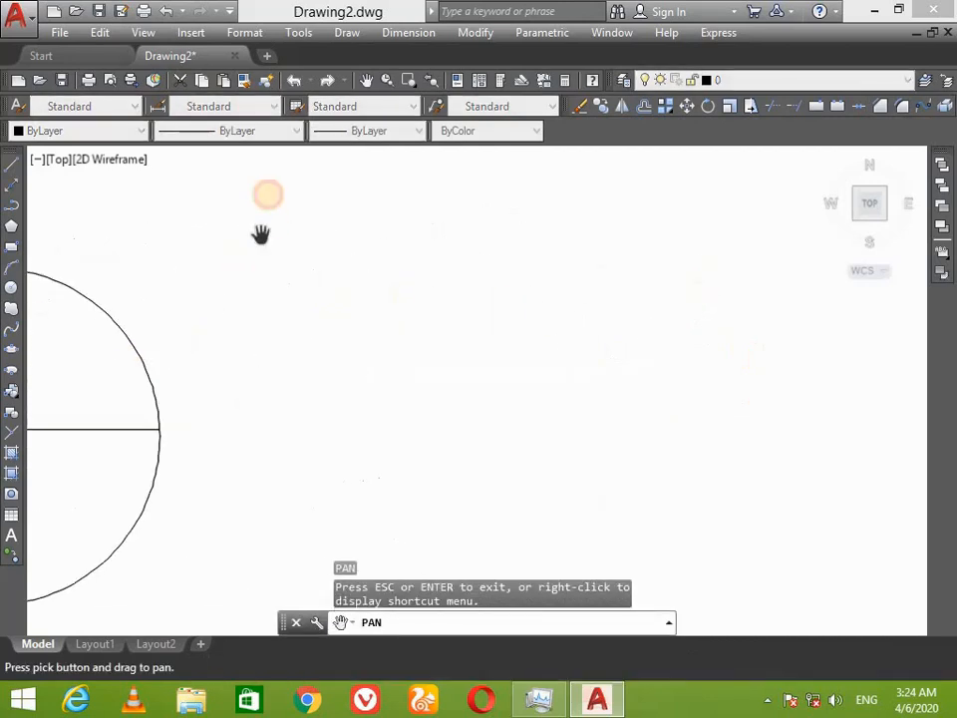
{"action": "key", "text": "Escape"}
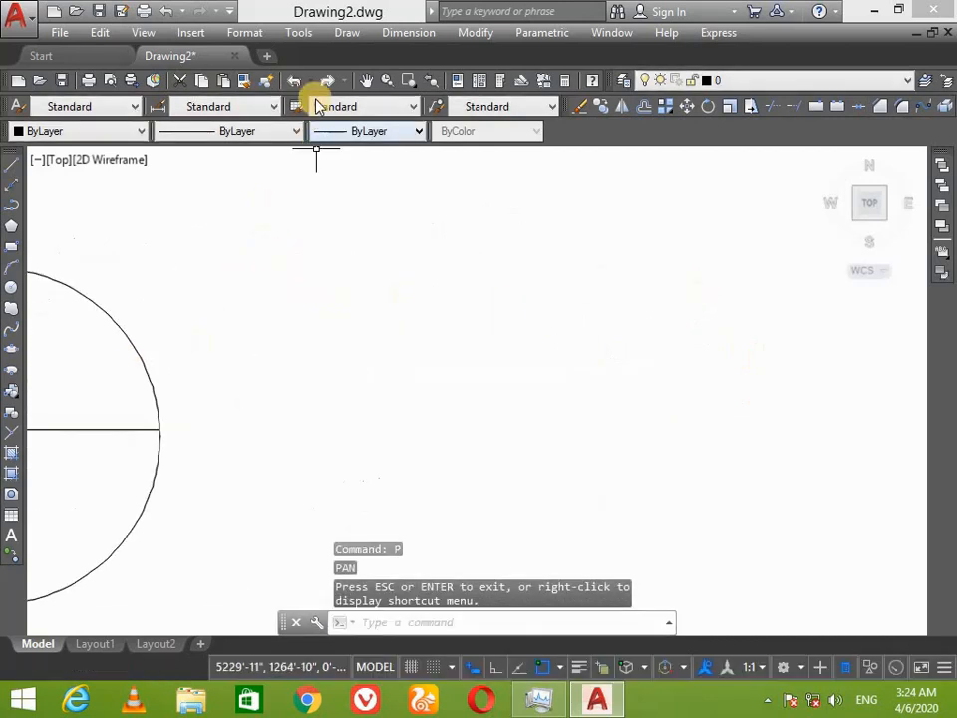
{"action": "left_click", "coordinate": [350, 40]}
{"action": "mouse_move", "coordinate": [479, 303]}
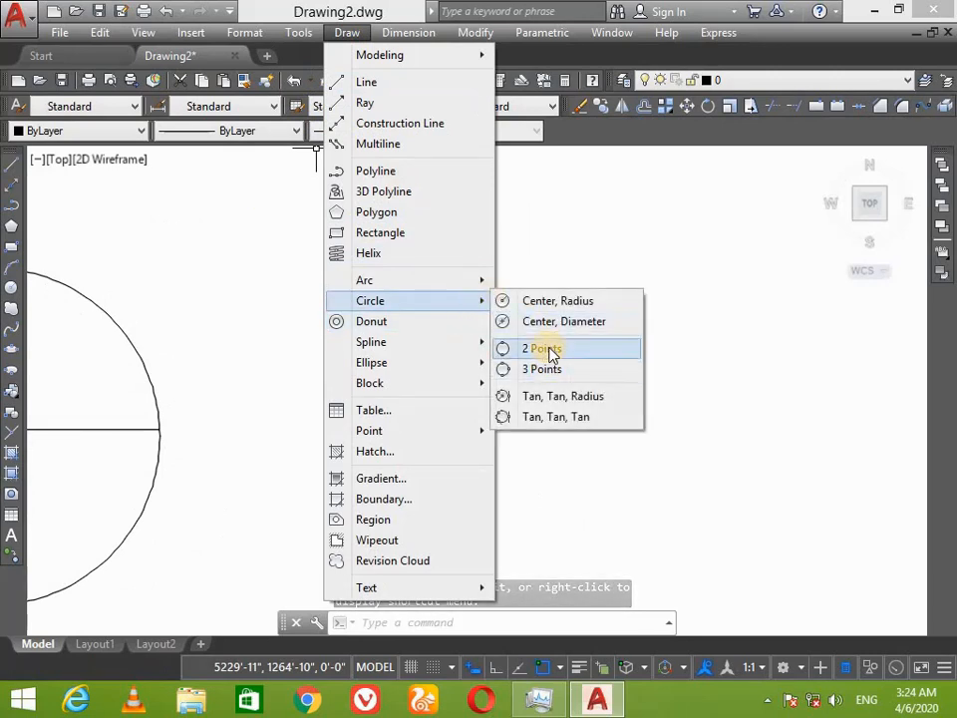
{"action": "mouse_move", "coordinate": [452, 284]}
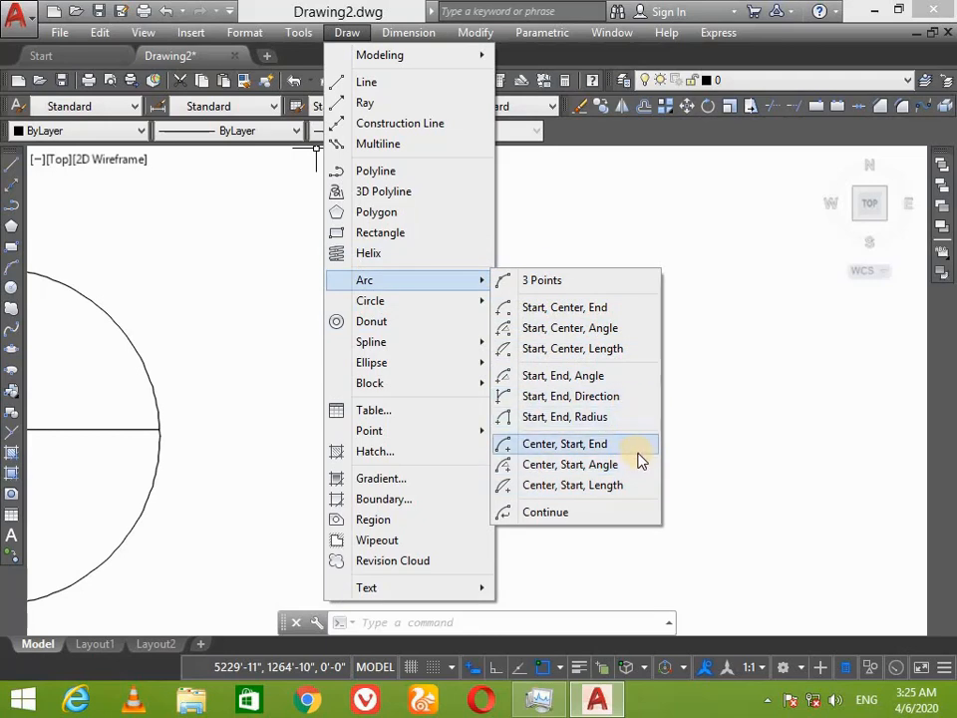
{"action": "left_click", "coordinate": [611, 317]}
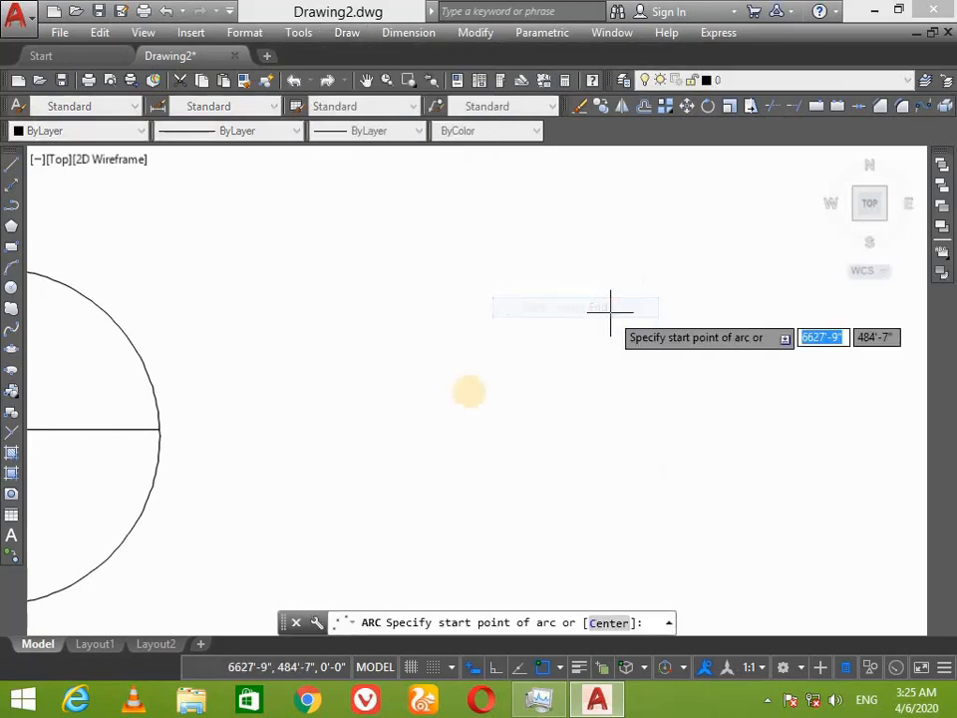
{"action": "left_click", "coordinate": [382, 373]}
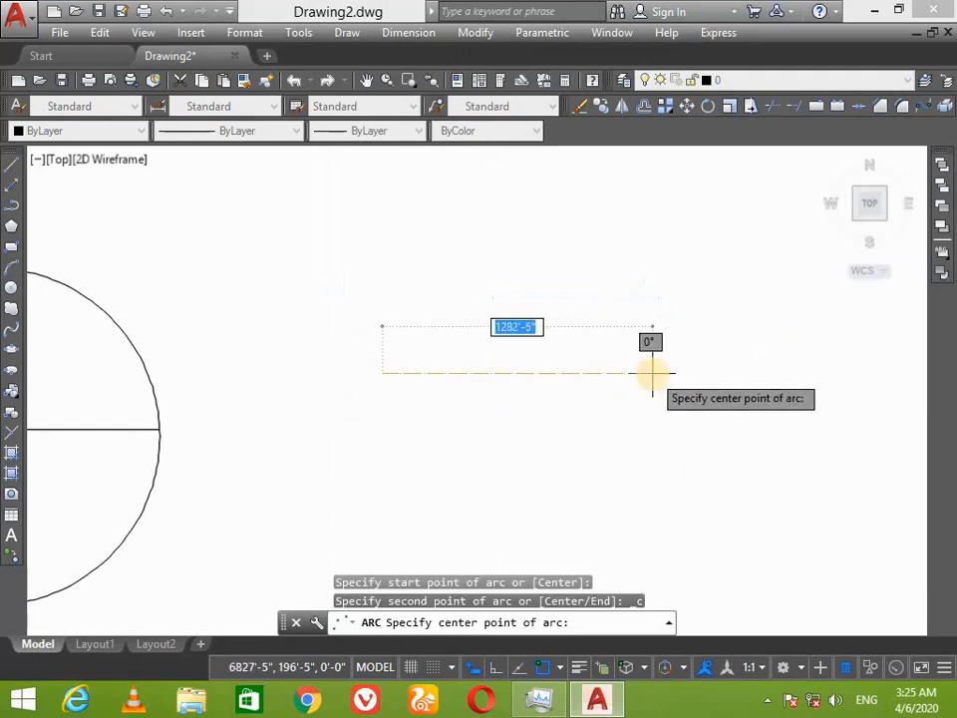
{"action": "left_click", "coordinate": [653, 372]}
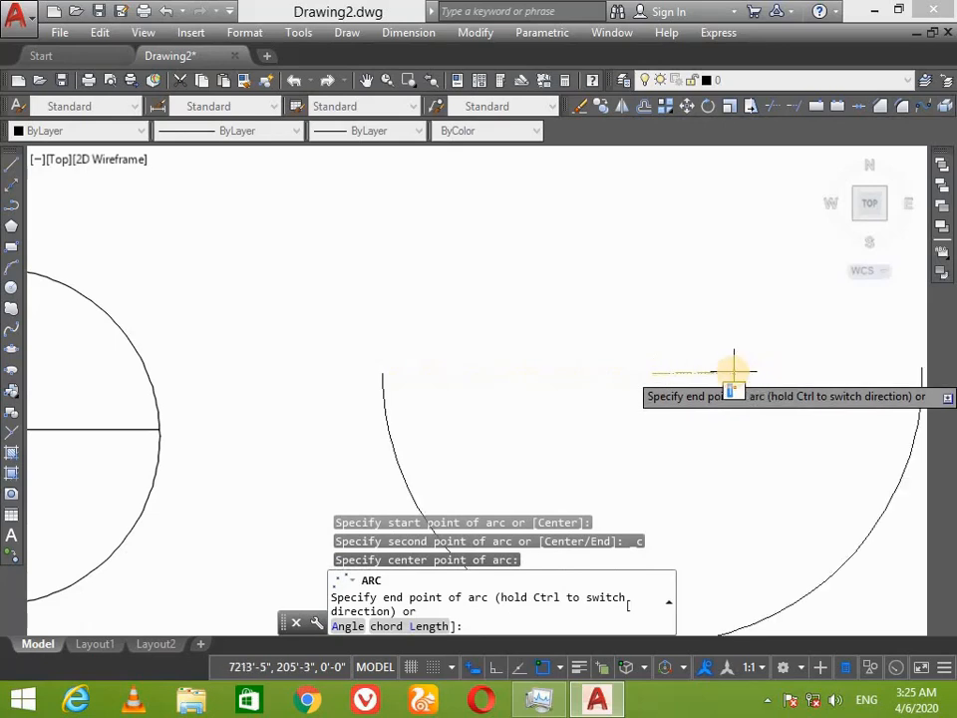
{"action": "left_click", "coordinate": [899, 372]}
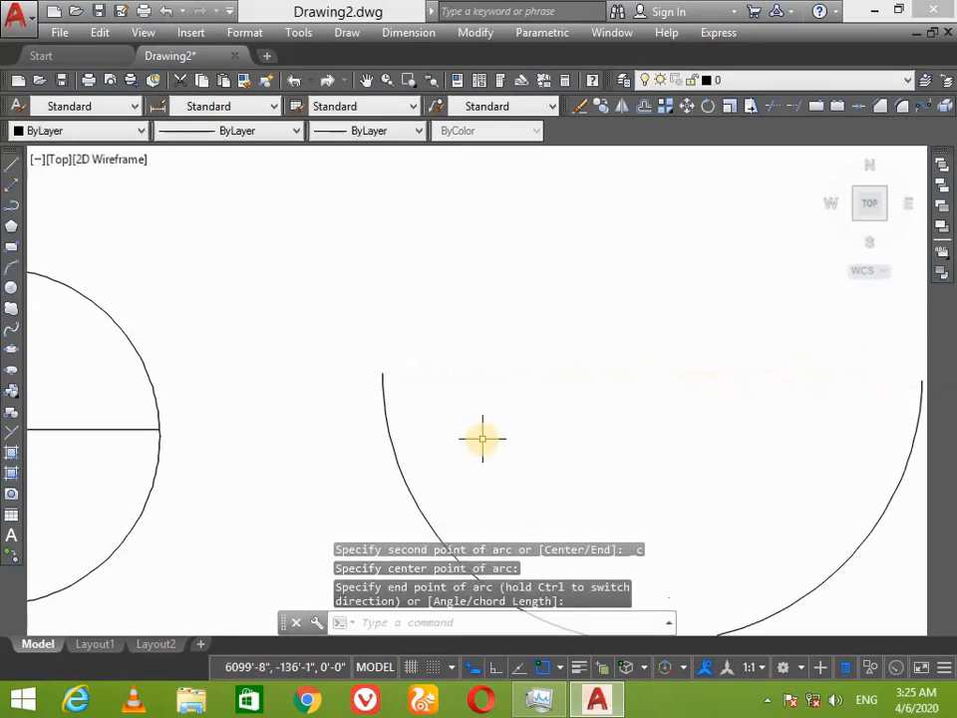
Draw a second Start, Center, End arc starting just inside the first arc's left end, with a radius of about 1327'.
{"action": "type", "text": "p"}
{"action": "key", "text": "Return"}
{"action": "left_click_drag", "start_coordinate": [603, 458], "coordinate": [394, 428]}
{"action": "key", "text": "Escape"}
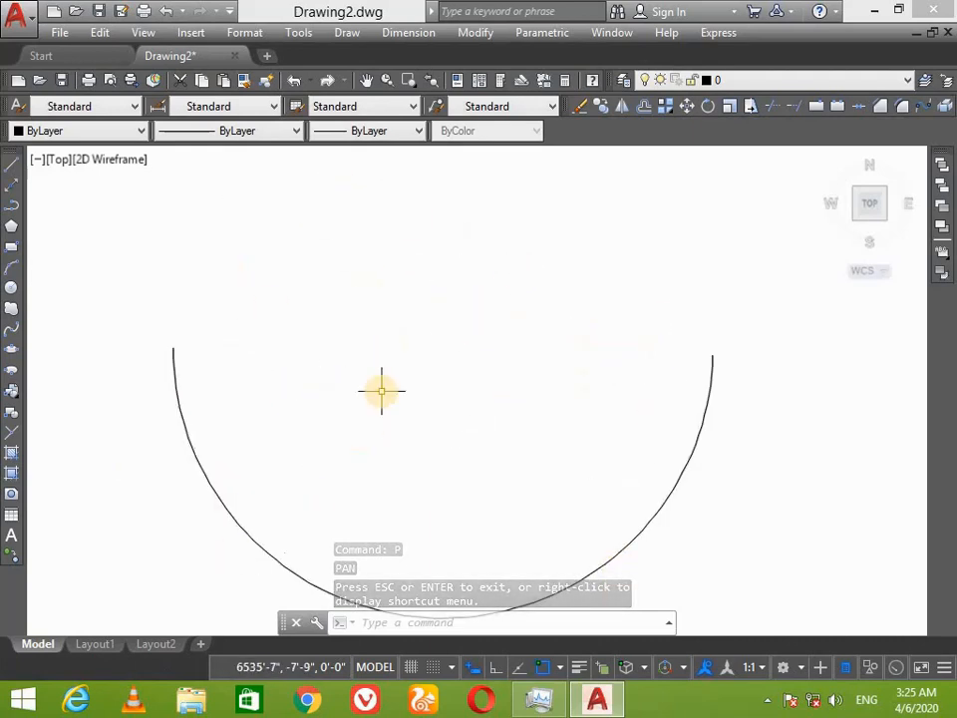
{"action": "left_click", "coordinate": [343, 36]}
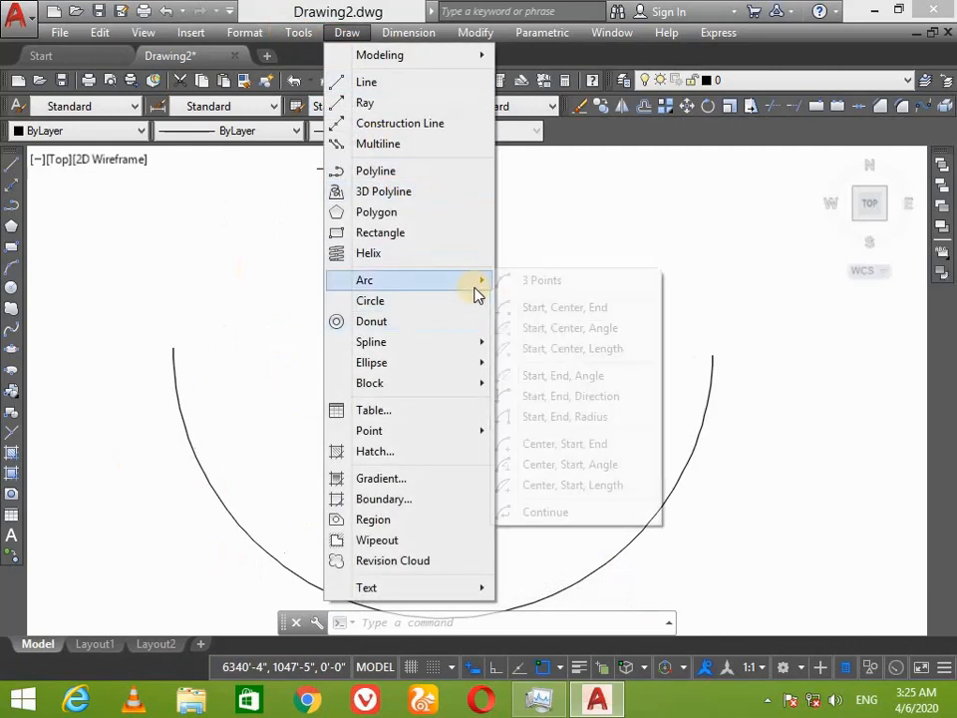
{"action": "left_click", "coordinate": [584, 308]}
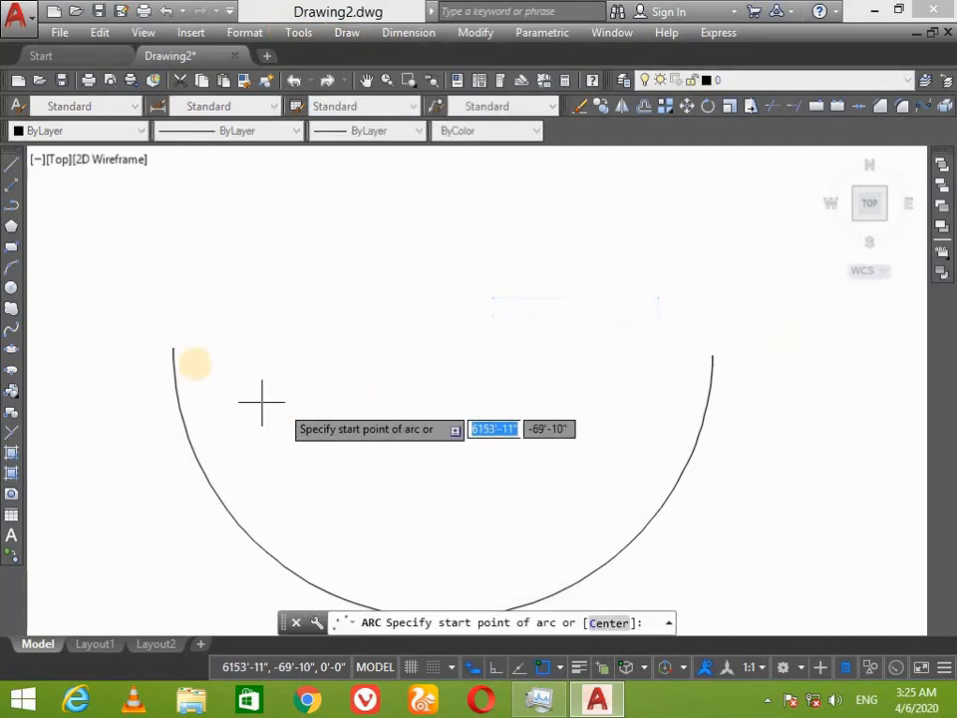
{"action": "left_click", "coordinate": [215, 348]}
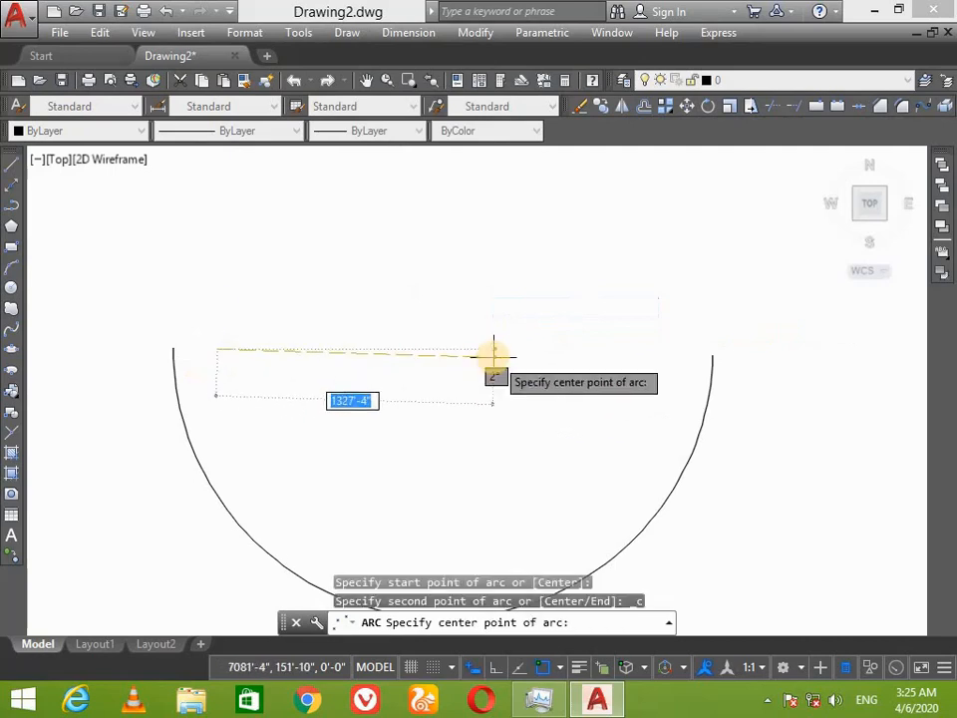
{"action": "left_click", "coordinate": [492, 351]}
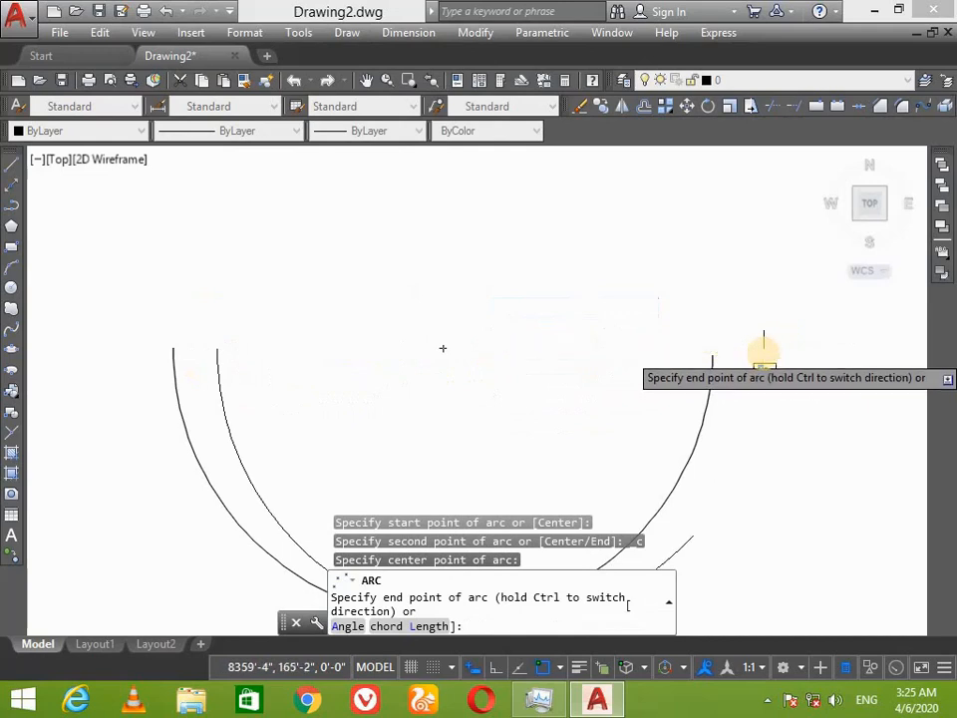
{"action": "left_click", "coordinate": [764, 348]}
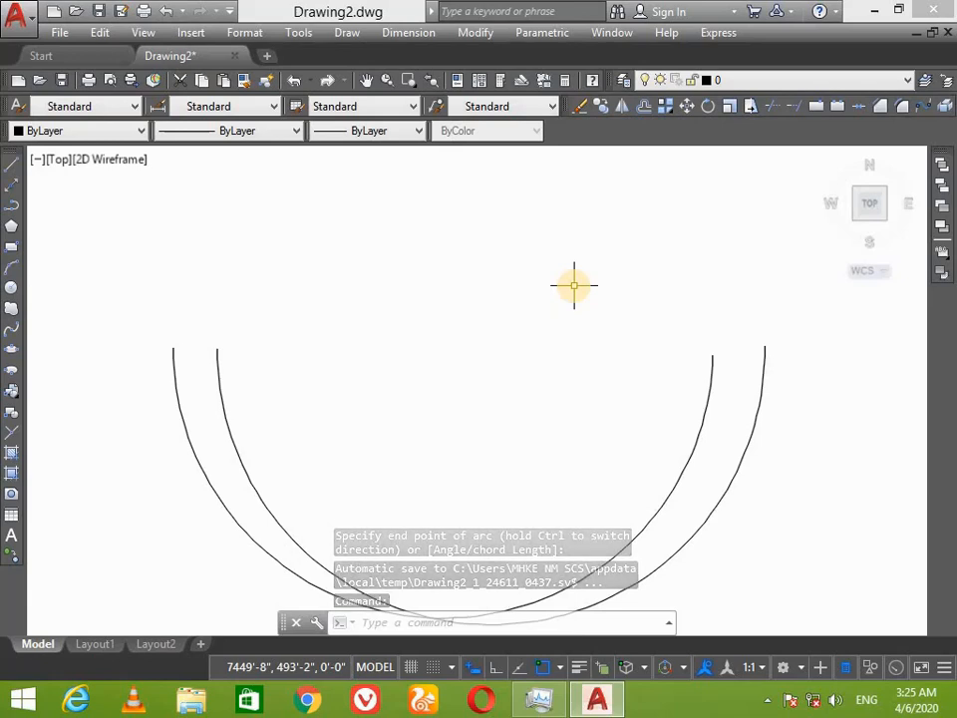
Draw a nearly closed three-point arc inside the left half of the two large arcs.
{"action": "key", "text": "Return"}
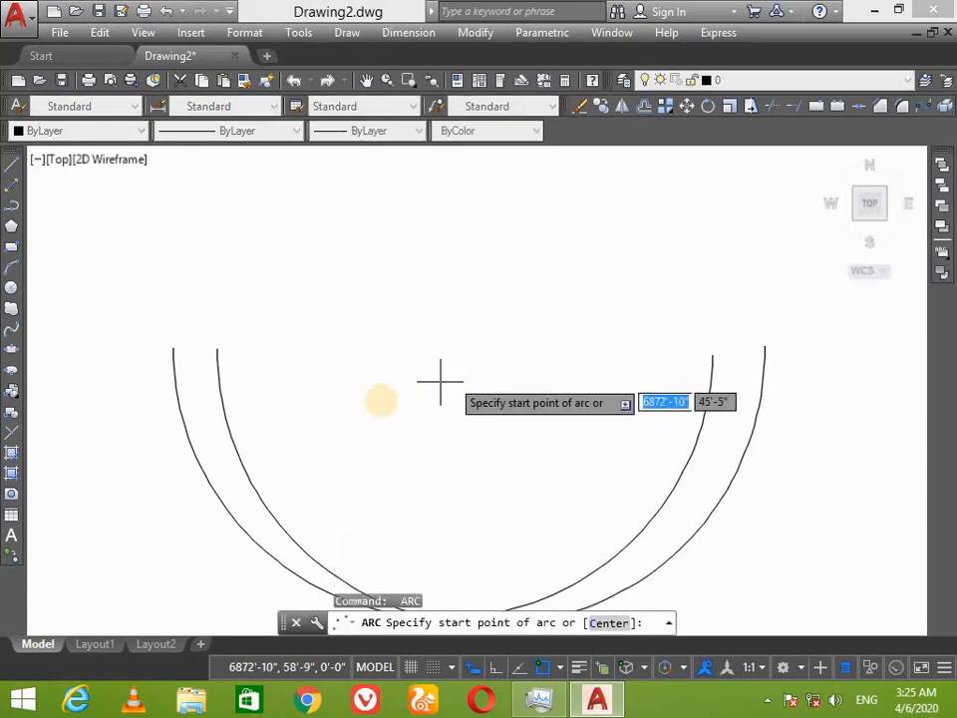
{"action": "left_click", "coordinate": [279, 348]}
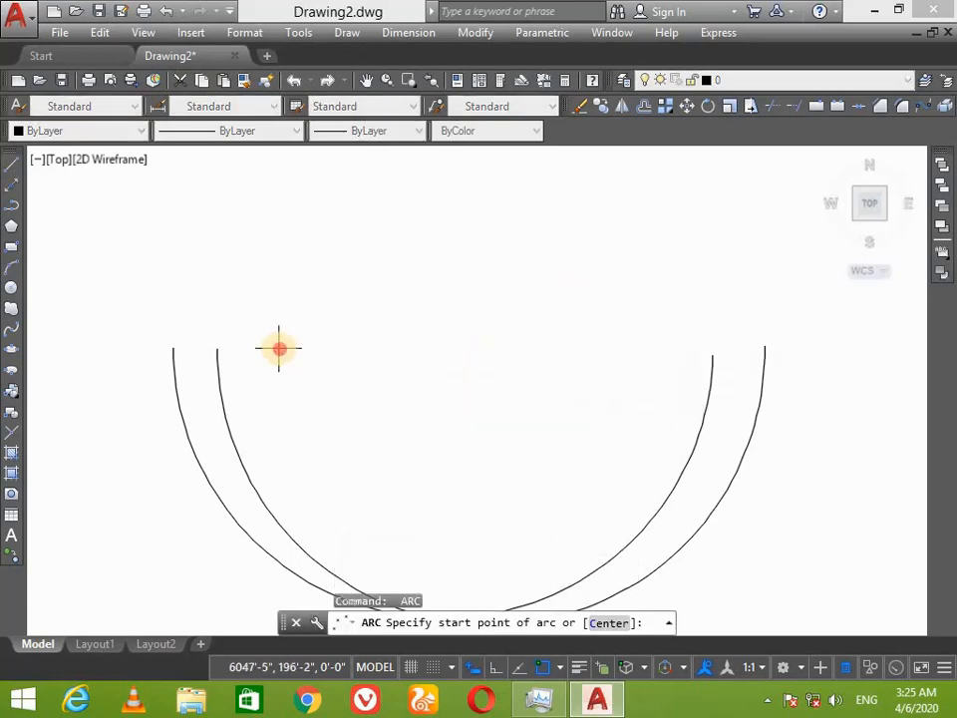
{"action": "left_click", "coordinate": [463, 349]}
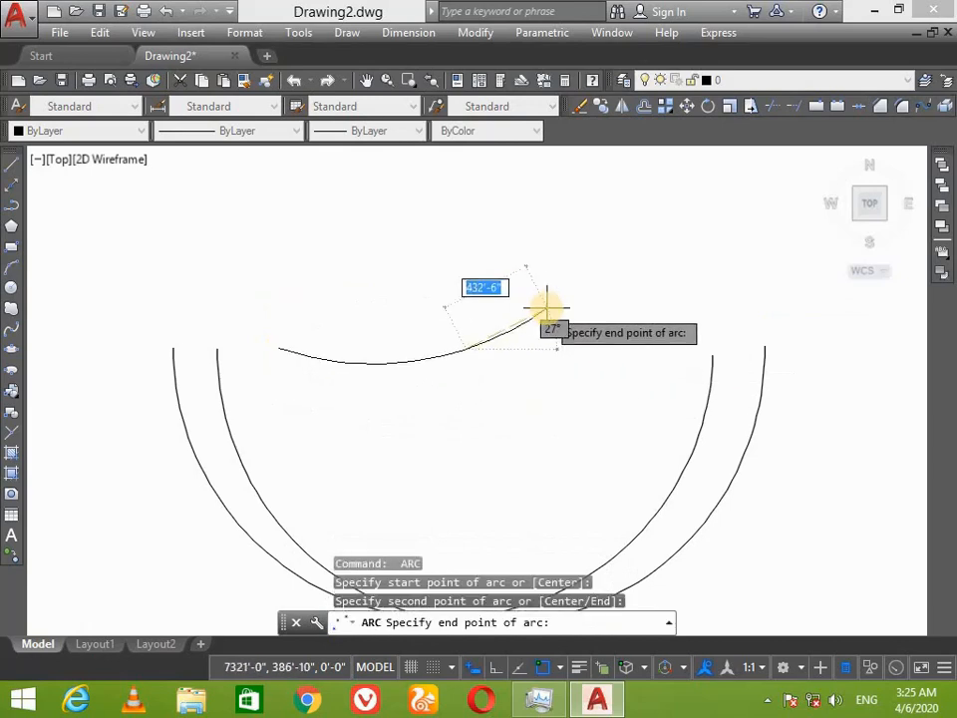
{"action": "left_click", "coordinate": [453, 333]}
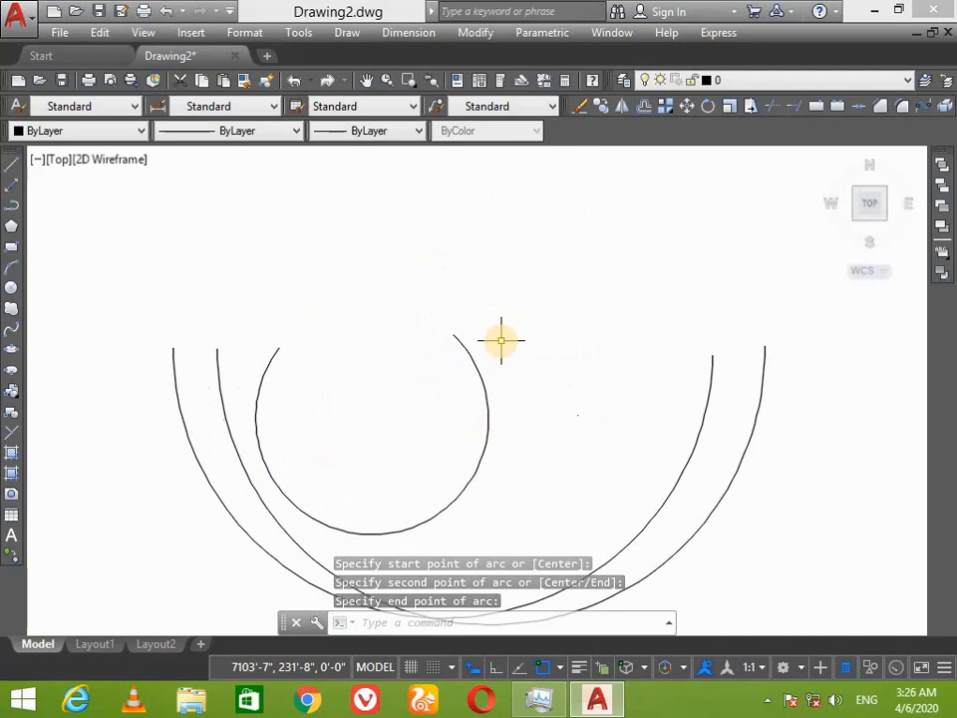
Draw a shallow three-point arc to the right of the nearly closed arc, its right end near the large arcs' right ends.
{"action": "key", "text": "Return"}
{"action": "left_click", "coordinate": [564, 340]}
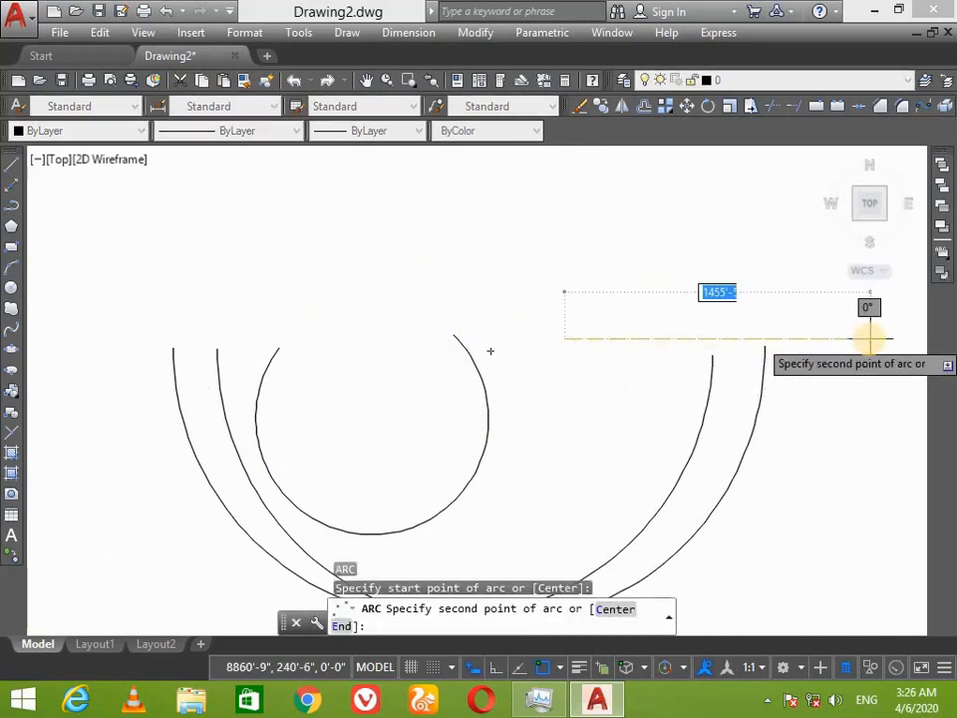
{"action": "left_click", "coordinate": [721, 334]}
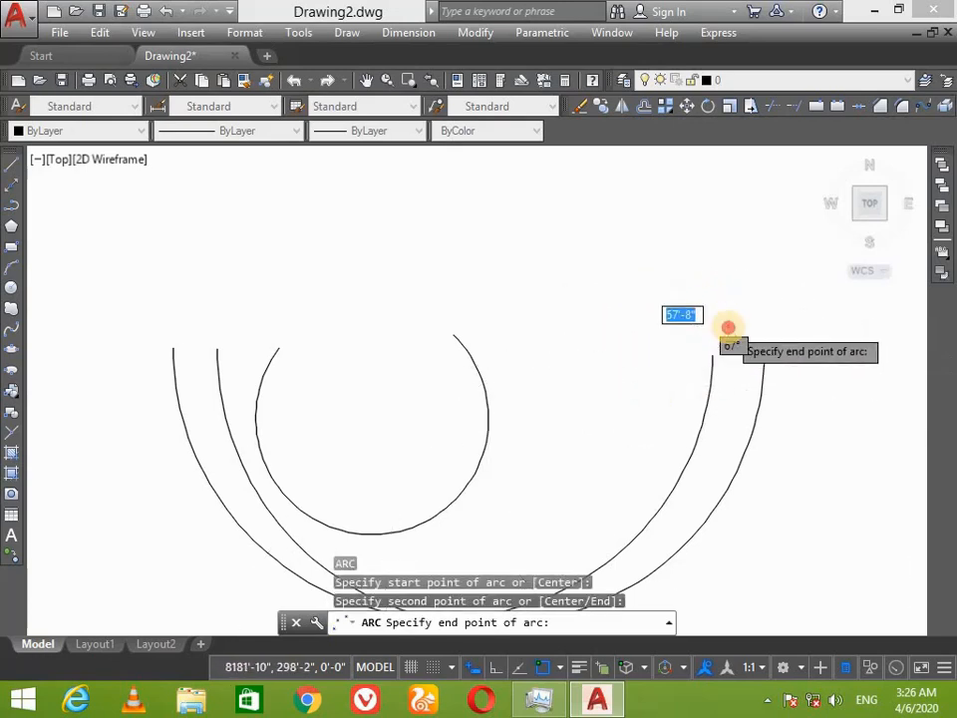
{"action": "left_click", "coordinate": [727, 327]}
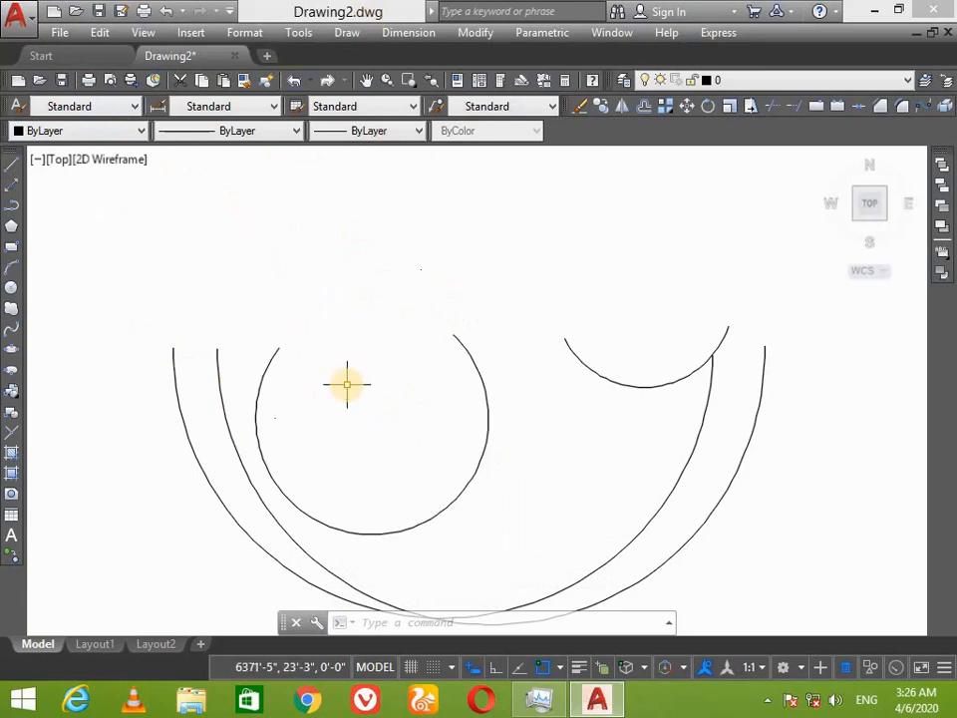
Start saving the drawing and browse to the AUTOCAD 2018 WORK folder on Local Disk (D:).
{"action": "left_click", "coordinate": [58, 34]}
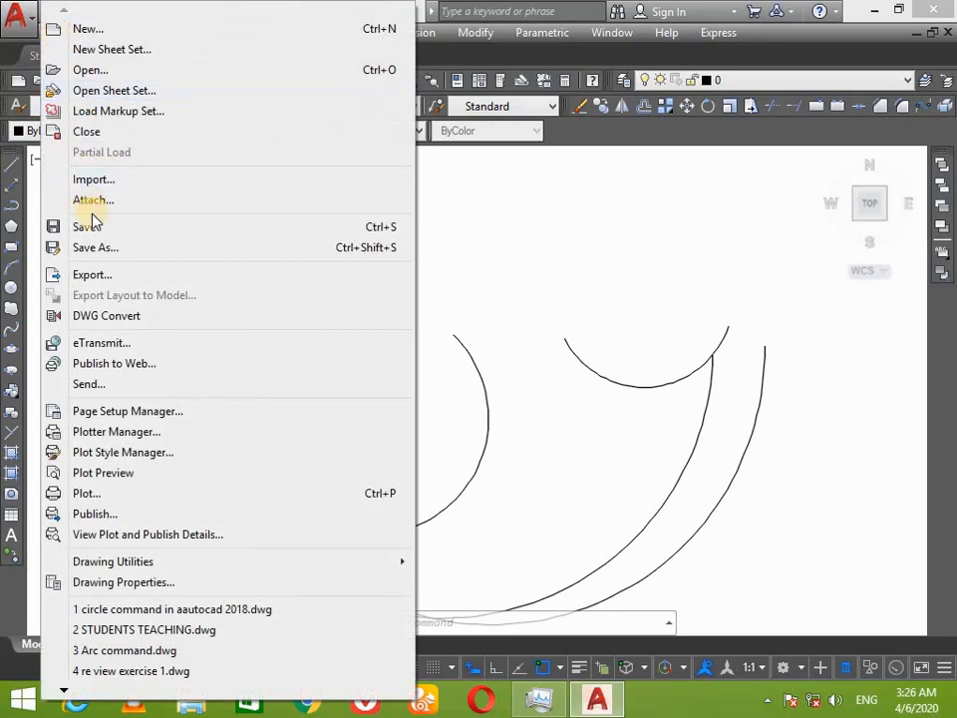
{"action": "left_click", "coordinate": [190, 229]}
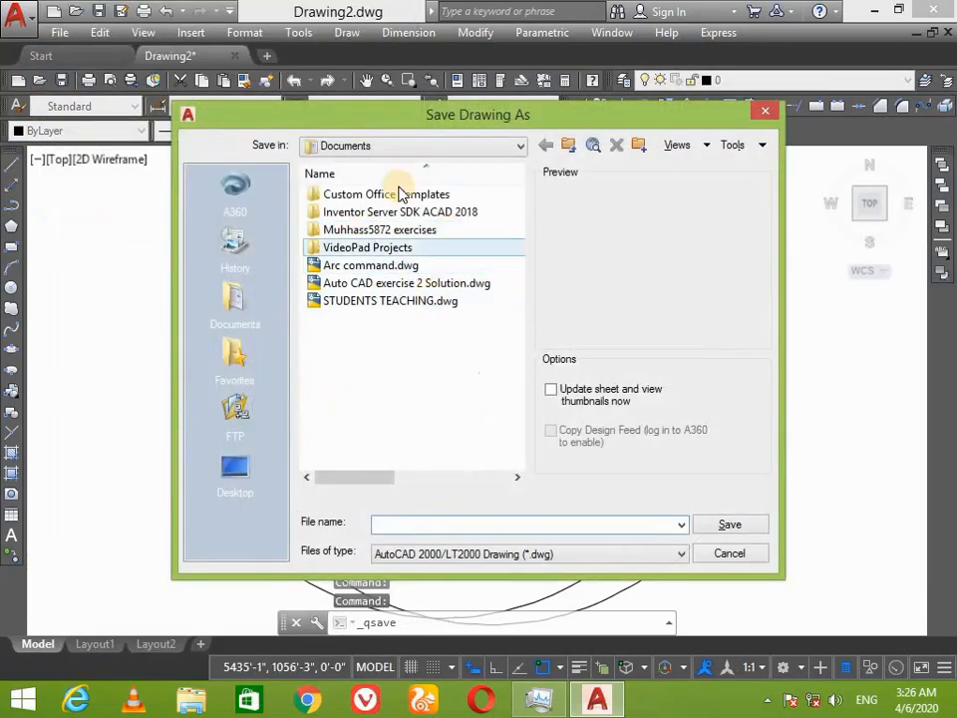
{"action": "left_click", "coordinate": [392, 148]}
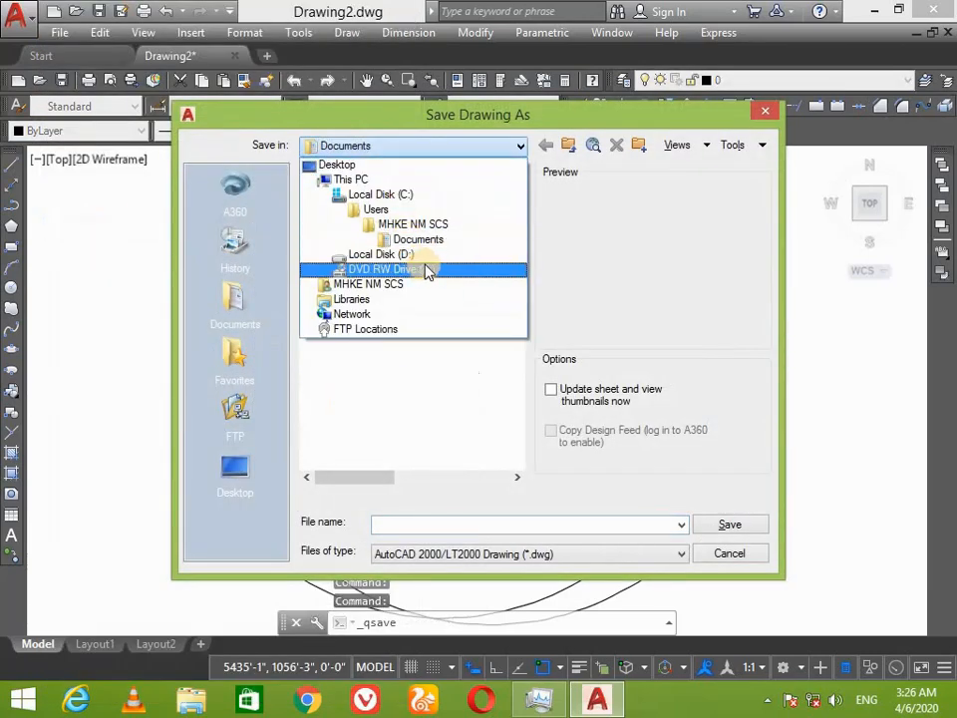
{"action": "left_click", "coordinate": [419, 255]}
{"action": "double_click", "coordinate": [402, 195]}
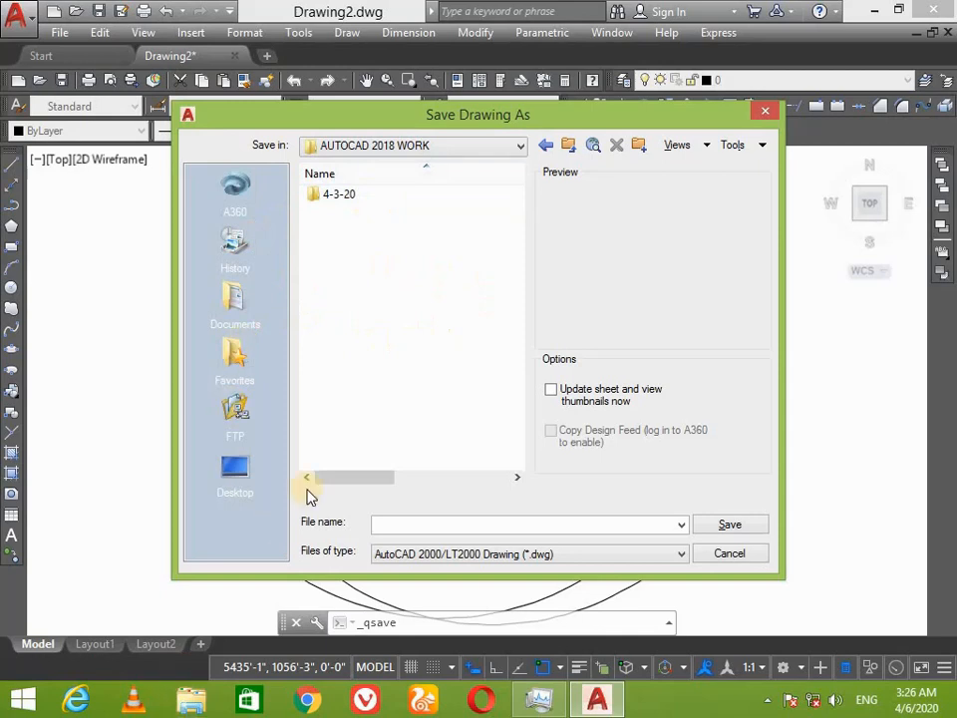
{"action": "right_click", "coordinate": [375, 265]}
{"action": "mouse_move", "coordinate": [451, 440]}
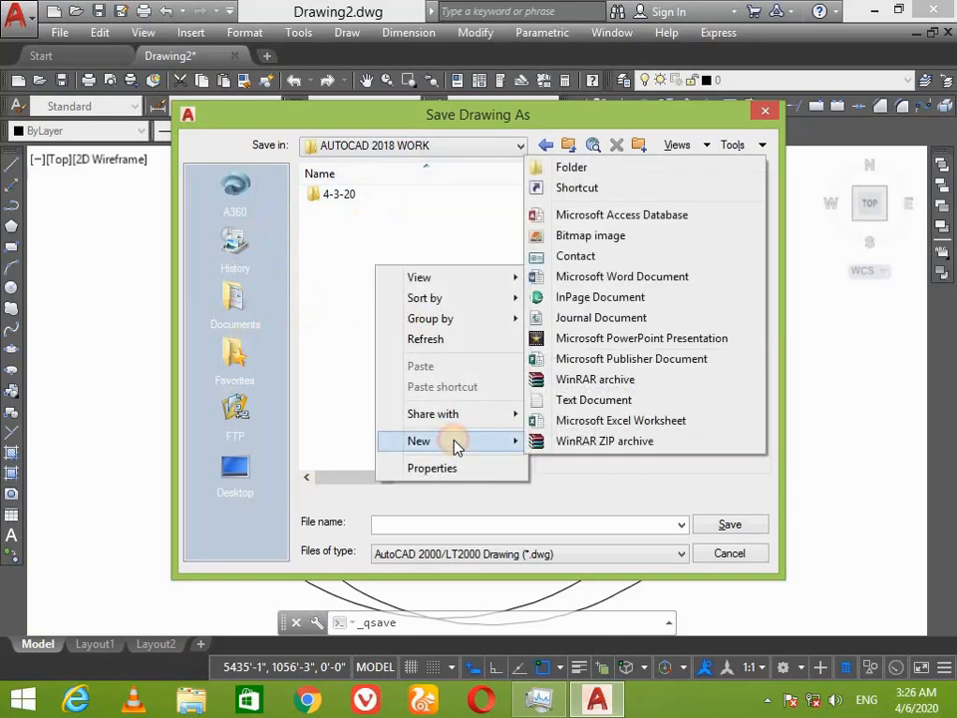
{"action": "left_click", "coordinate": [534, 445]}
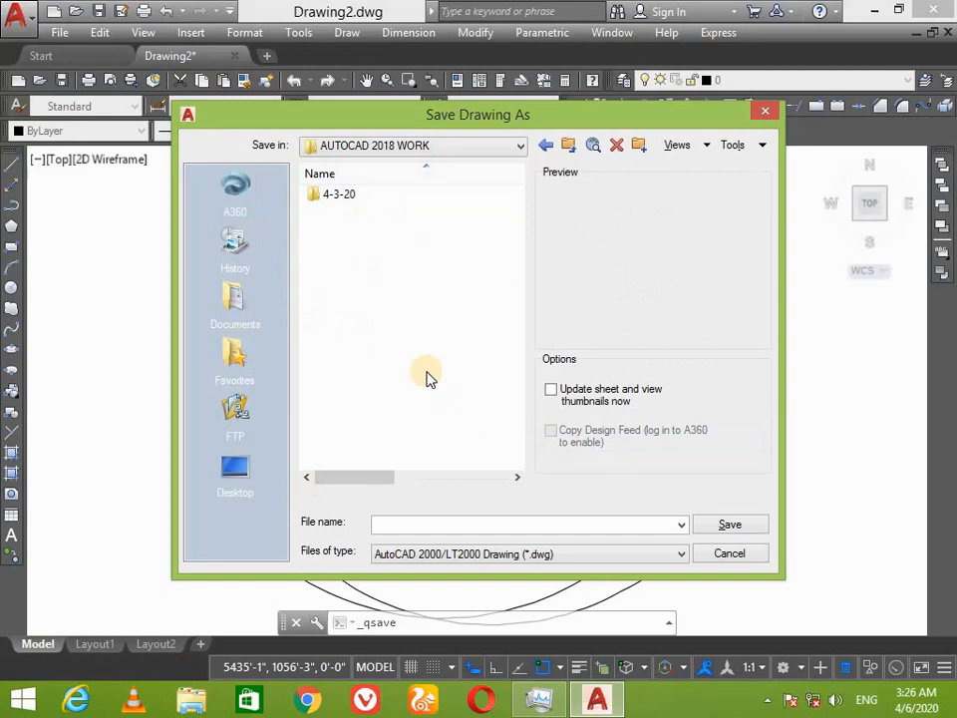
{"action": "right_click", "coordinate": [400, 303]}
{"action": "left_click", "coordinate": [355, 280]}
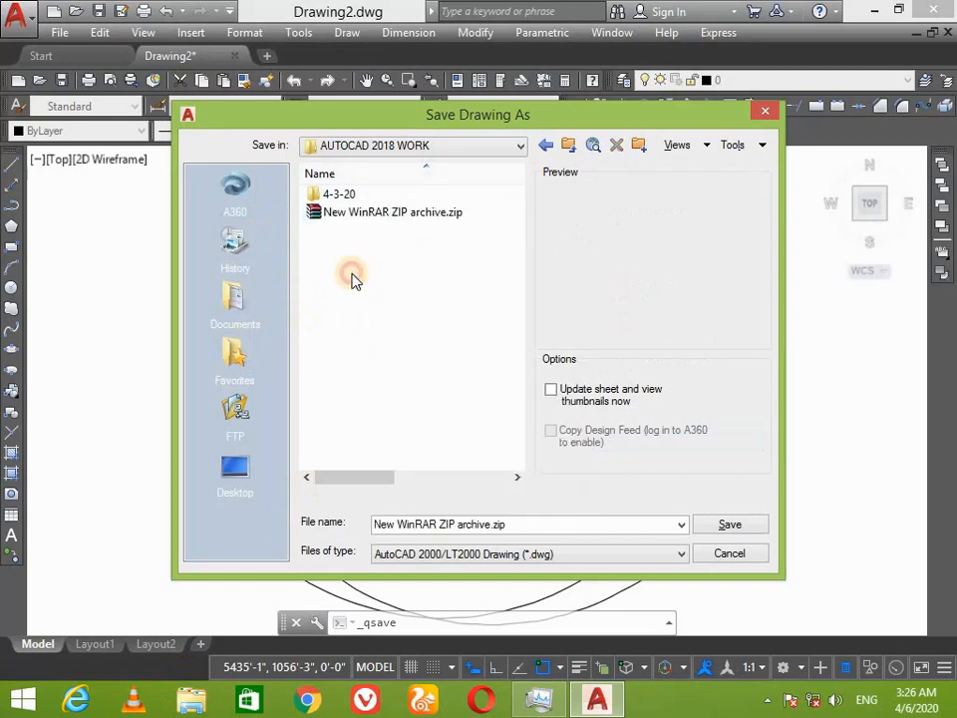
{"action": "left_click", "coordinate": [341, 214]}
{"action": "key", "text": "Delete"}
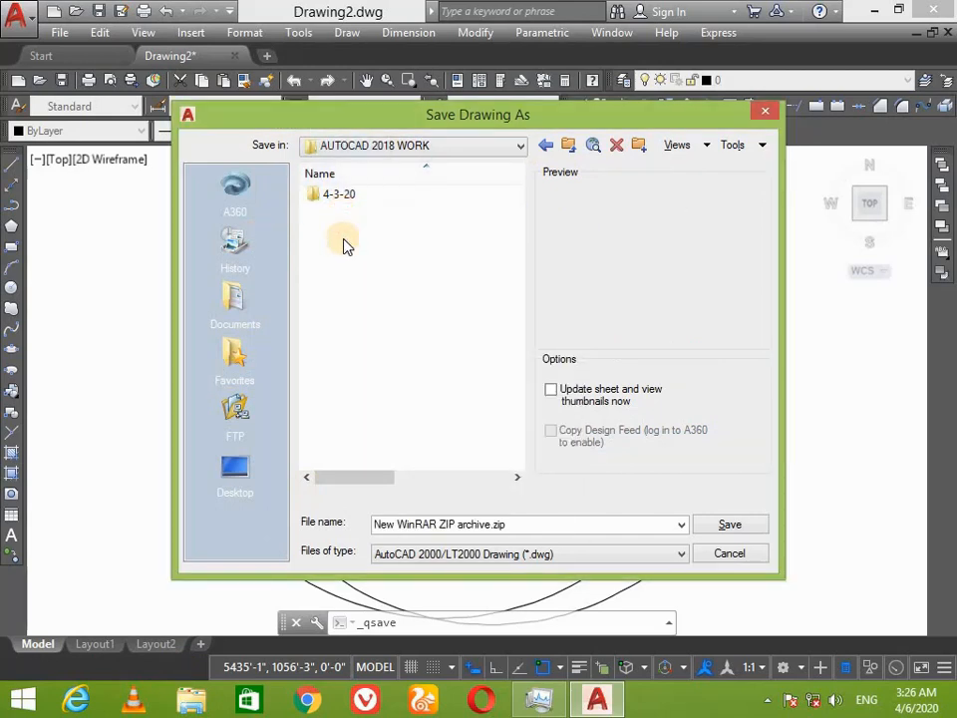
Create a folder named 4-4-20 inside AUTOCAD 2018 WORK and open it as the save location.
{"action": "right_click", "coordinate": [344, 246]}
{"action": "mouse_move", "coordinate": [474, 445]}
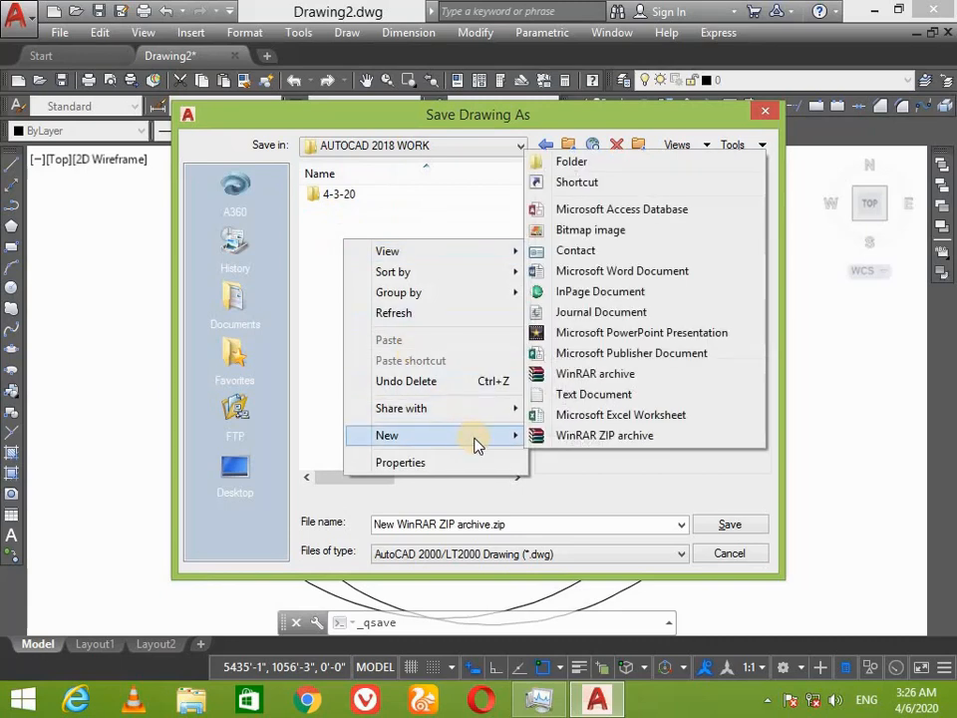
{"action": "left_click", "coordinate": [650, 160]}
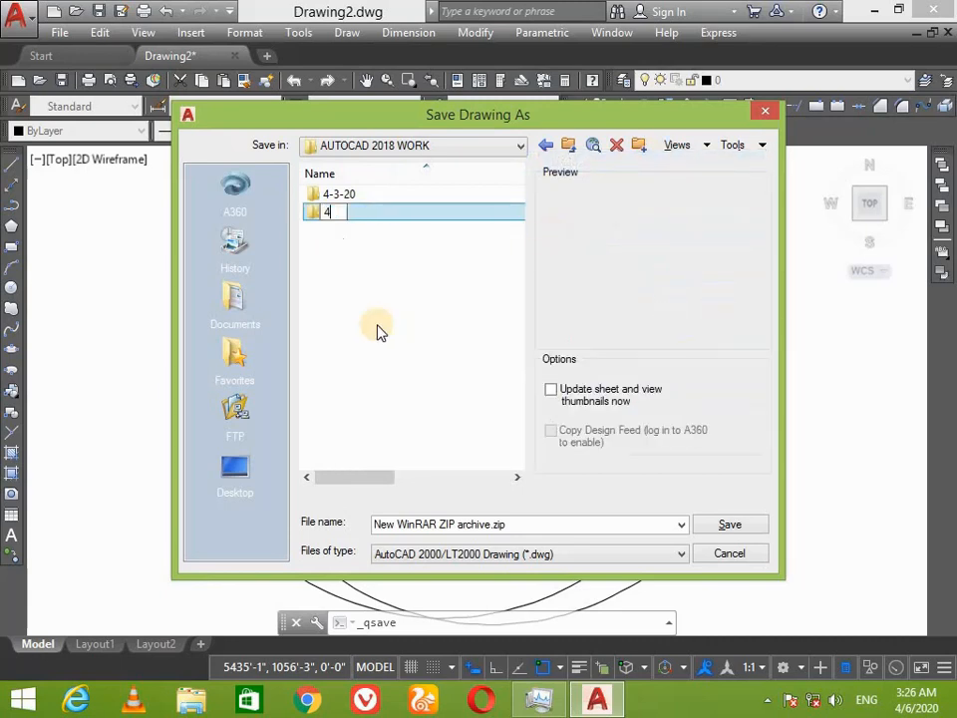
{"action": "type", "text": "4-4-20"}
{"action": "key", "text": "Return"}
{"action": "double_click", "coordinate": [370, 213]}
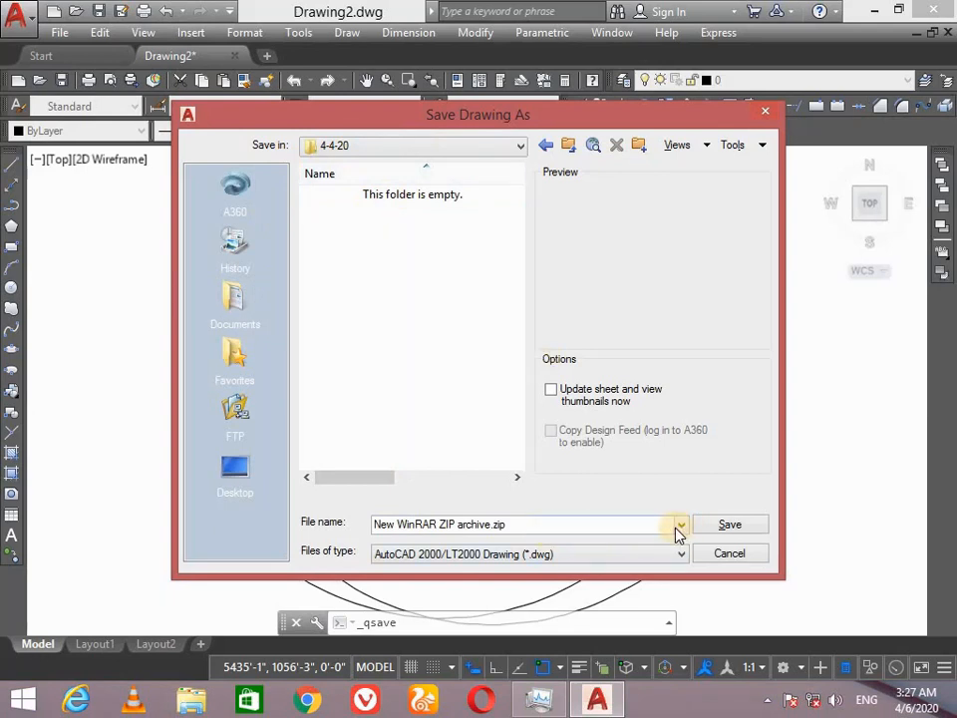
Save the drawing in the 4-4-20 folder under the name "circl3 command in autocad 2018".
{"action": "left_click", "coordinate": [569, 520]}
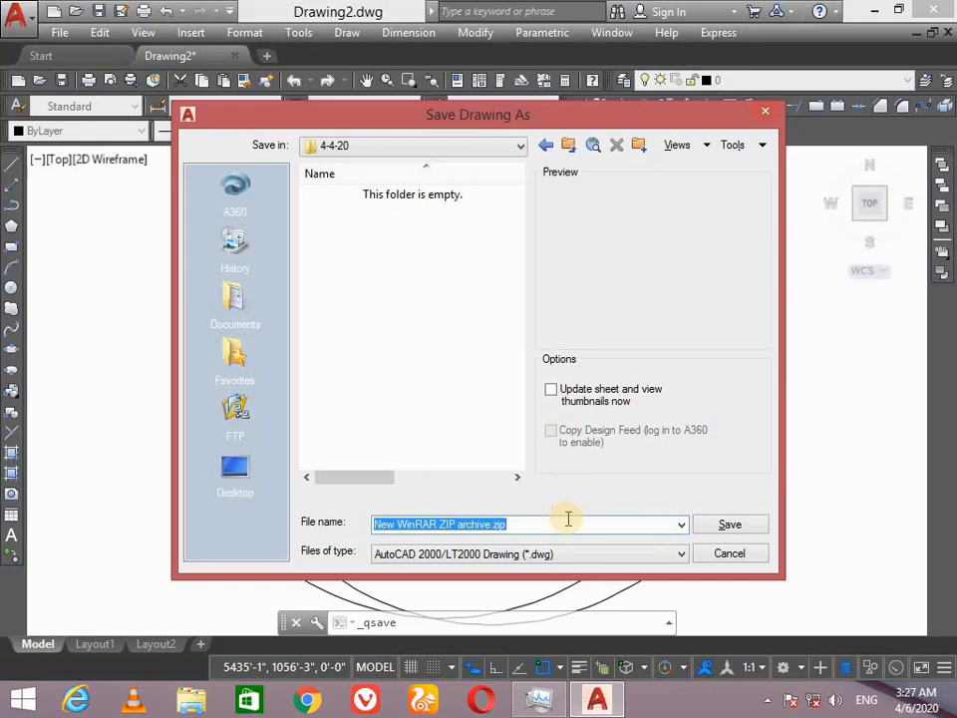
{"action": "type", "text": "circl3"}
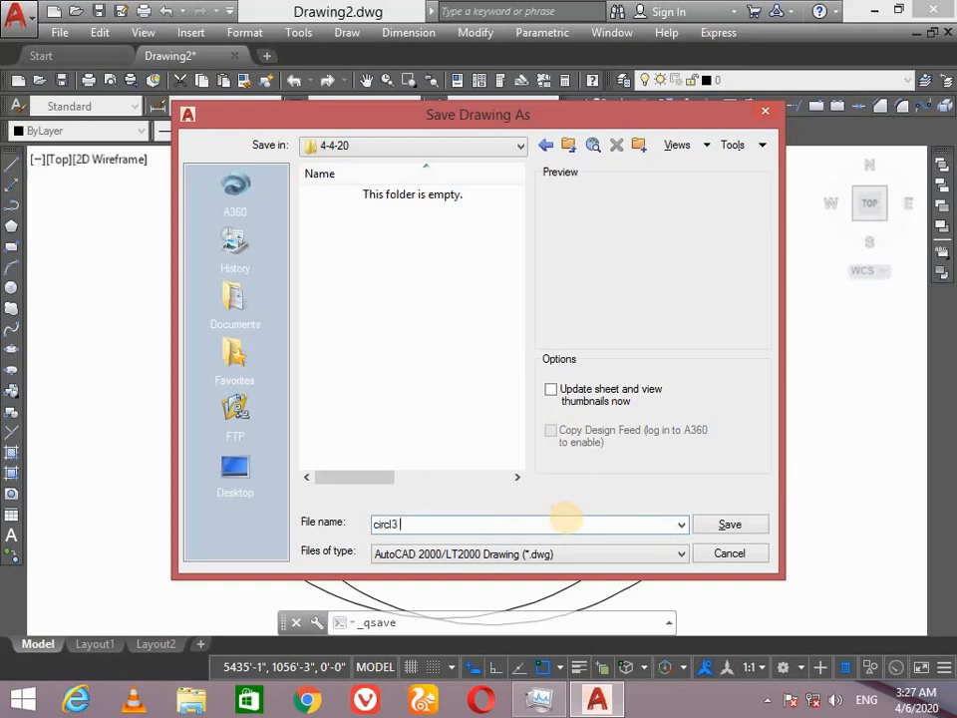
{"action": "type", "text": " command in autocad 2018"}
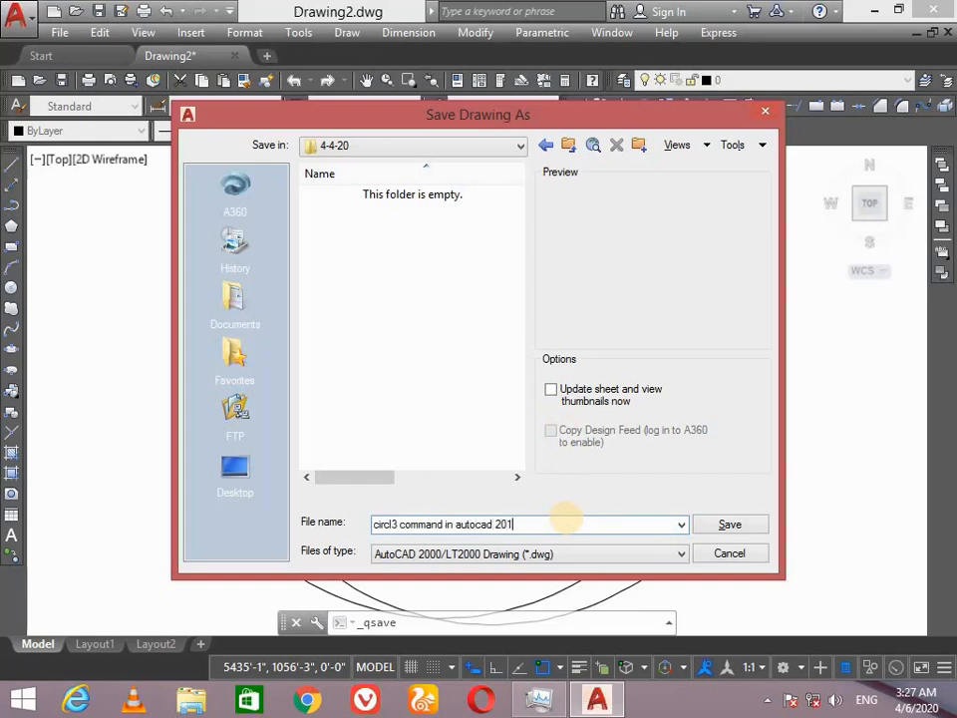
{"action": "left_click", "coordinate": [730, 527]}
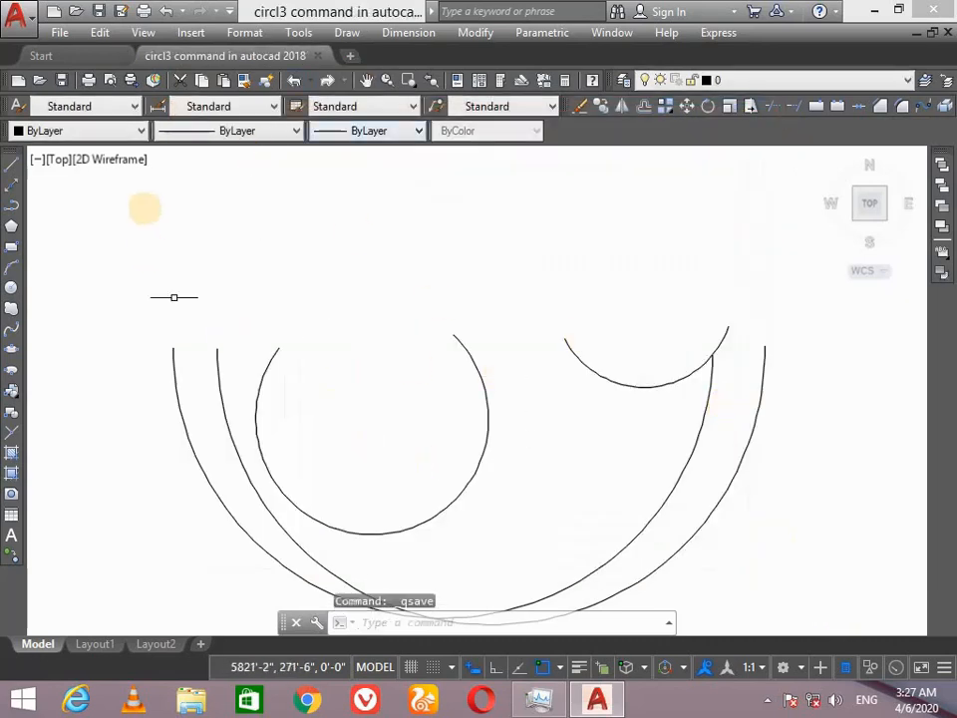